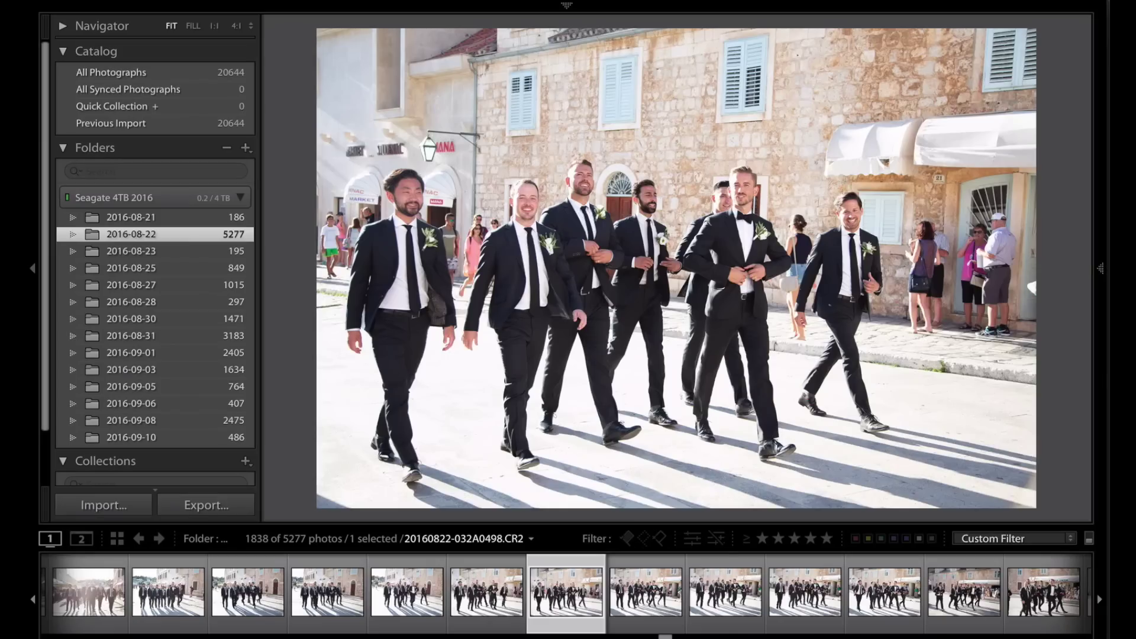
key(Left)
key(Left)
key(Left)
key(Left)
key(Left)
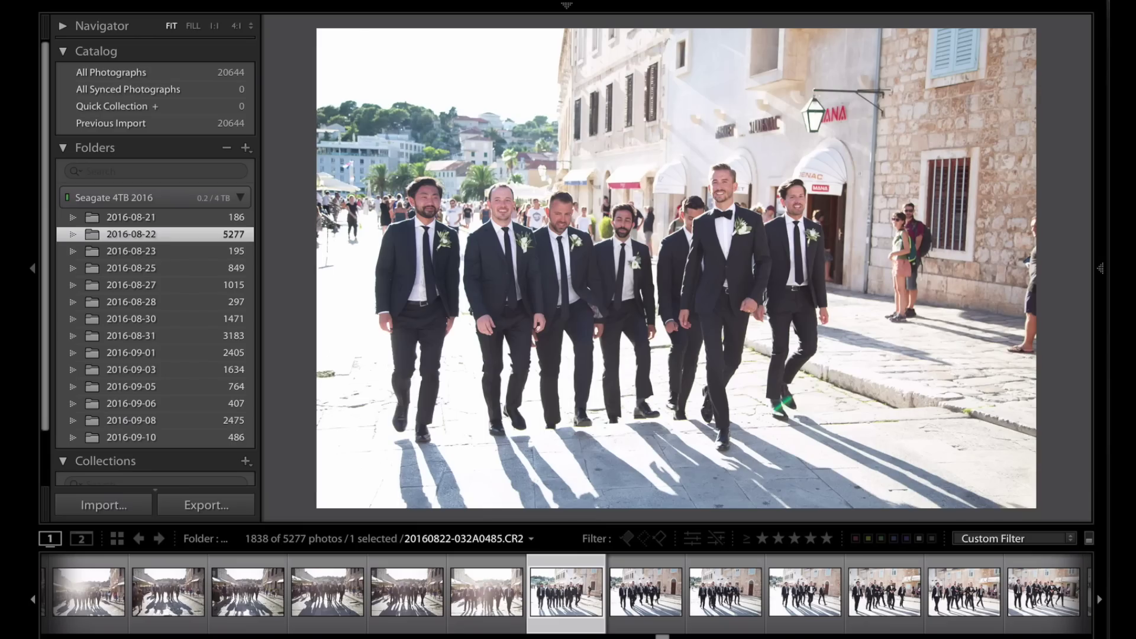
key(Right)
key(Left)
key(x)
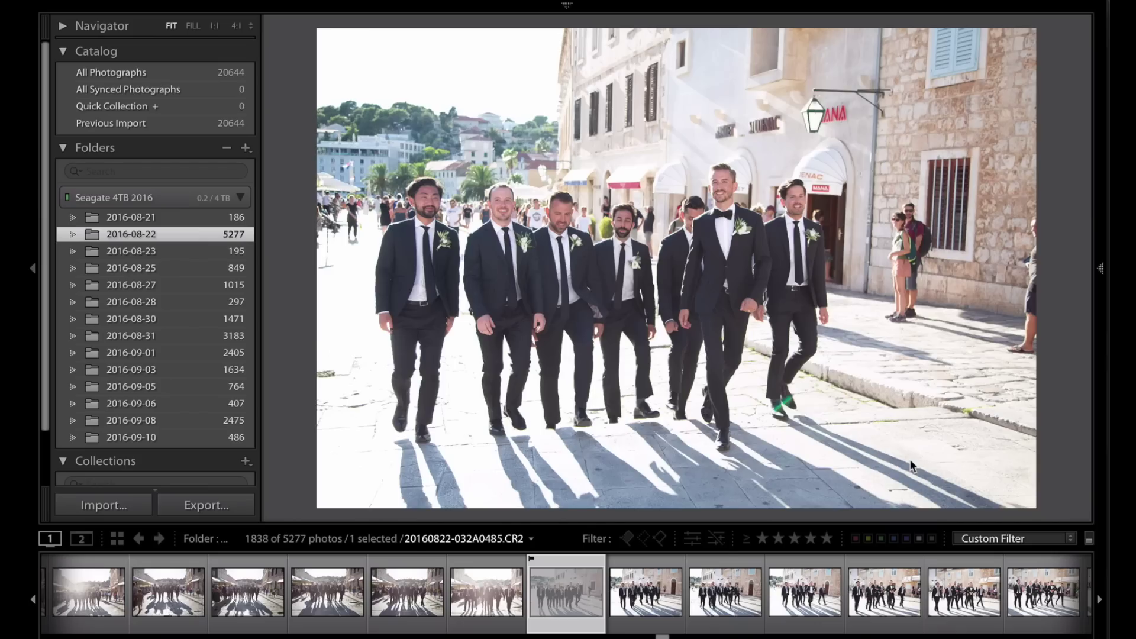
key(Right)
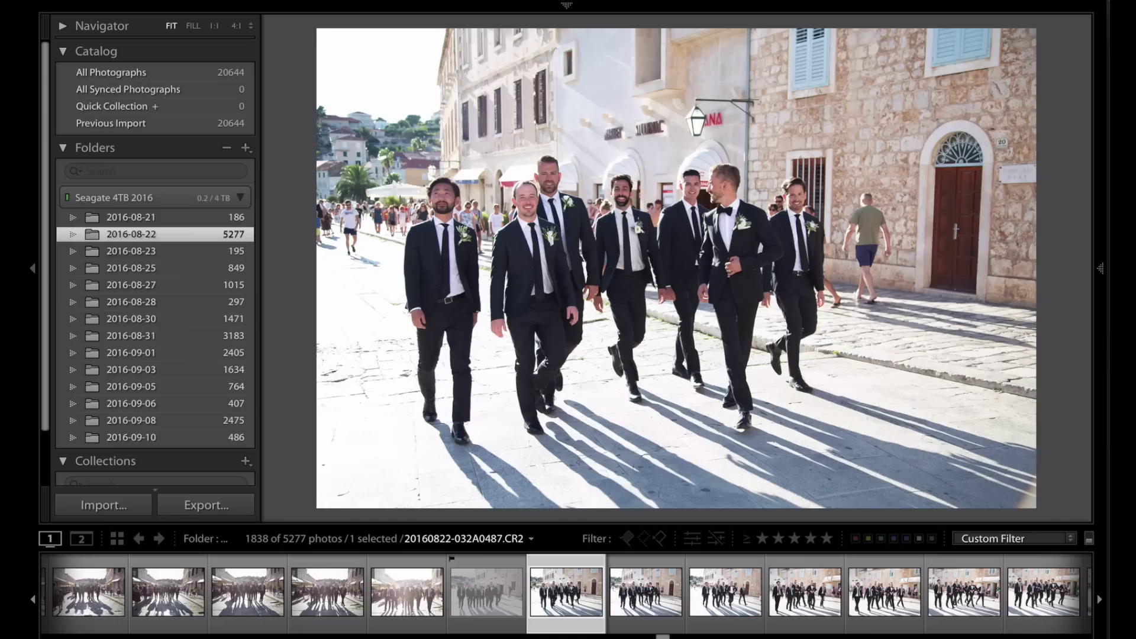
key(1)
key(Right)
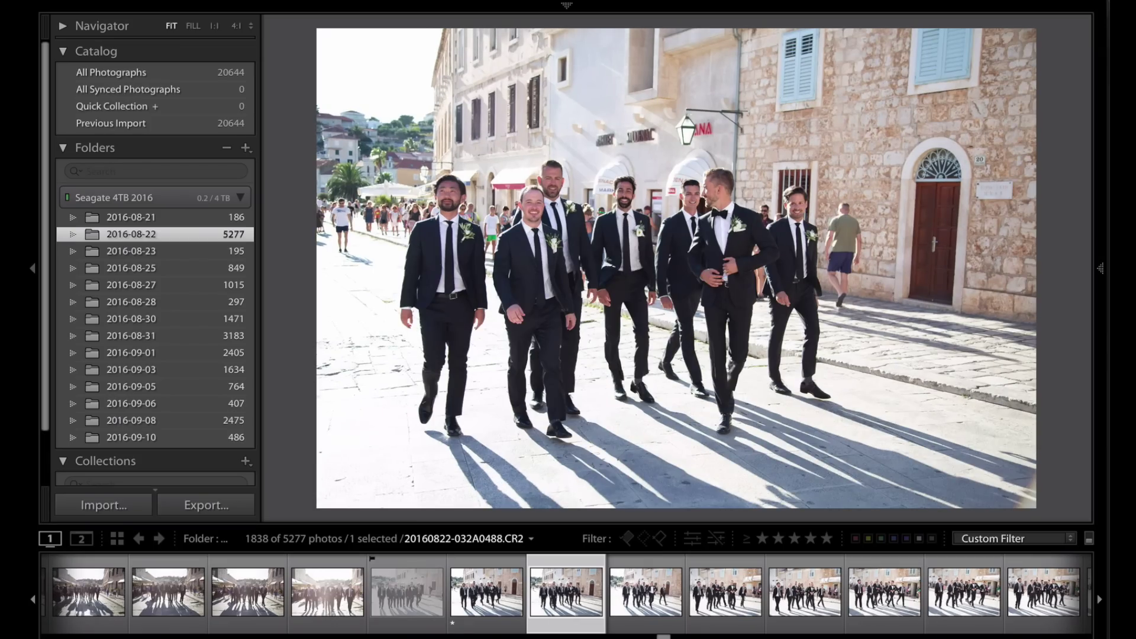
key(1)
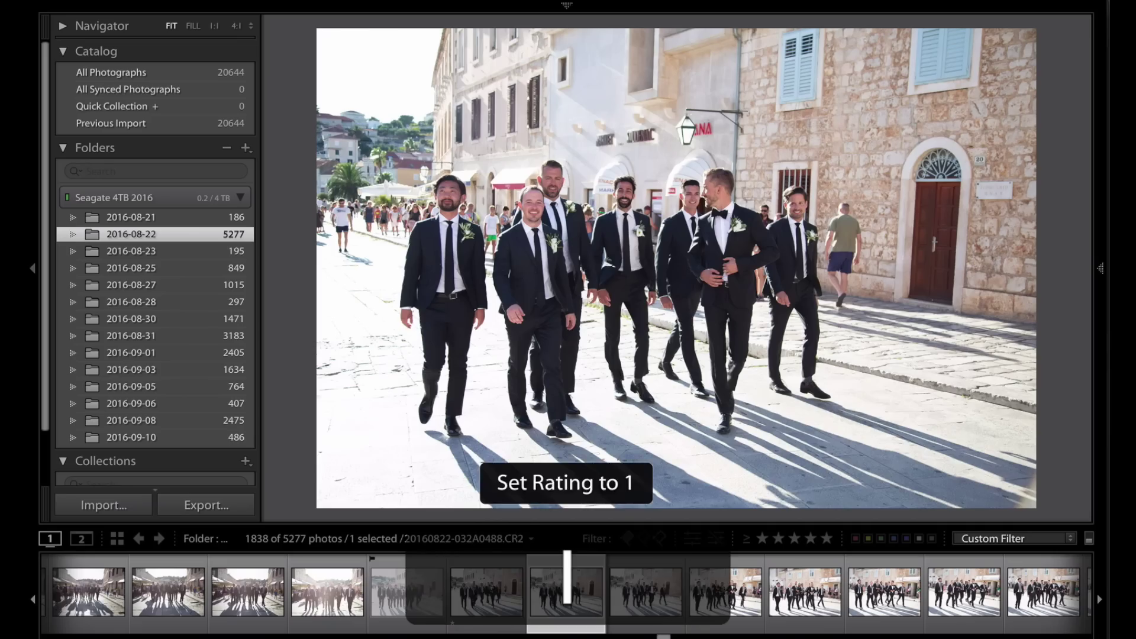
key(Right)
key(Right)
key(x)
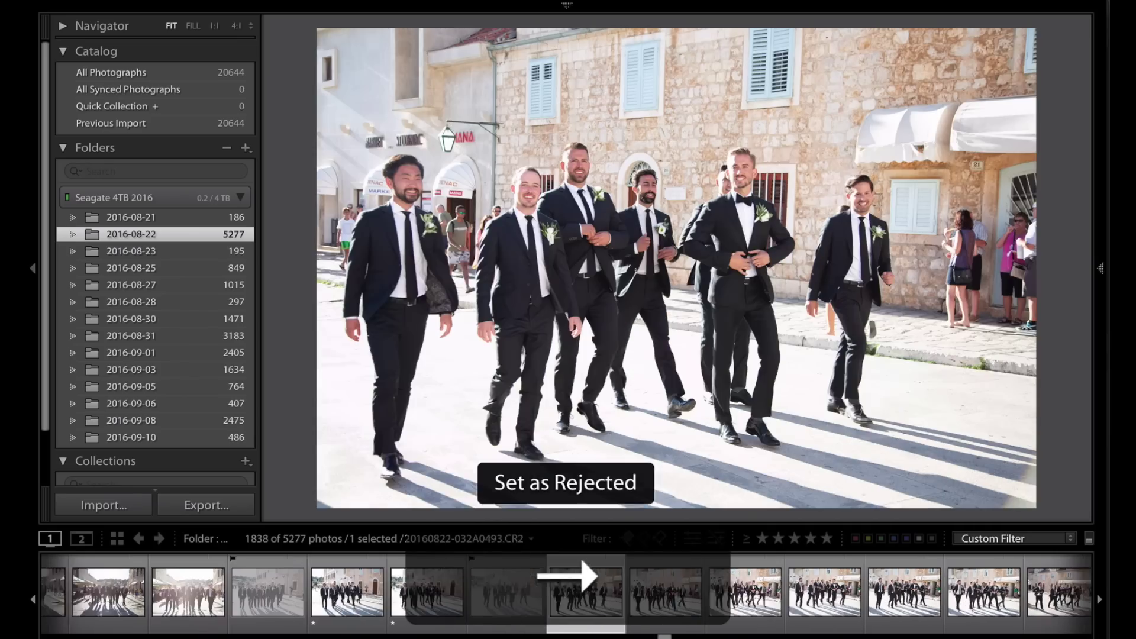
key(1)
key(Right)
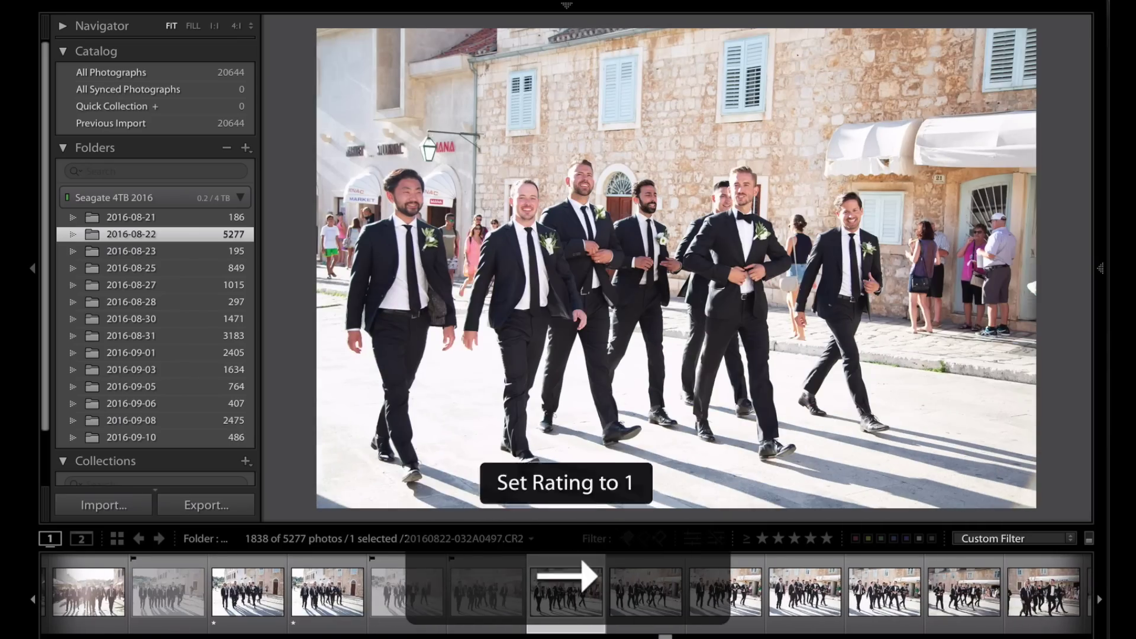
key(Right)
key(1)
key(Right)
key(1)
key(Right)
key(1)
key(Left)
key(x)
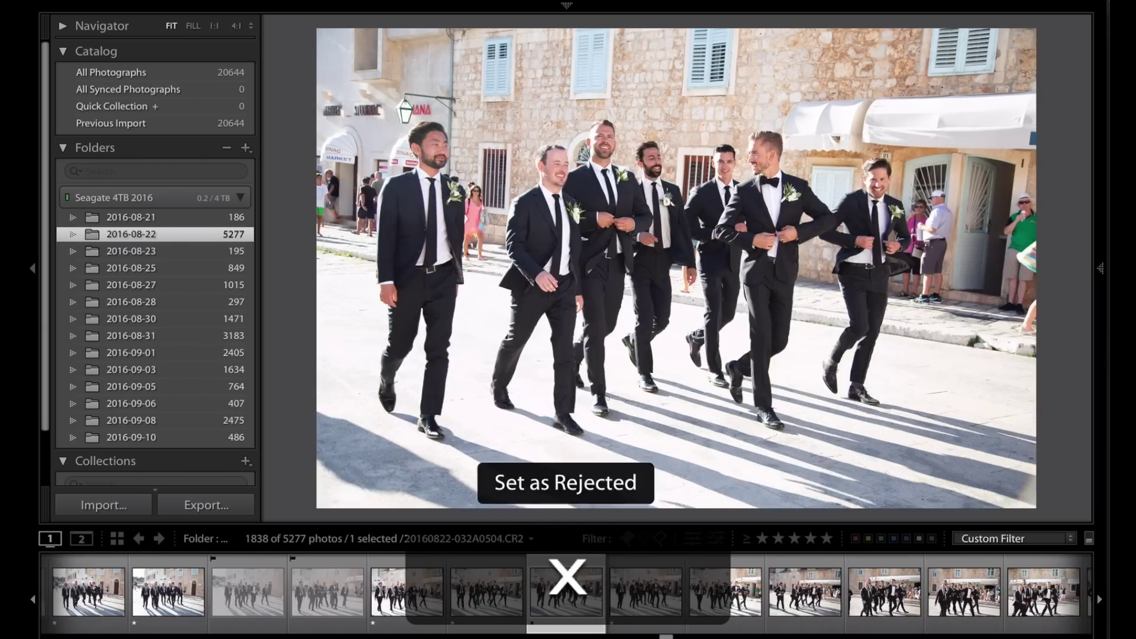
key(Right)
key(Right)
key(1)
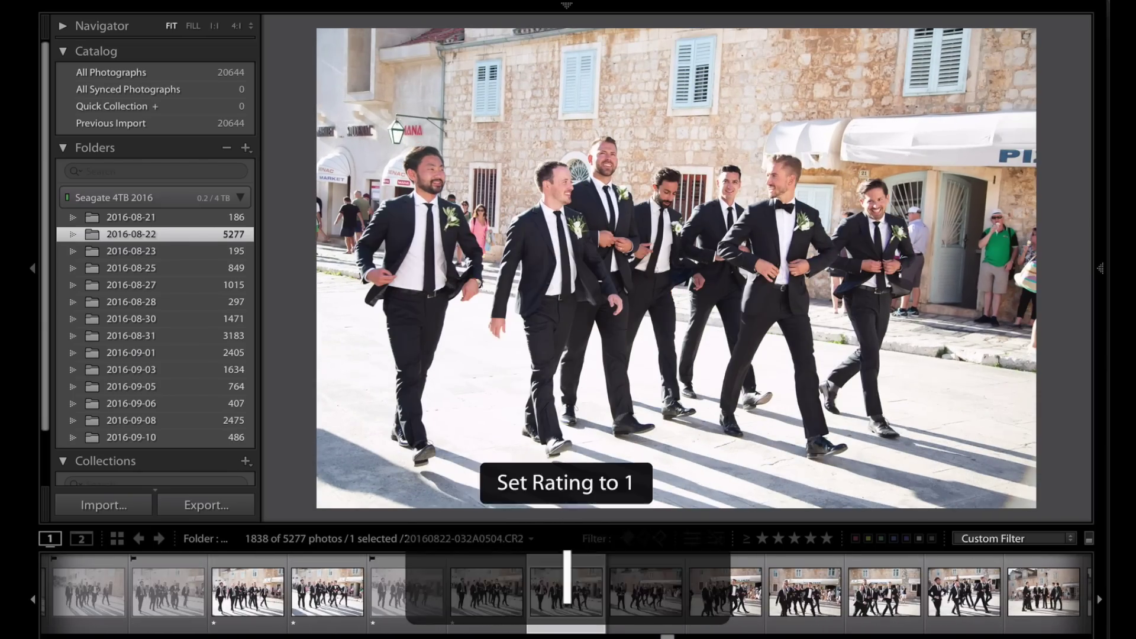
key(Right)
key(x)
key(Right)
key(Right)
key(x)
key(Left)
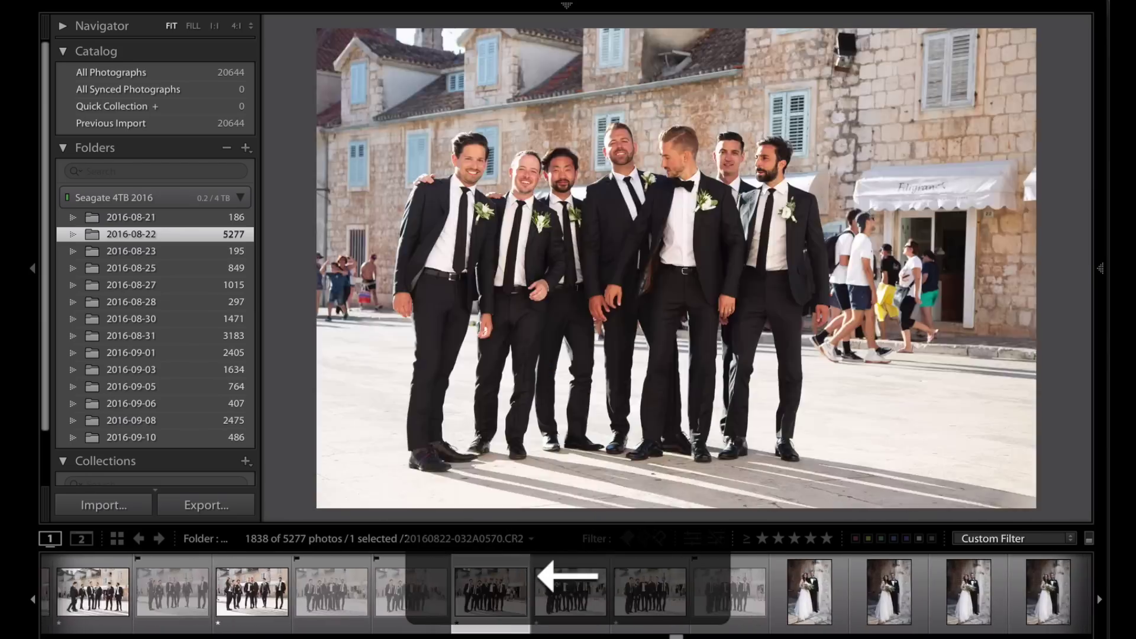
key(Left)
key(Left)
key(Left)
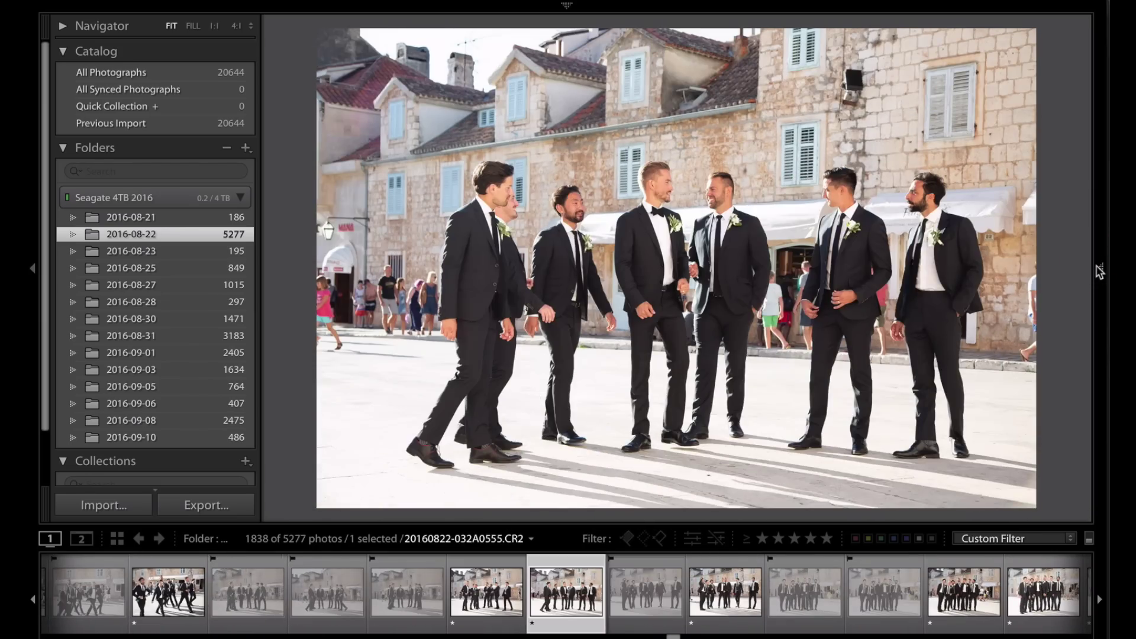
mouse_move(1104, 271)
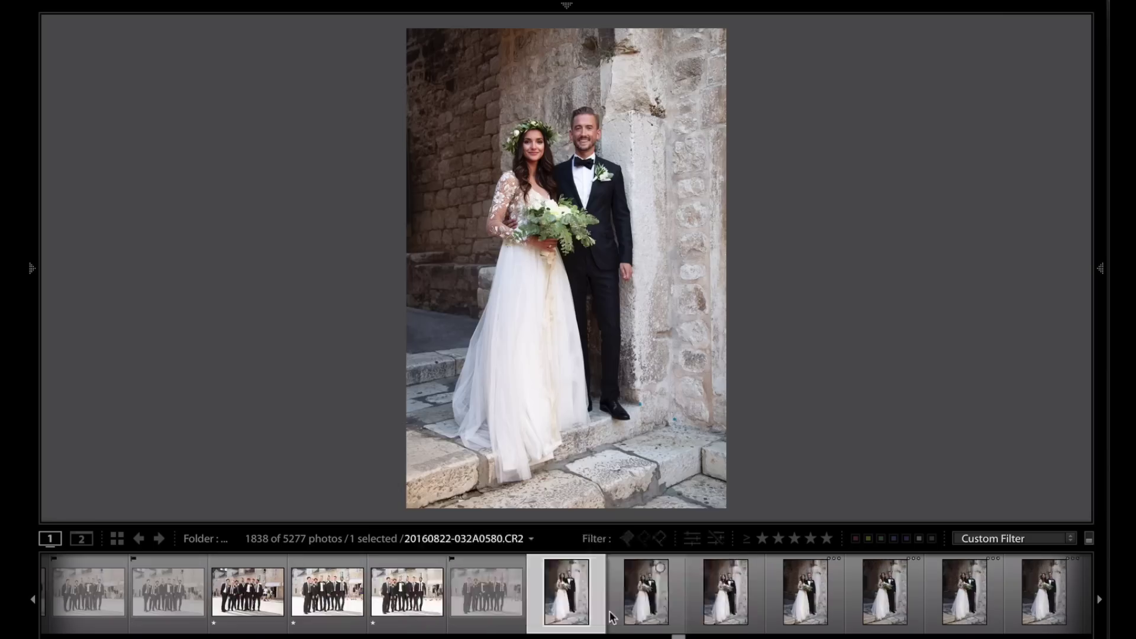
key(Right)
key(Left)
key(x)
key(Right)
key(u)
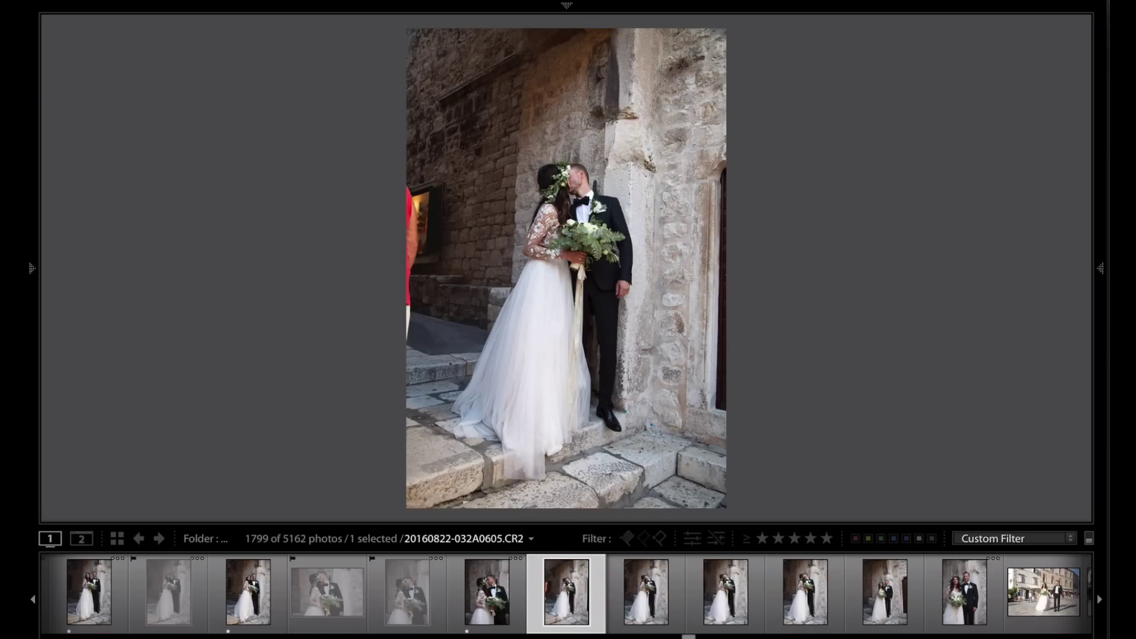
key(Right)
key(Right)
key(Right)
key(Right)
key(Right)
key(Right)
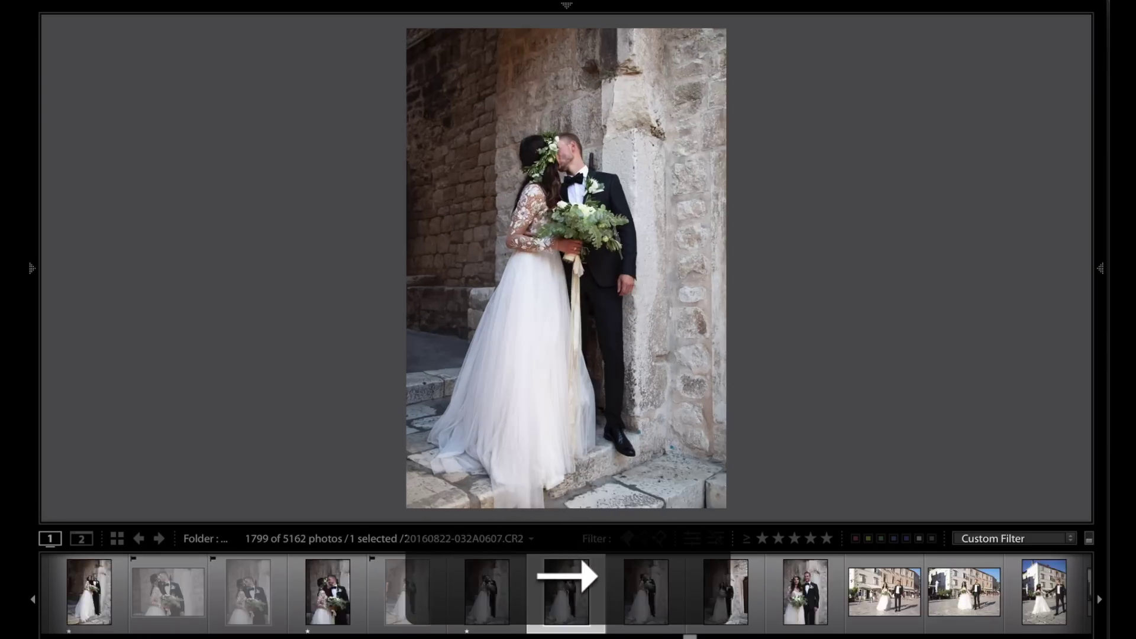
key(Right)
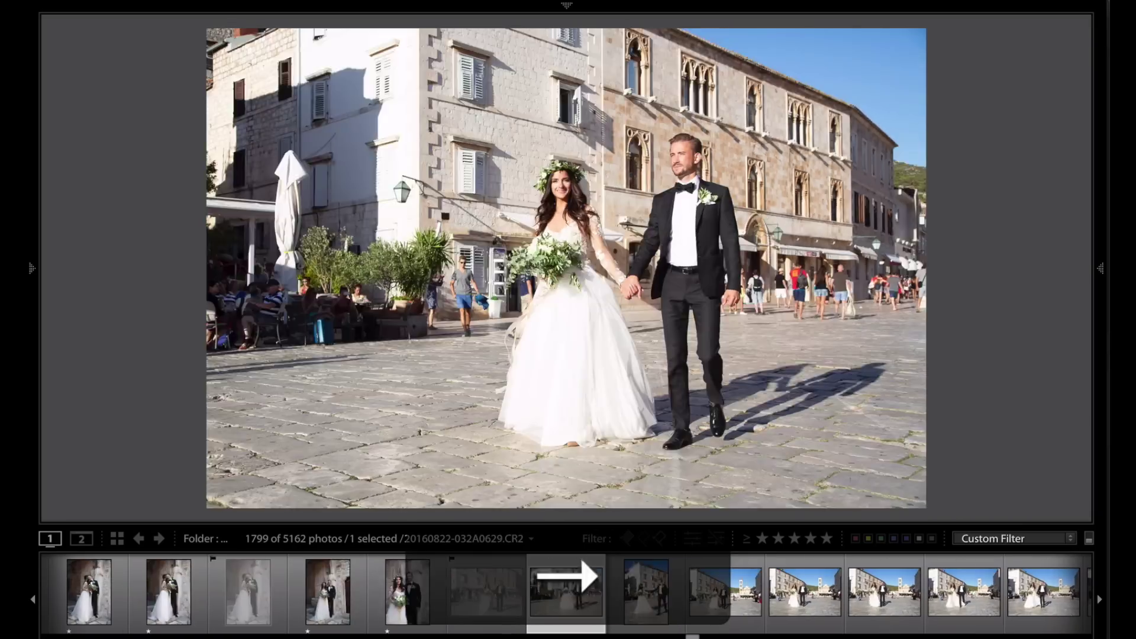
- Compare neighbouring photos of the couple walking in the town square and rate the better one one star
key(Right)
key(Left)
key(1)
key(Right)
key(Right)
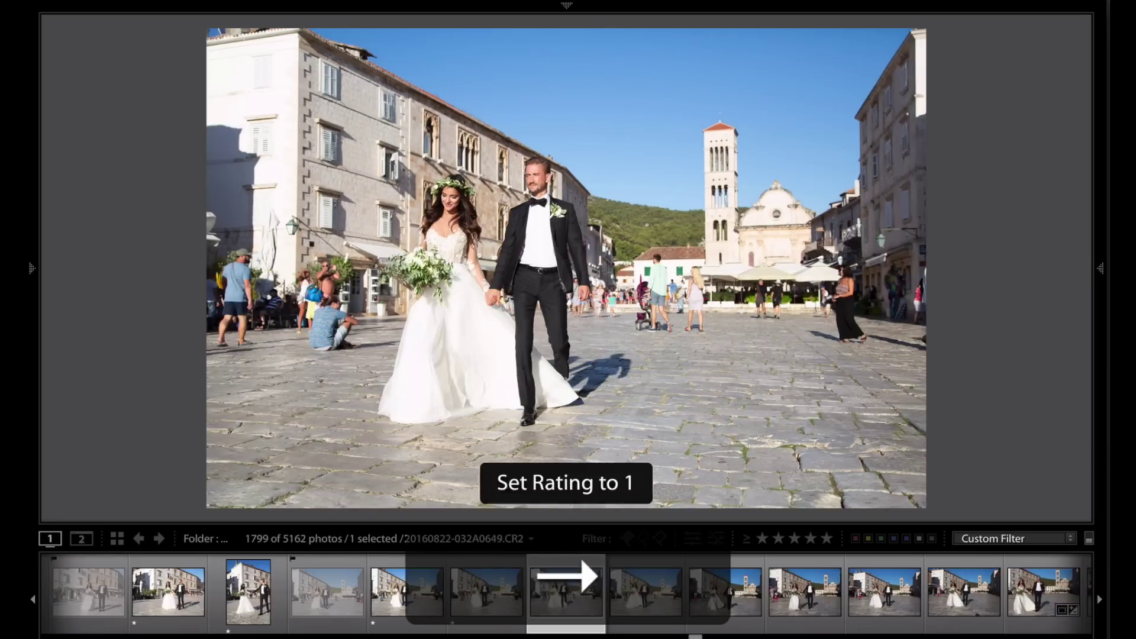
- Reject a weaker town-square frame of the couple and rate the following keeper one star
key(Right)
key(Right)
key(x)
key(Right)
key(1)
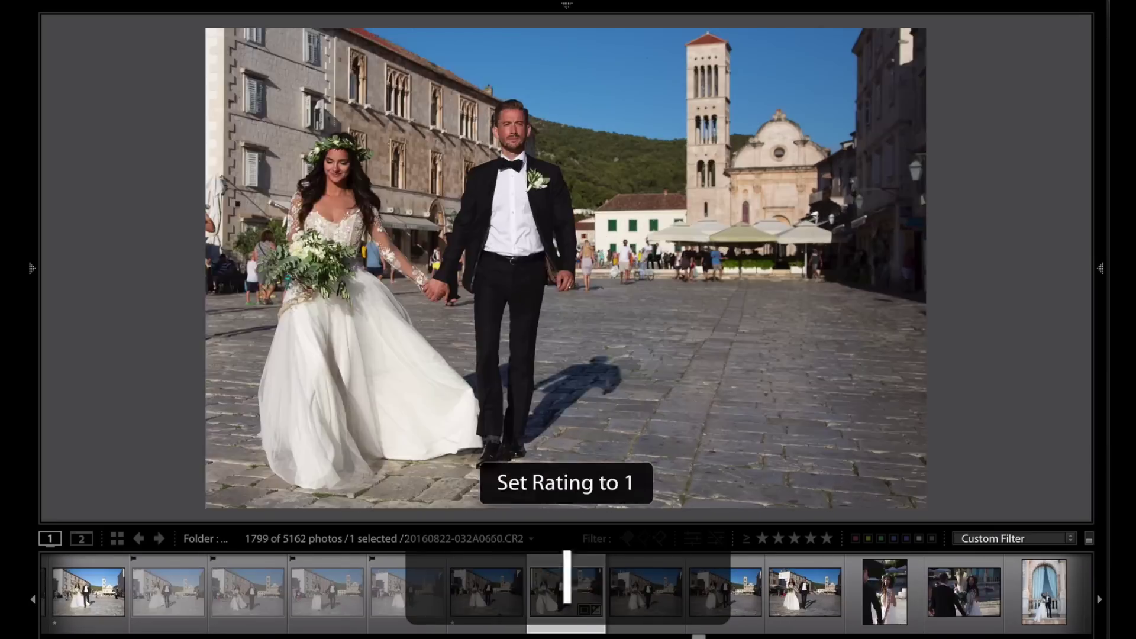
- Finish the town-square series, reject the weak frame before the arched-window portraits, and continue through those portraits
key(Right)
key(Right)
key(Right)
key(Right)
key(Right)
key(Right)
key(x)
key(Right)
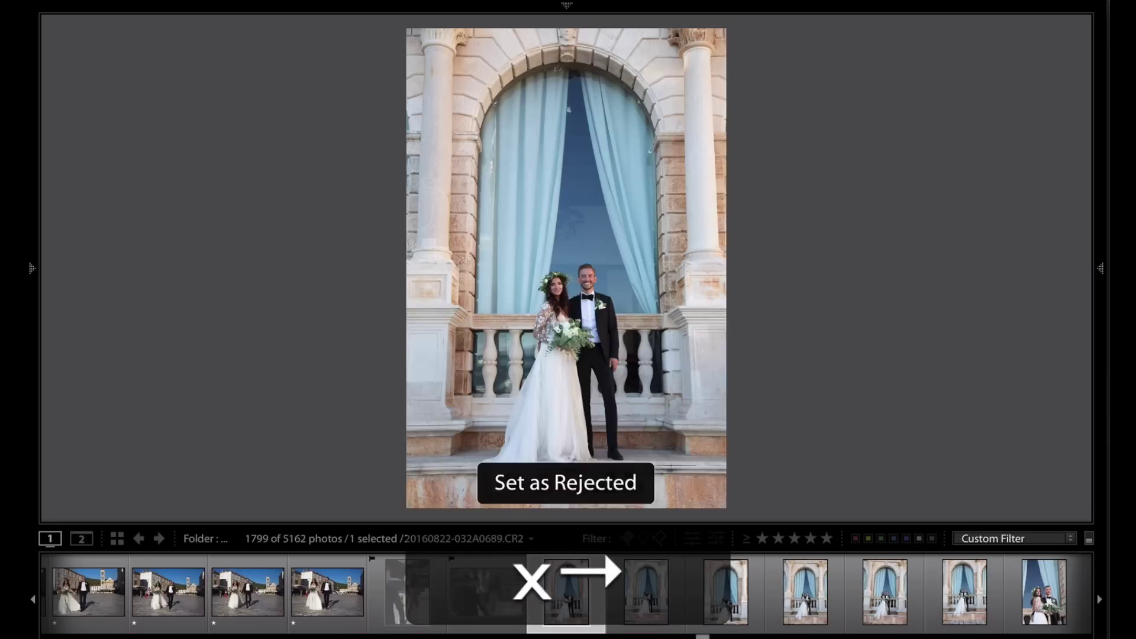
key(Right)
key(Right)
key(Right)
key(Right)
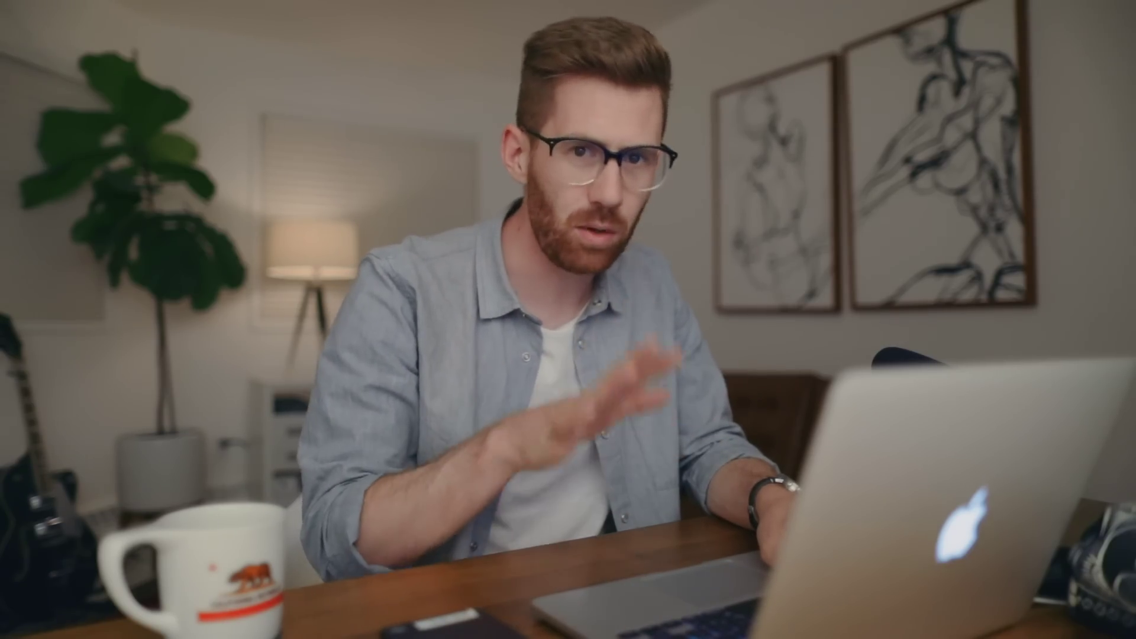
- Rate the keepers among the harbour overlook photos in the 2016-08-27 folder one star
key(Right)
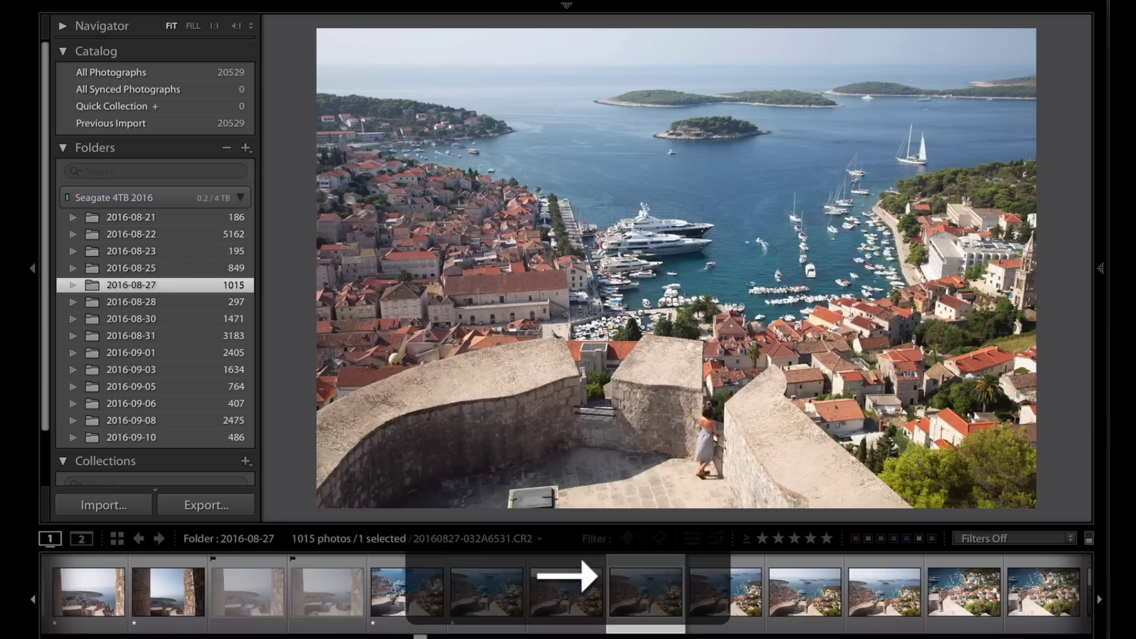
key(1)
key(Right)
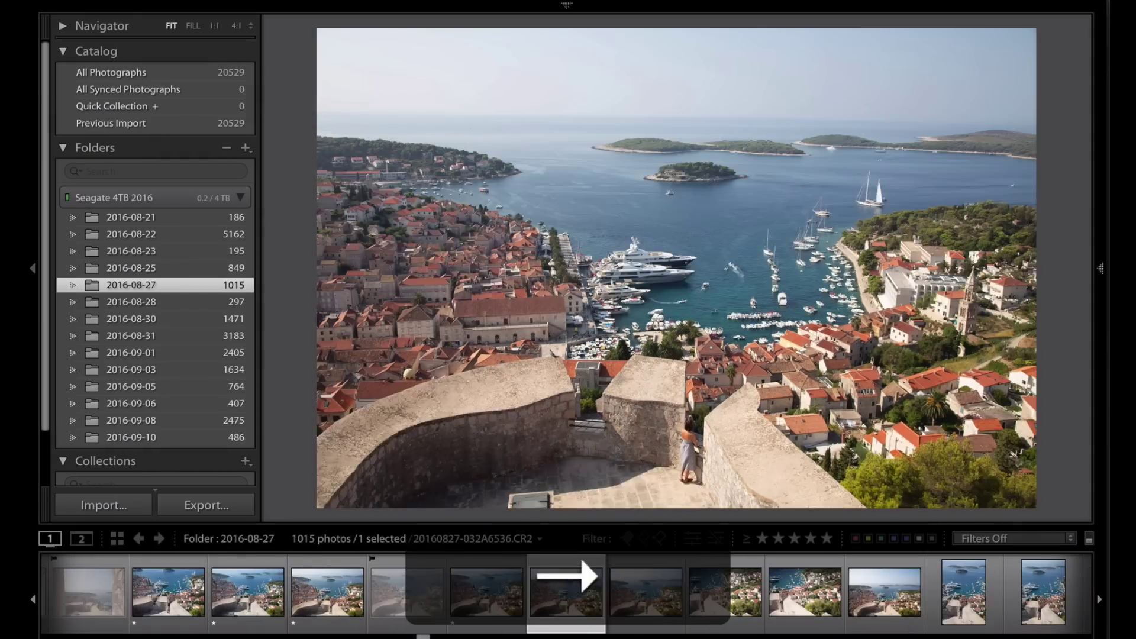
key(Right)
key(1)
key(Right)
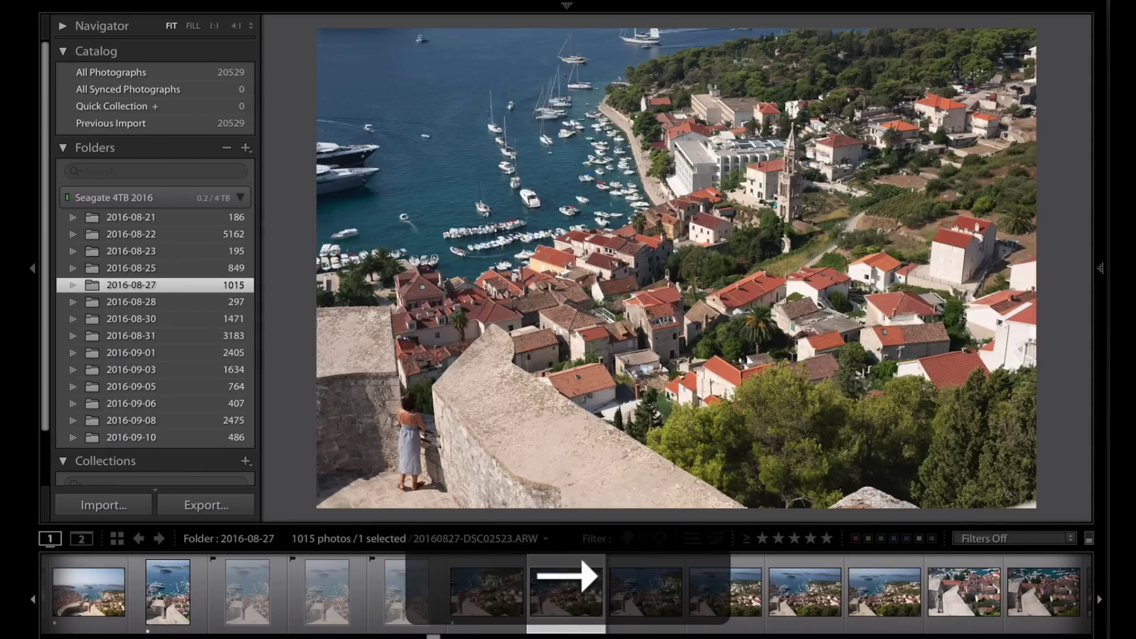
- Continue past the harbour photo 20160827-DSC02523.ARW and give the next keeper one star
key(Right)
key(Right)
key(1)
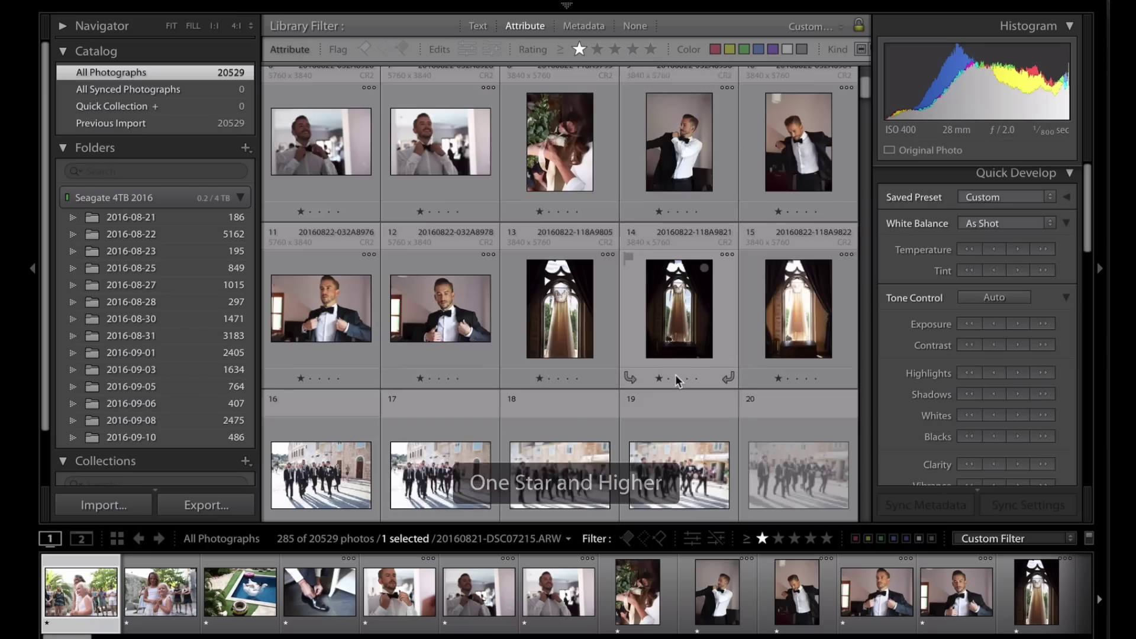
- Look over all photographs rated one star and higher and restrict the filter to unflagged photos
scroll(675, 377, down, 10)
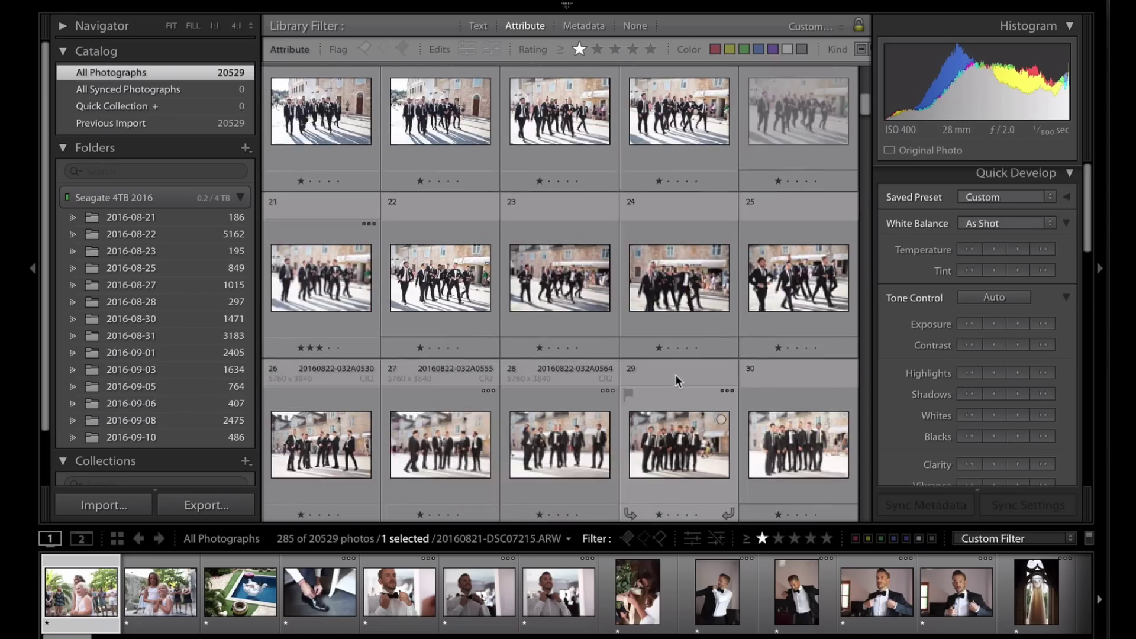
scroll(678, 379, down, 12)
scroll(678, 379, down, 15)
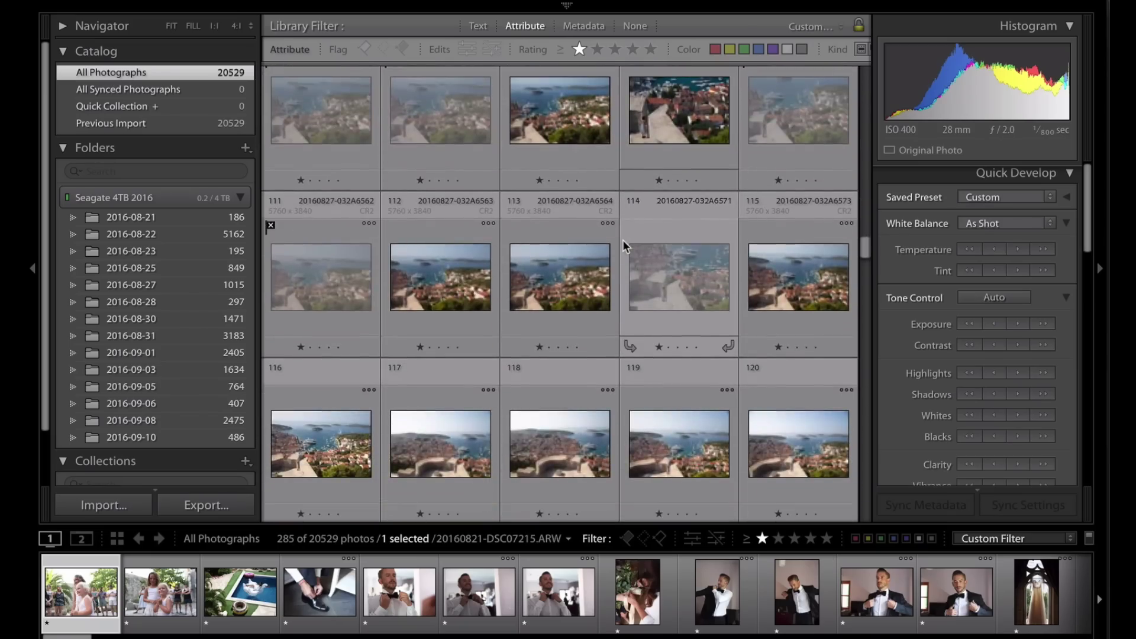
scroll(625, 245, down, 3)
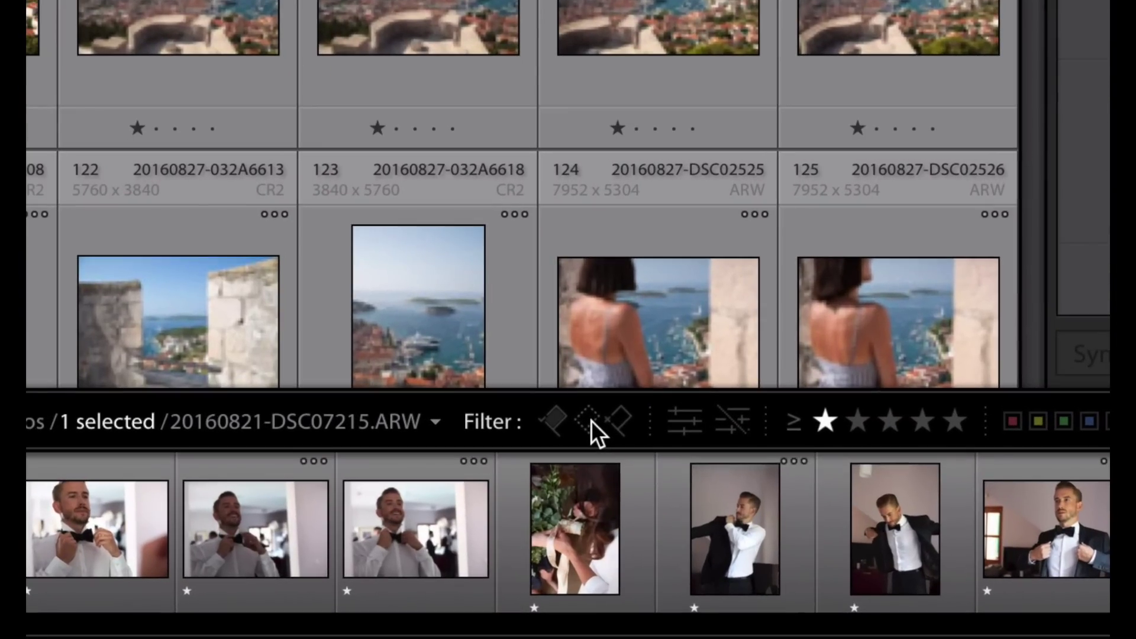
click(591, 421)
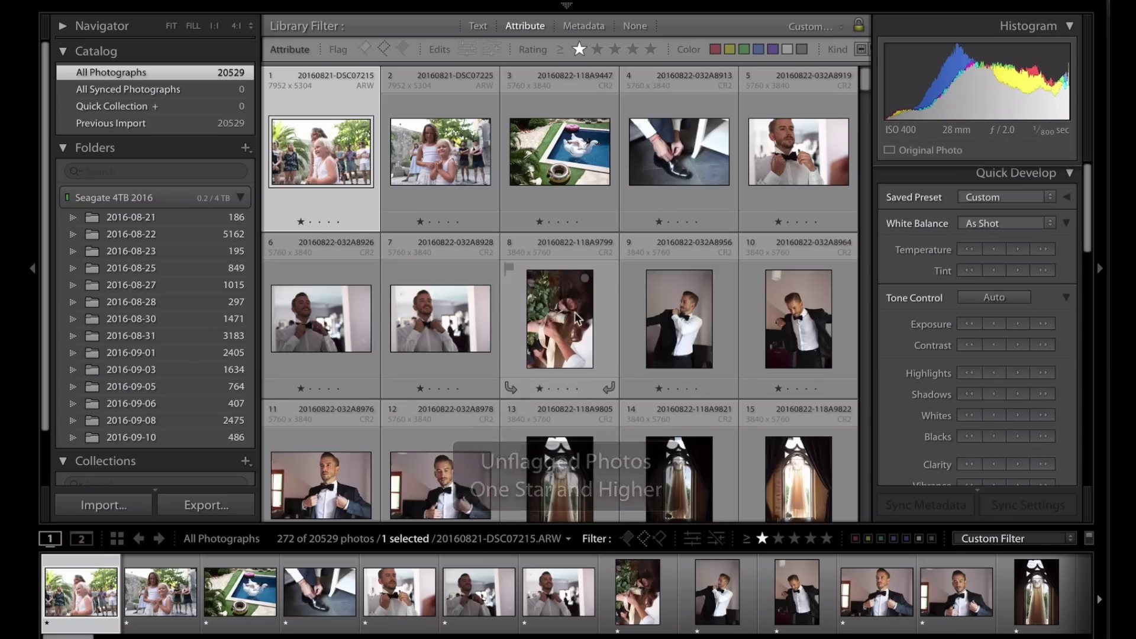
scroll(574, 312, down, 2)
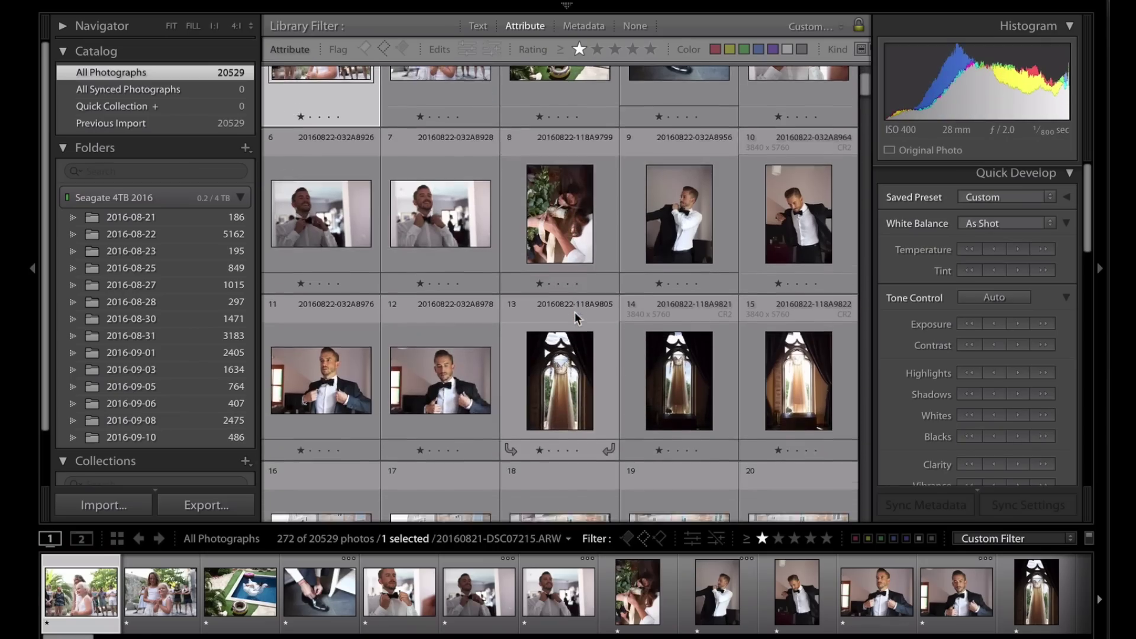
scroll(575, 311, down, 5)
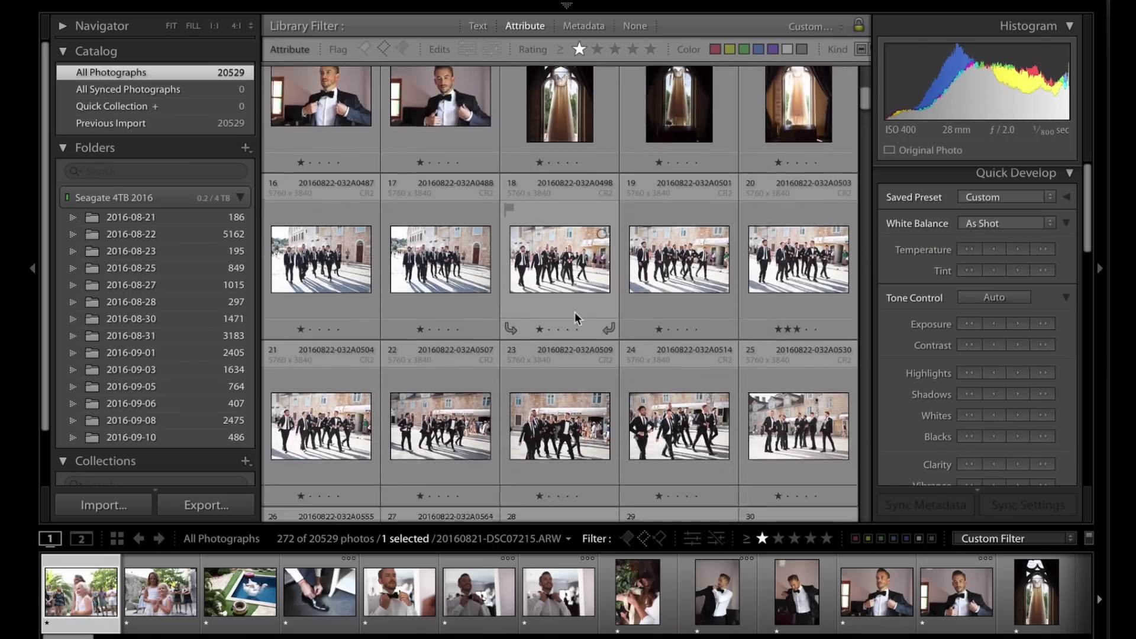
scroll(574, 311, down, 2)
scroll(574, 311, up, 3)
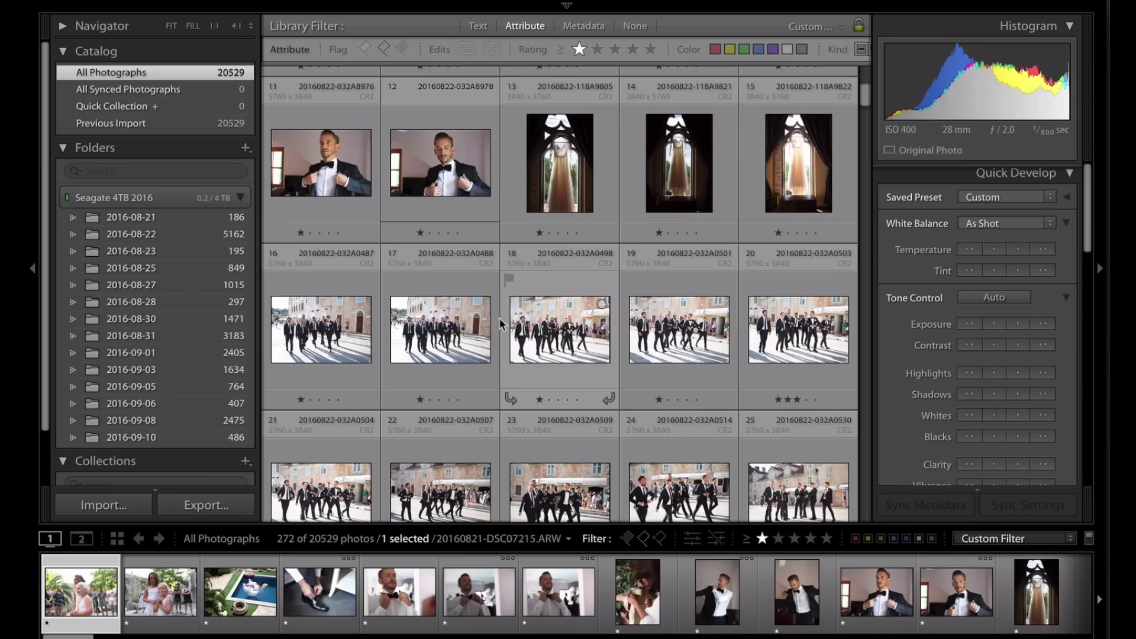
double_click(346, 326)
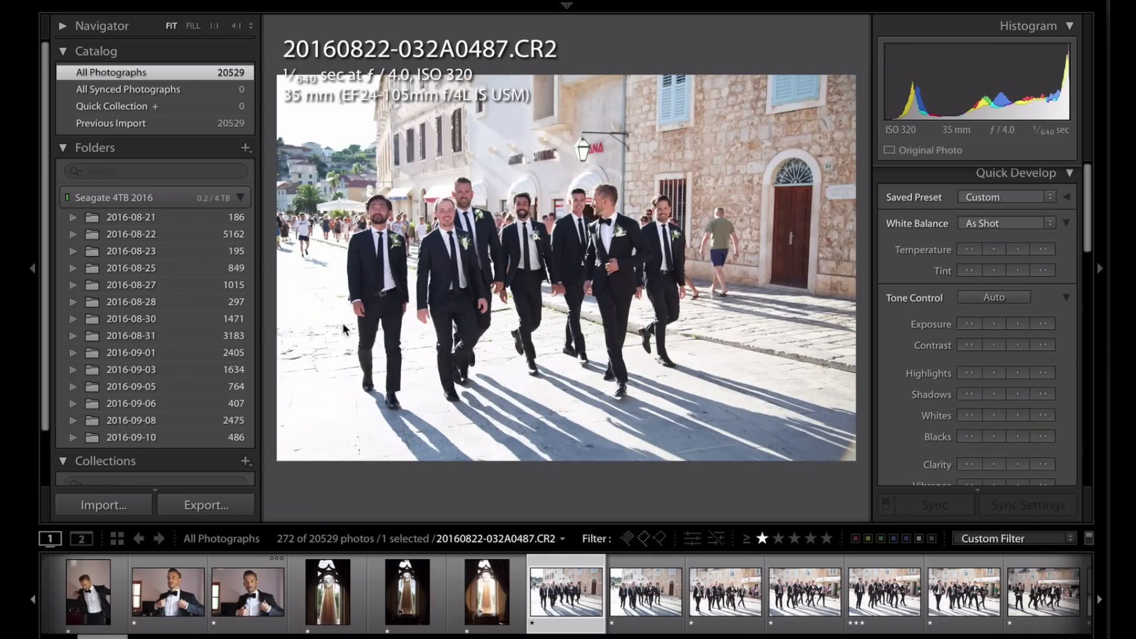
key(Right)
key(Right)
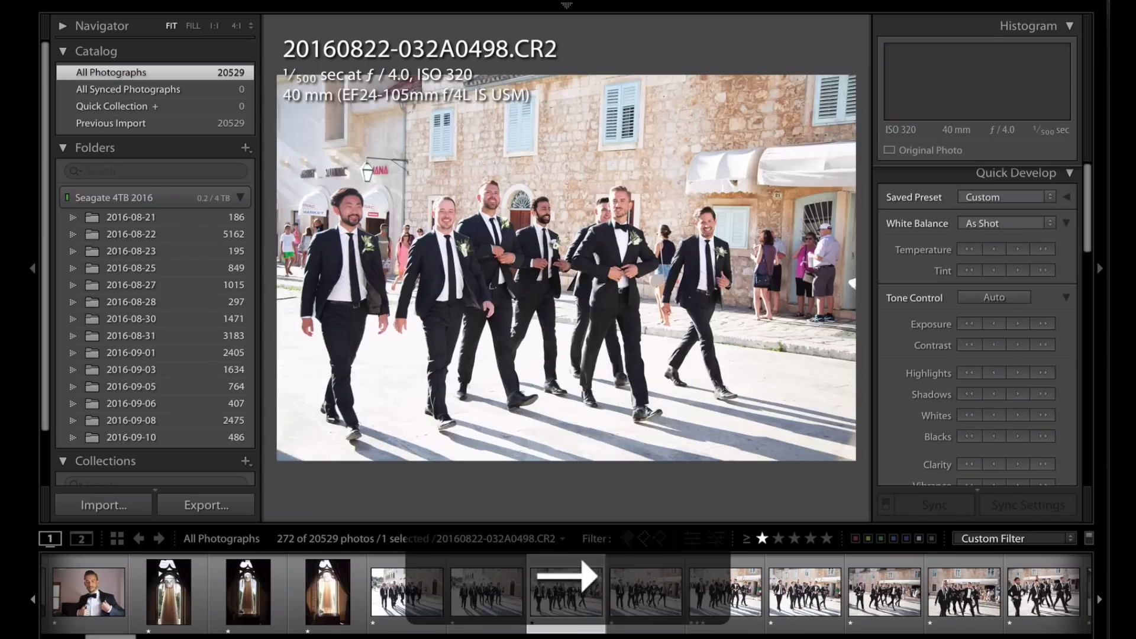
key(Left)
key(2)
key(Right)
key(Right)
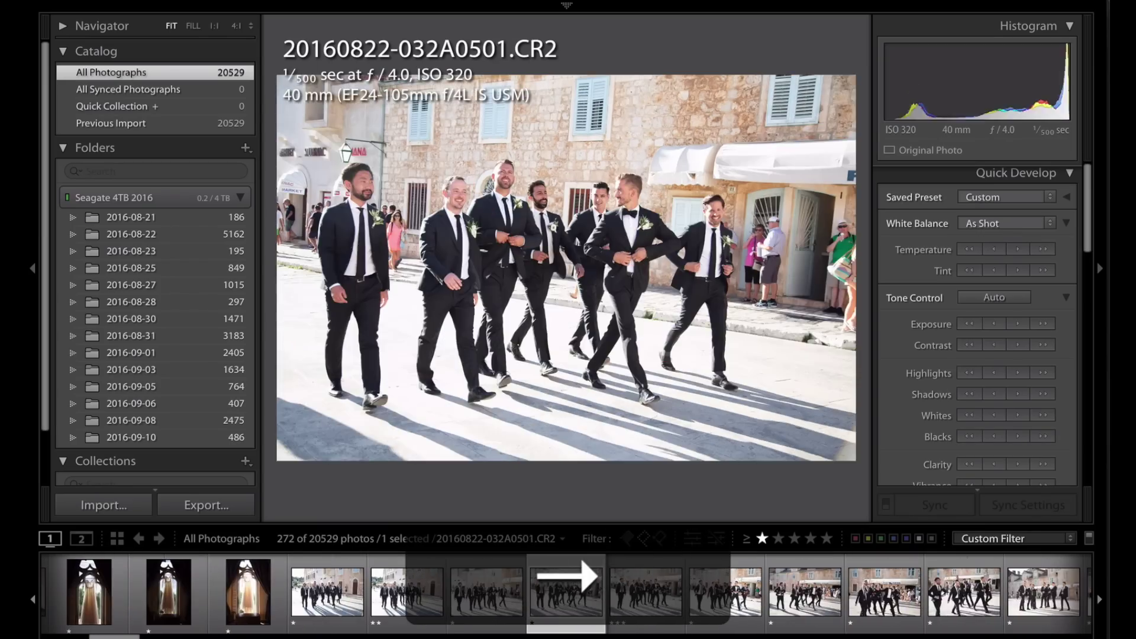
key(2)
key(Right)
key(2)
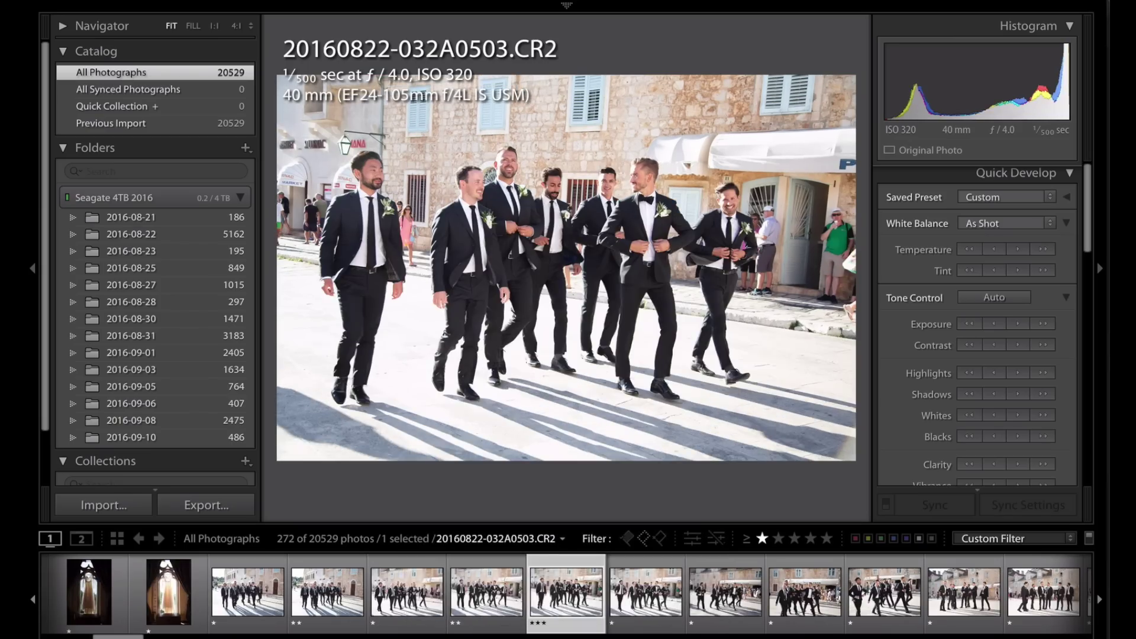
key(Right)
key(Right)
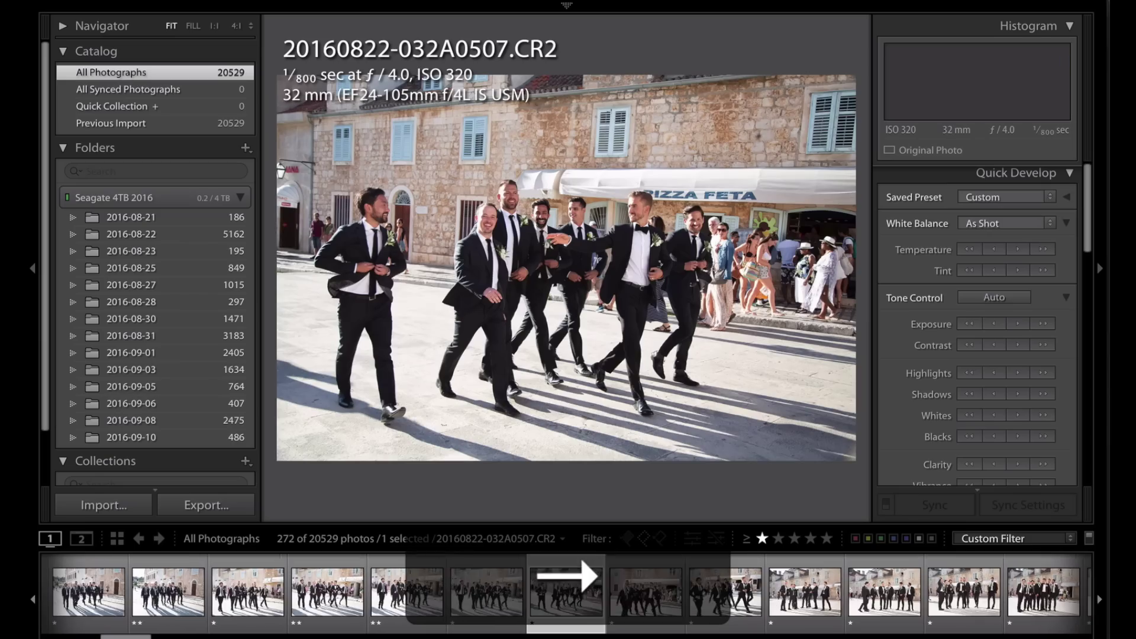
key(2)
key(Right)
key(Right)
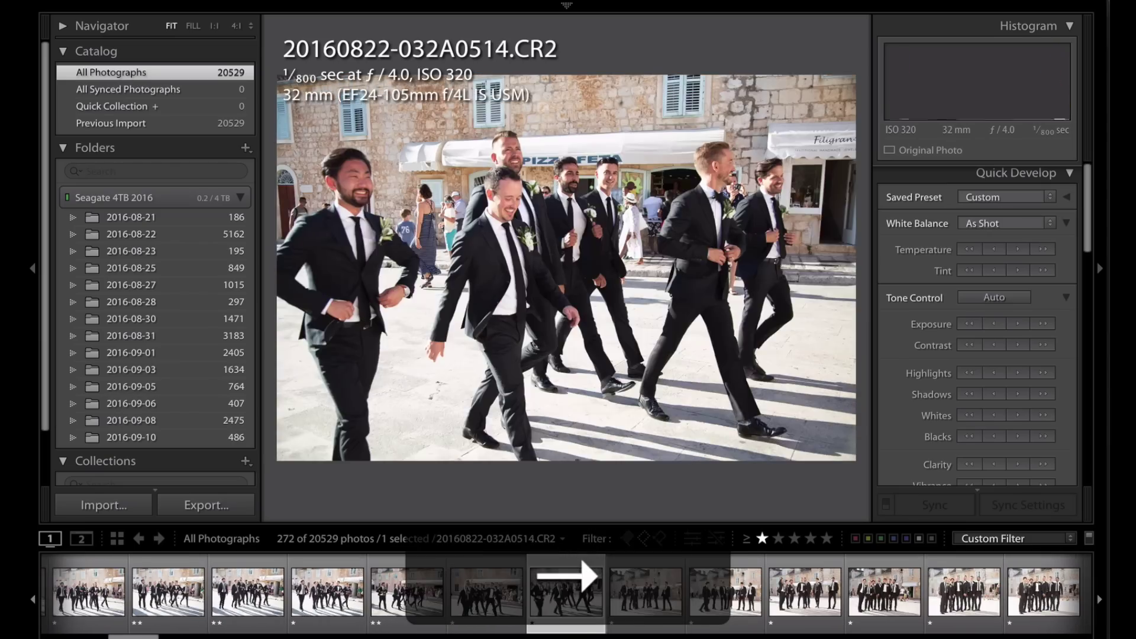
key(Right)
key(Right)
key(Right)
key(Right)
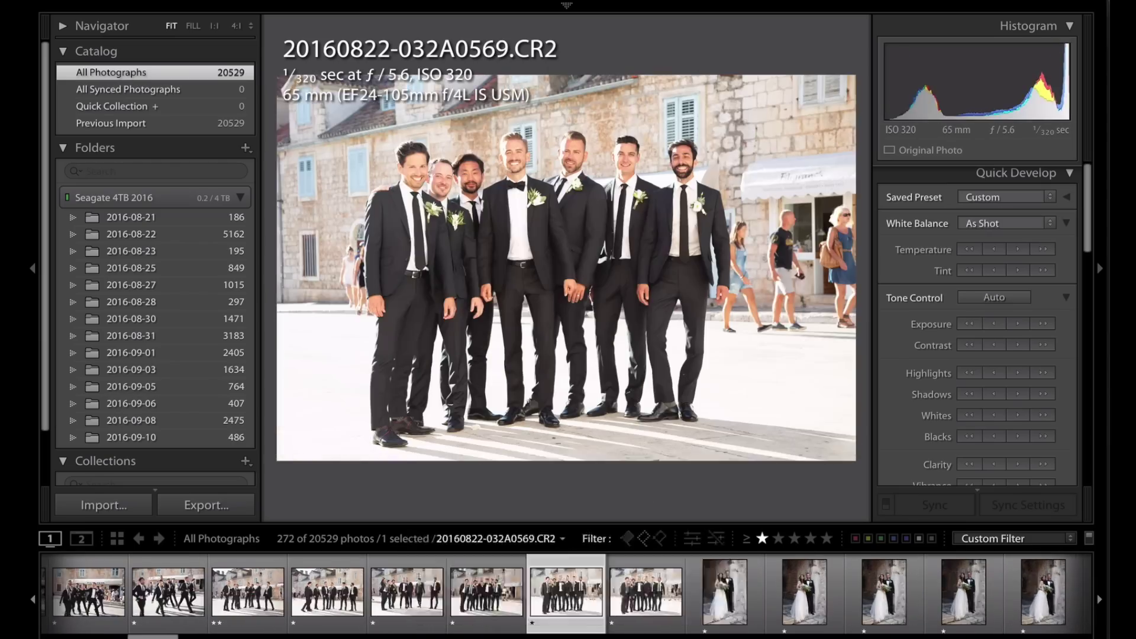
key(Right)
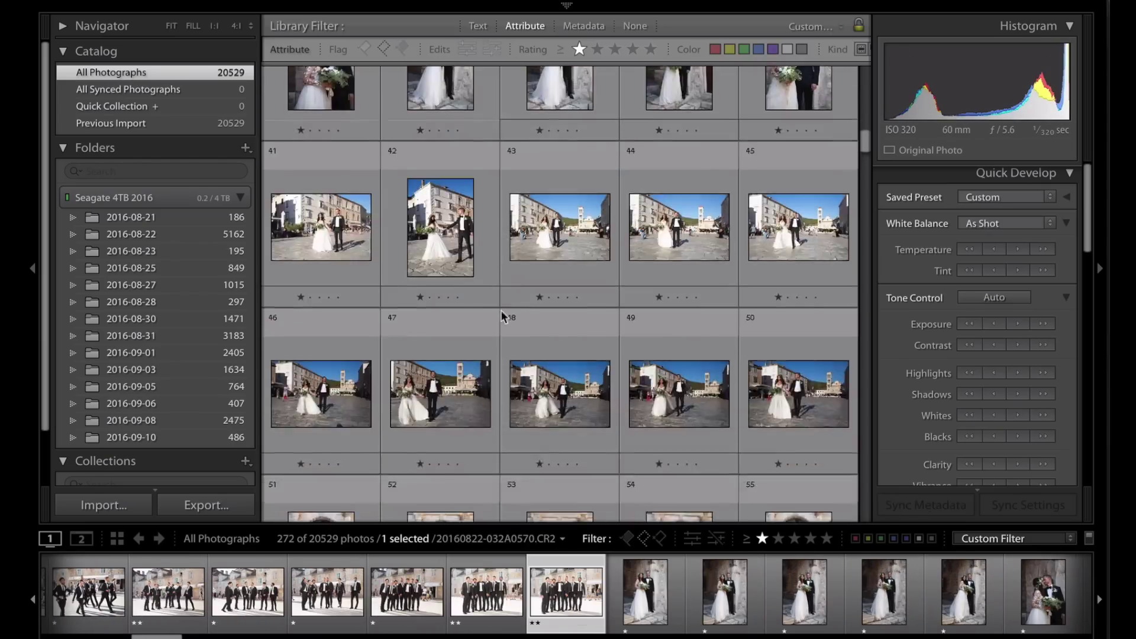
key(e)
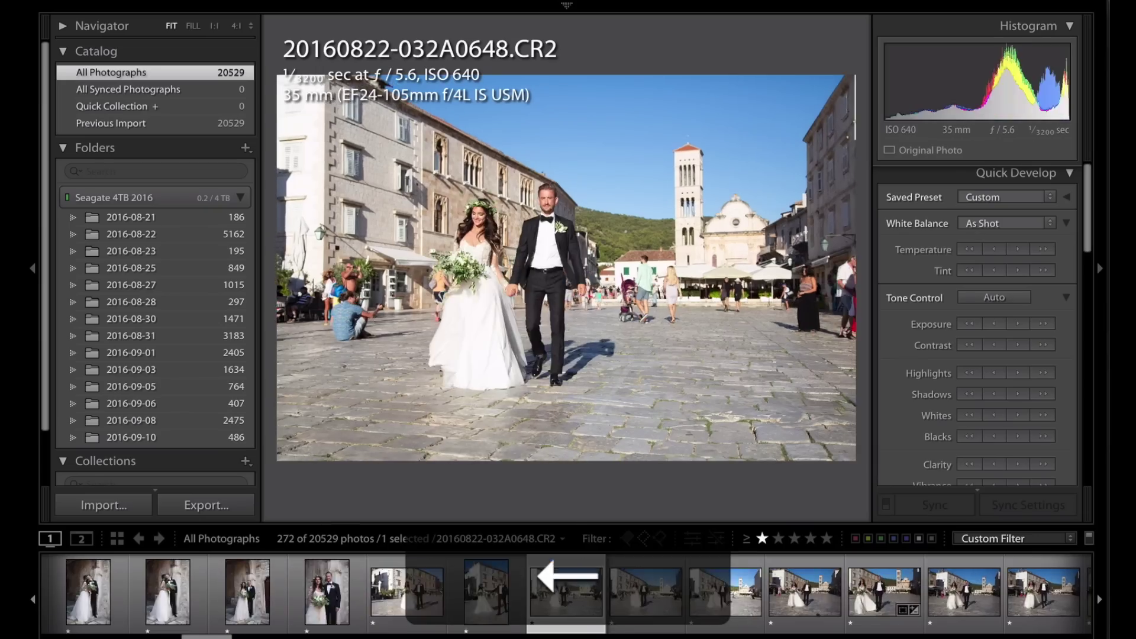
key(Left)
key(Right)
key(2)
key(Right)
key(2)
key(Right)
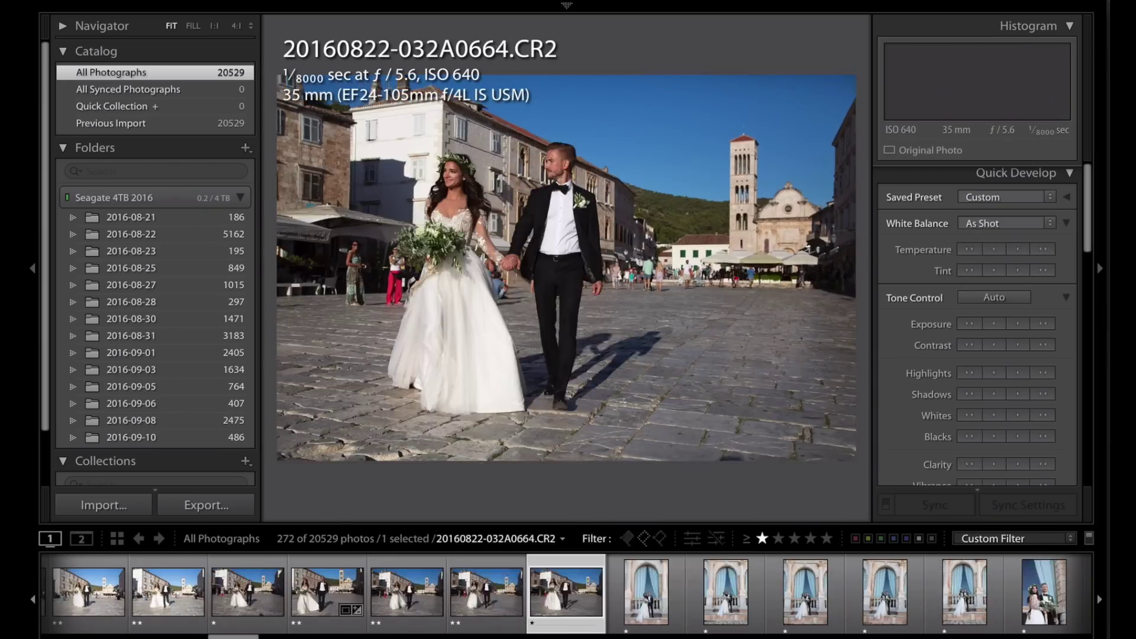
key(Right)
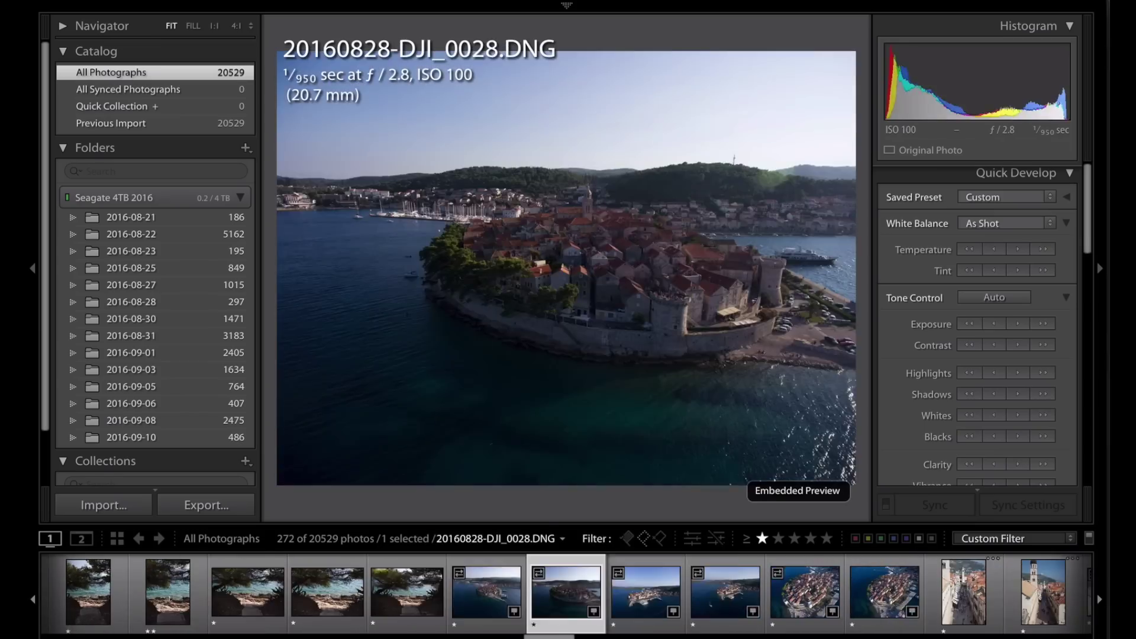
key(Right)
key(Right)
key(Right)
key(Right)
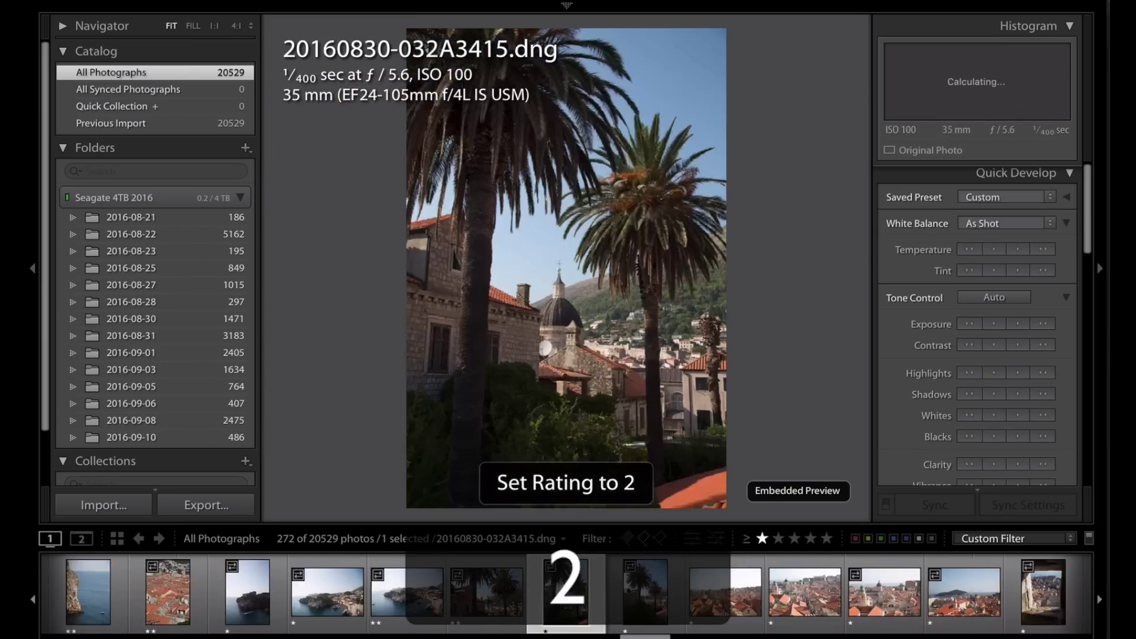
key(Right)
key(Right)
key(Right)
key(2)
- Continue to the harbour photo 20160901-DSC06577.ARW and rate it and the harbour shot two frames further on two stars
key(Right)
key(Right)
key(Right)
key(Right)
key(Right)
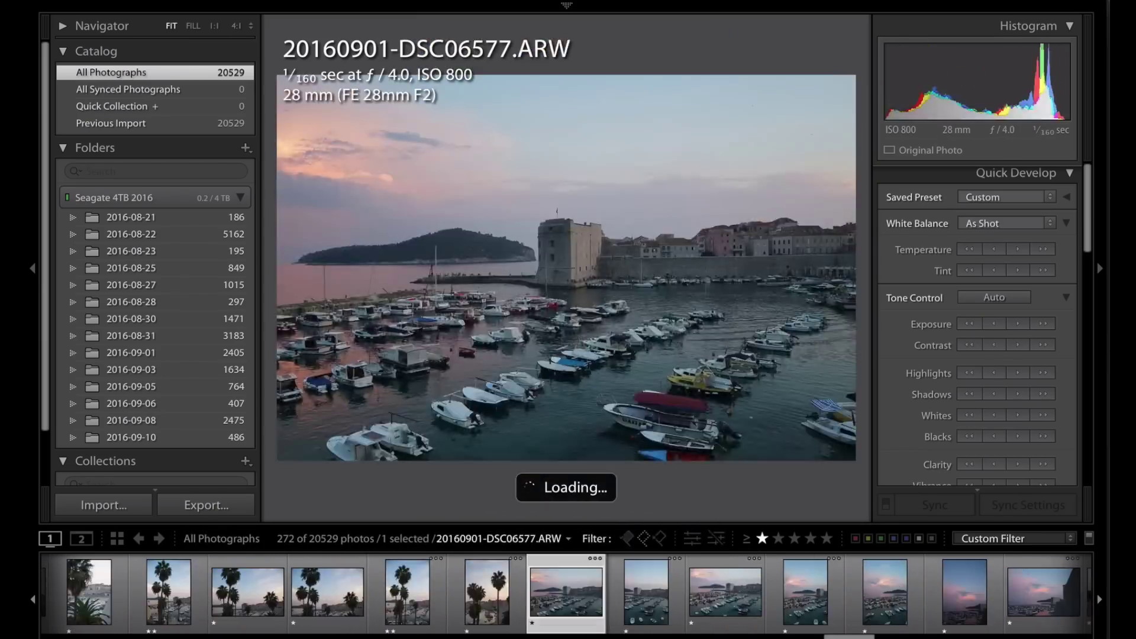
key(2)
key(Right)
key(Right)
key(2)
key(Right)
key(Tab)
key(Left)
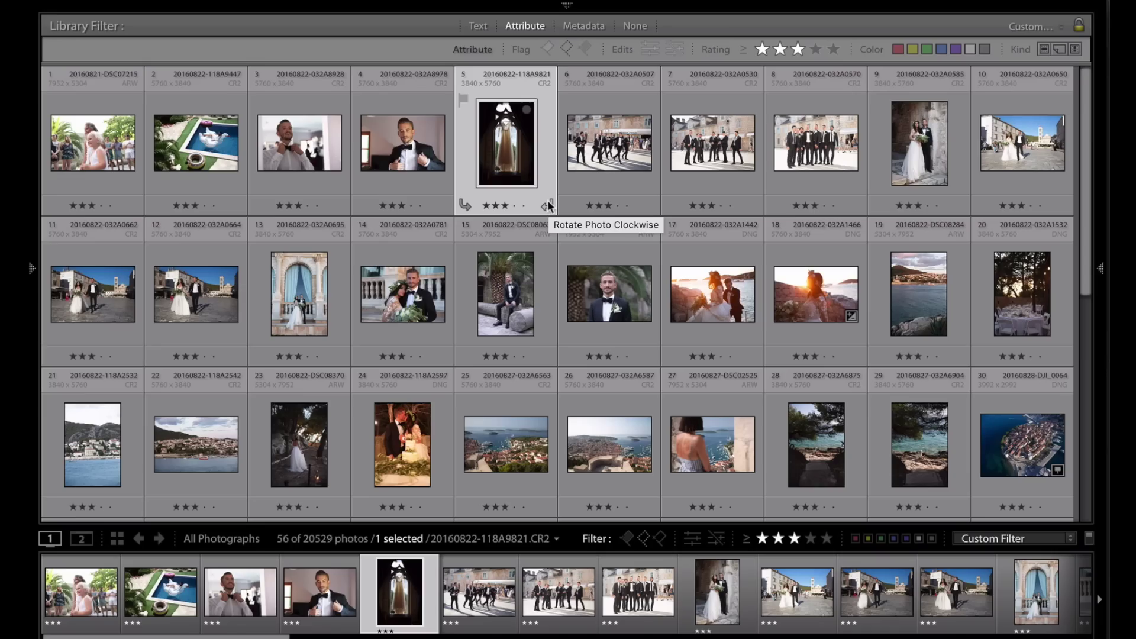
double_click(139, 308)
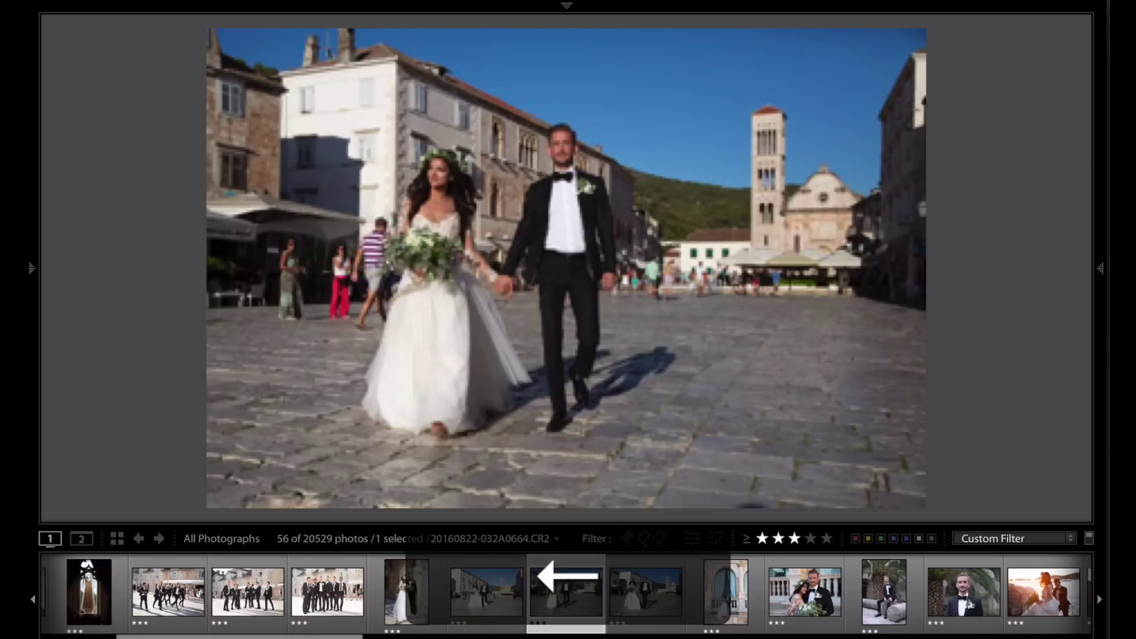
key(Right)
key(Right)
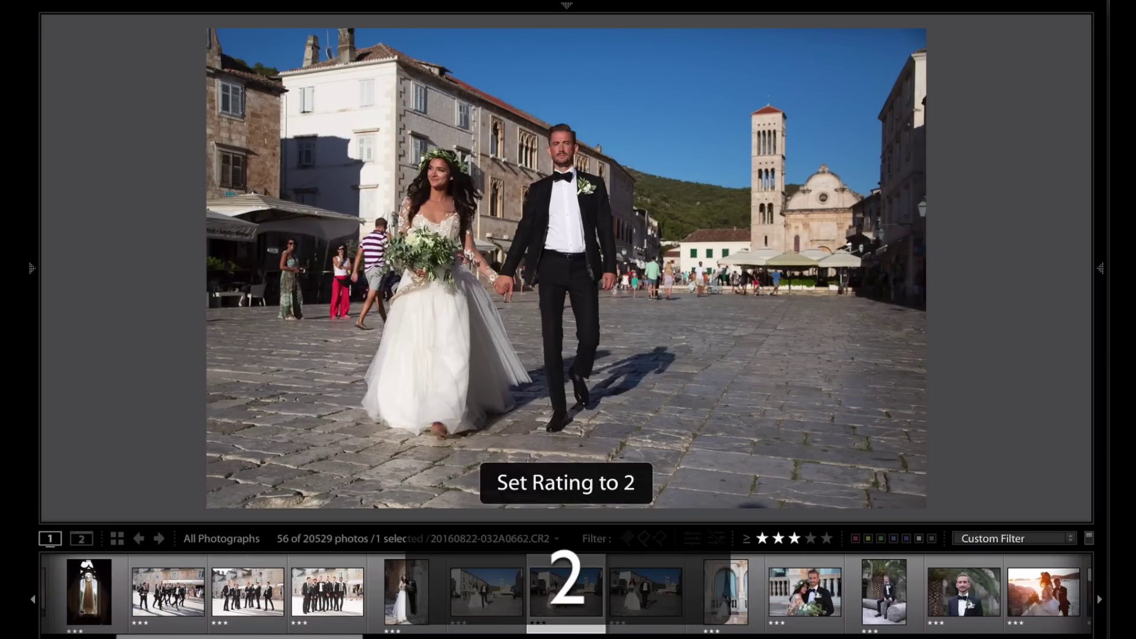
key(Right)
key(g)
key(4)
key(Right)
key(4)
key(Left)
key(Right)
key(Right)
key(4)
key(Left)
key(Down)
key(Down)
key(Up)
key(Right)
key(Right)
key(Right)
key(Left)
key(4)
key(Right)
key(4)
key(Right)
key(Right)
key(4)
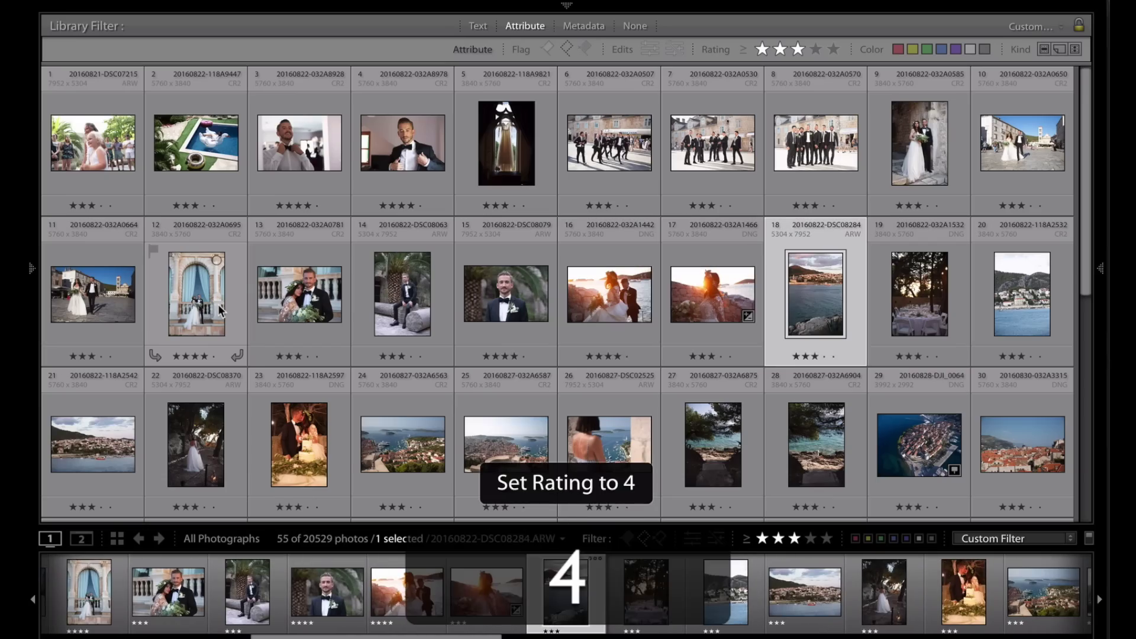
- Open the portrait 20160905-DSC09336.ARW enlarged, rate it five stars, and return to the grid
key(Down)
key(Up)
key(Left)
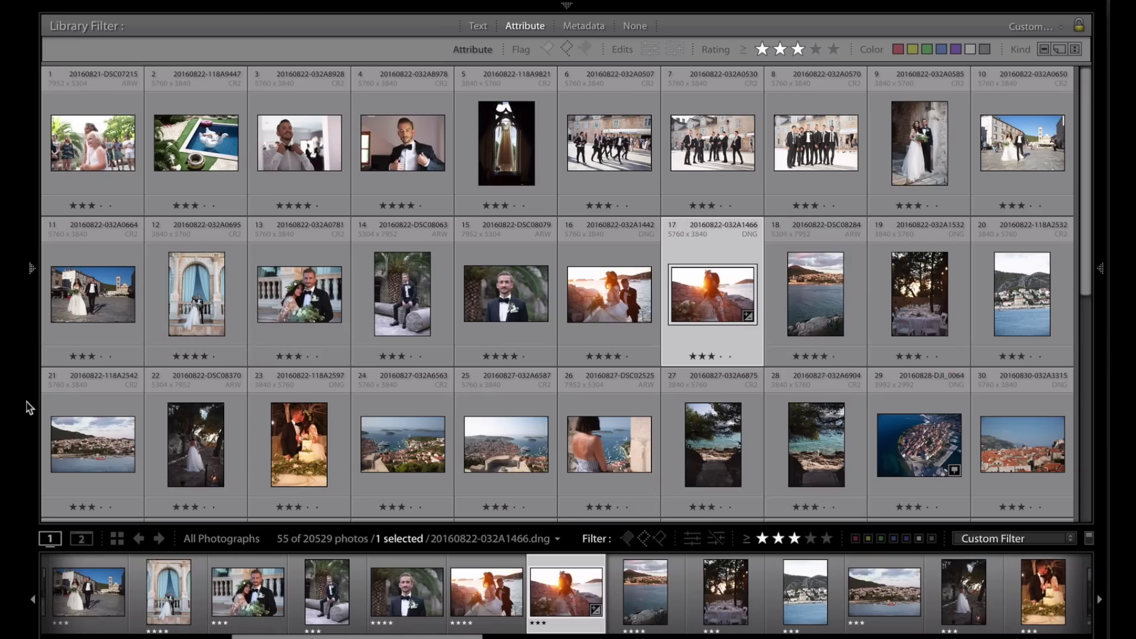
scroll(468, 421, down, 2)
scroll(467, 422, down, 5)
click(1012, 299)
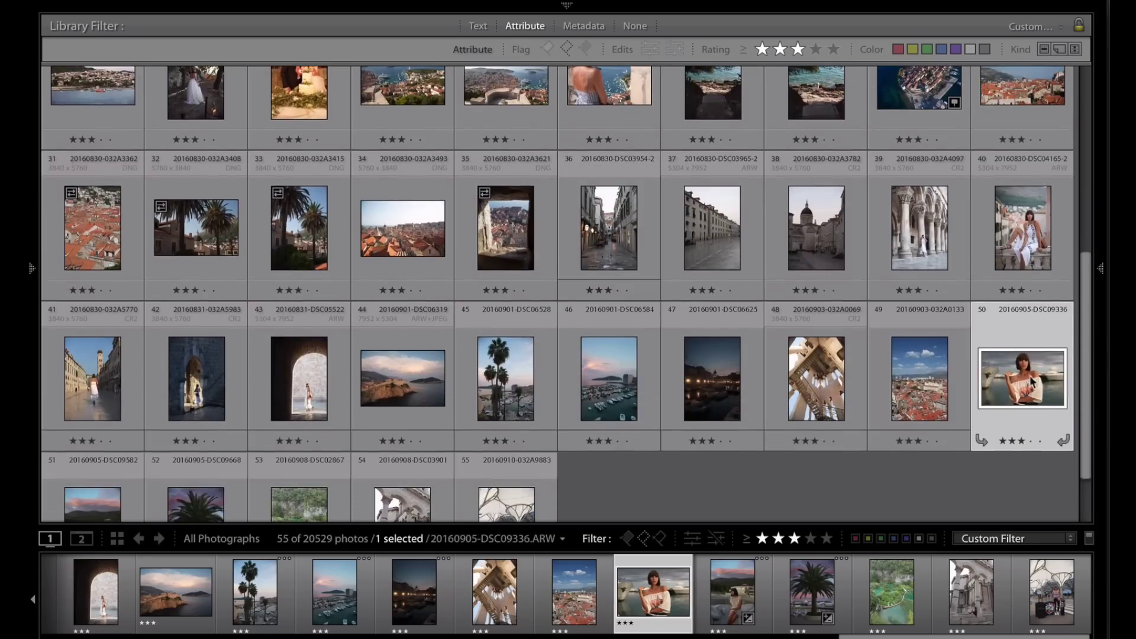
double_click(1031, 381)
key(4)
key(5)
key(g)
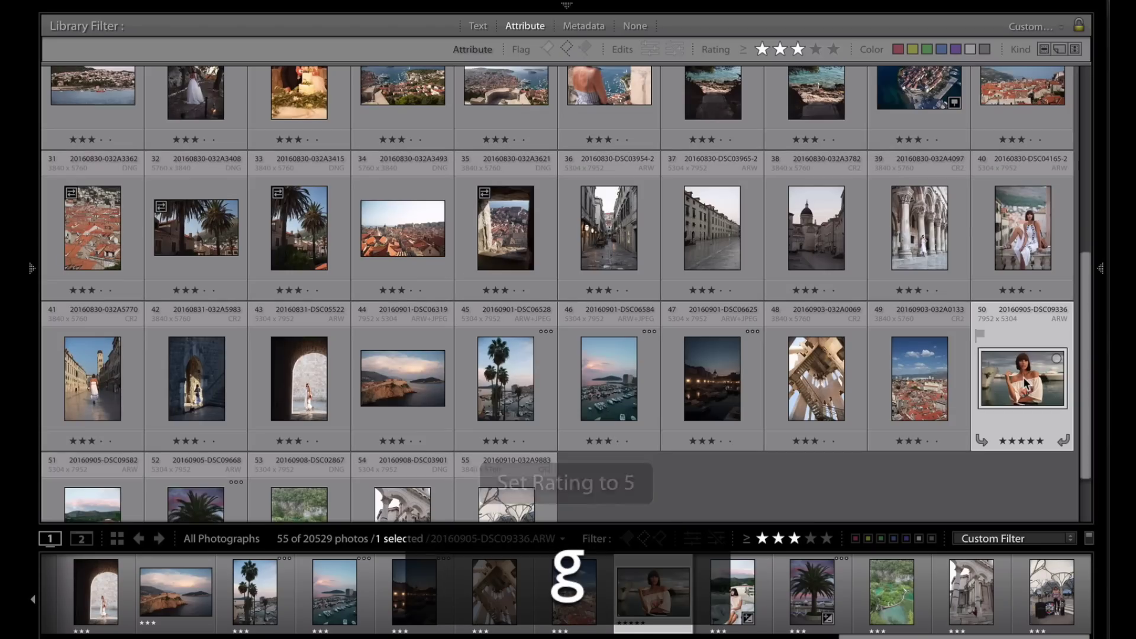
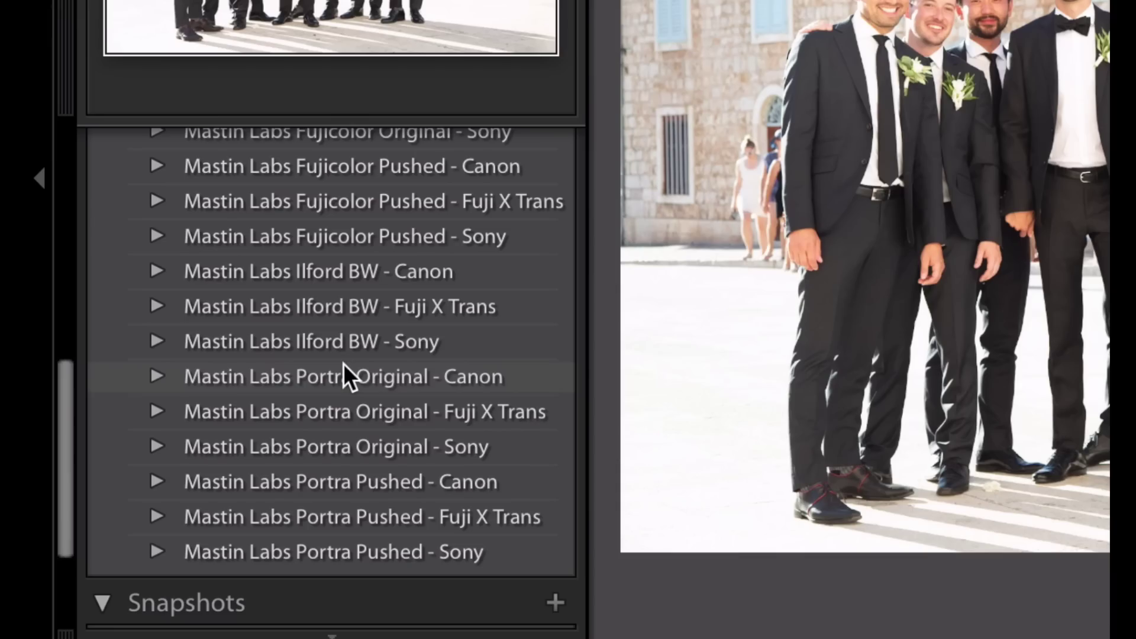
- Expand the Mastin Labs Portra Original - Canon presets and apply 1a. Portra 160 - C to the groomsmen photo
scroll(304, 415, up, 5)
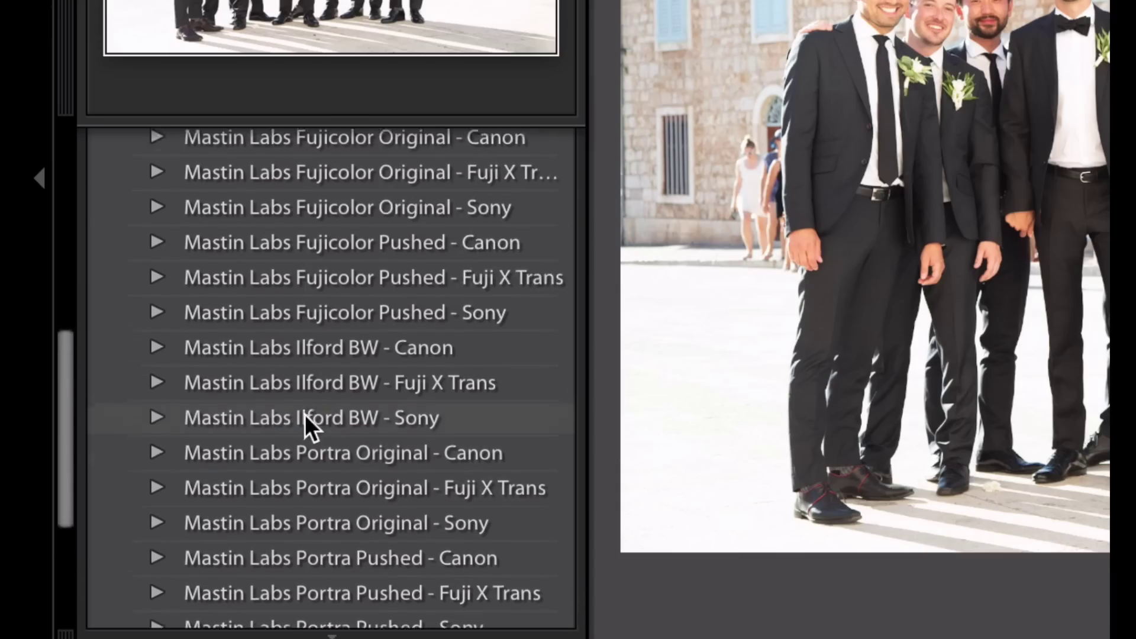
scroll(304, 415, down, 5)
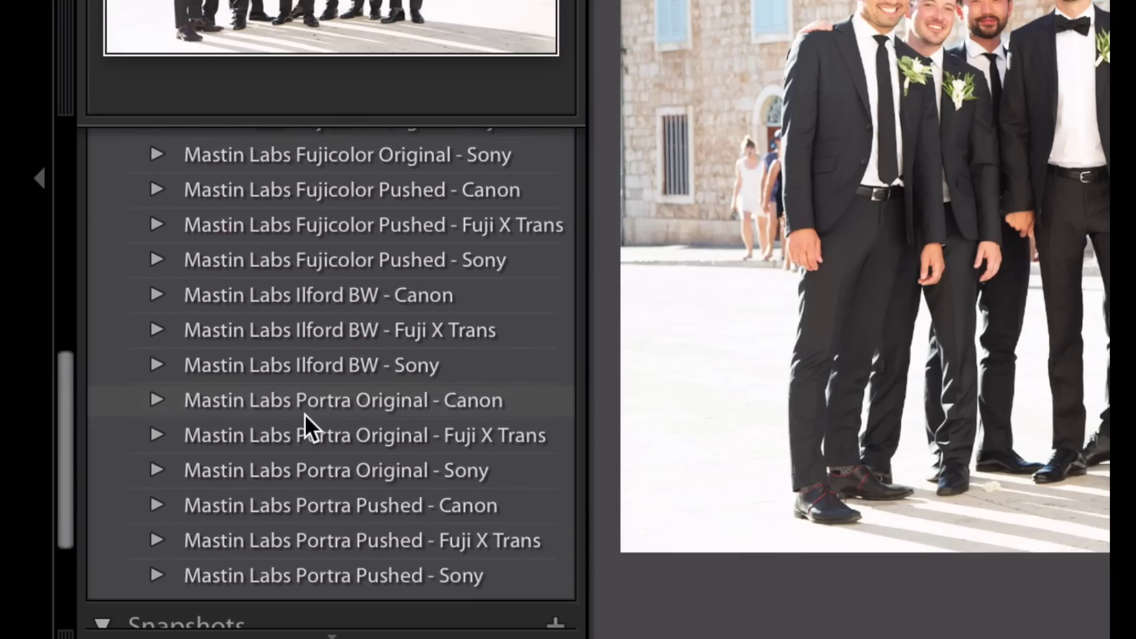
scroll(304, 414, down, 3)
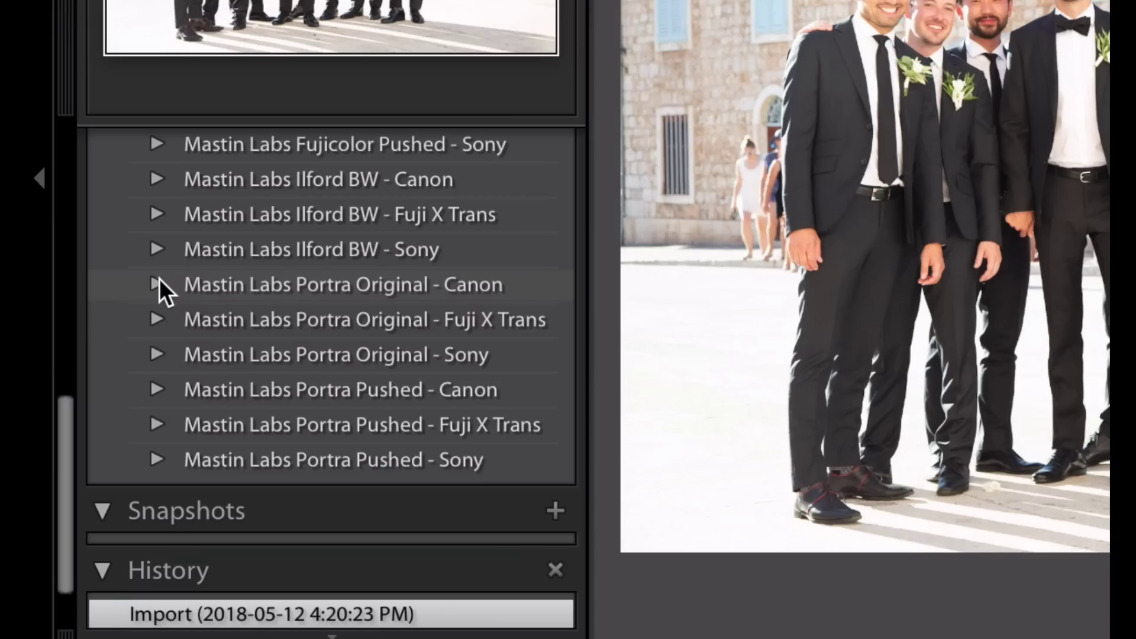
click(157, 285)
scroll(281, 477, down, 4)
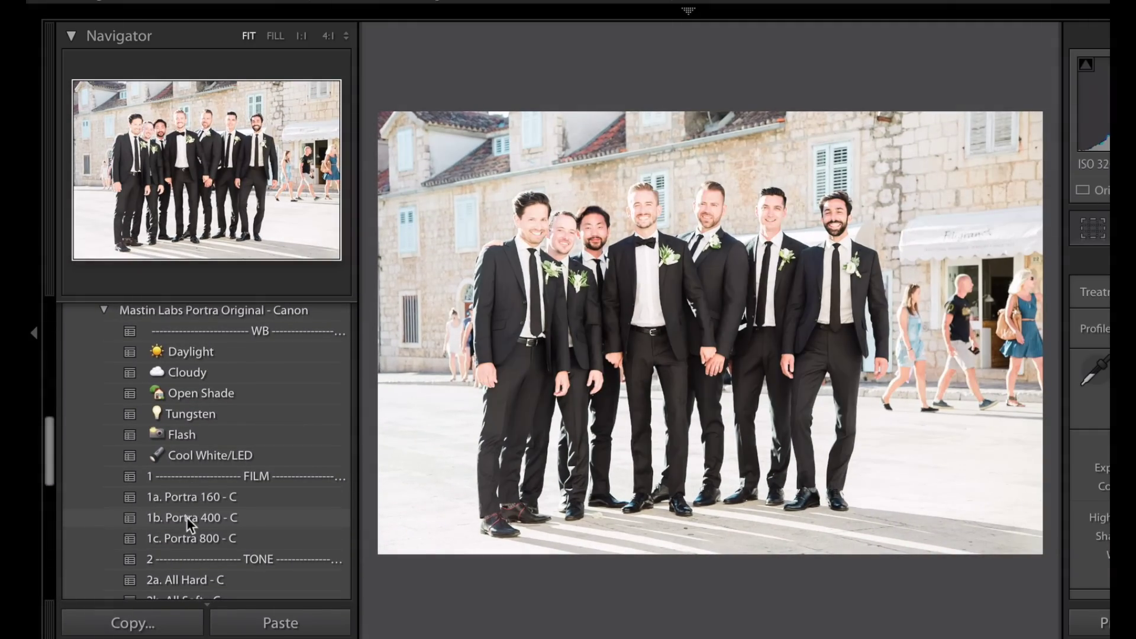
click(194, 498)
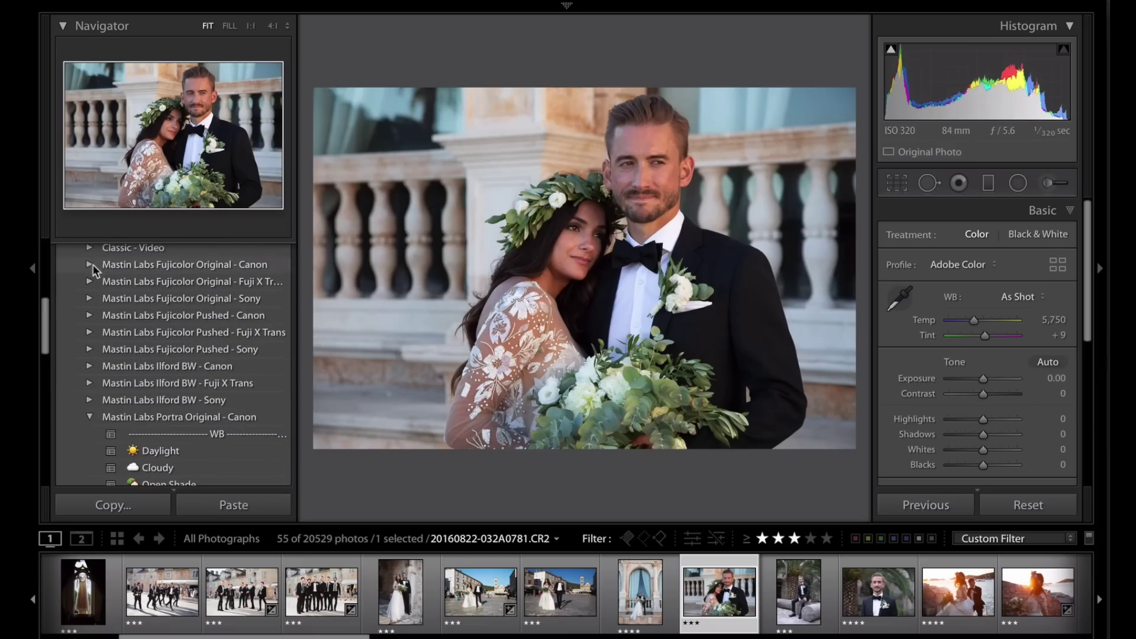
key(i)
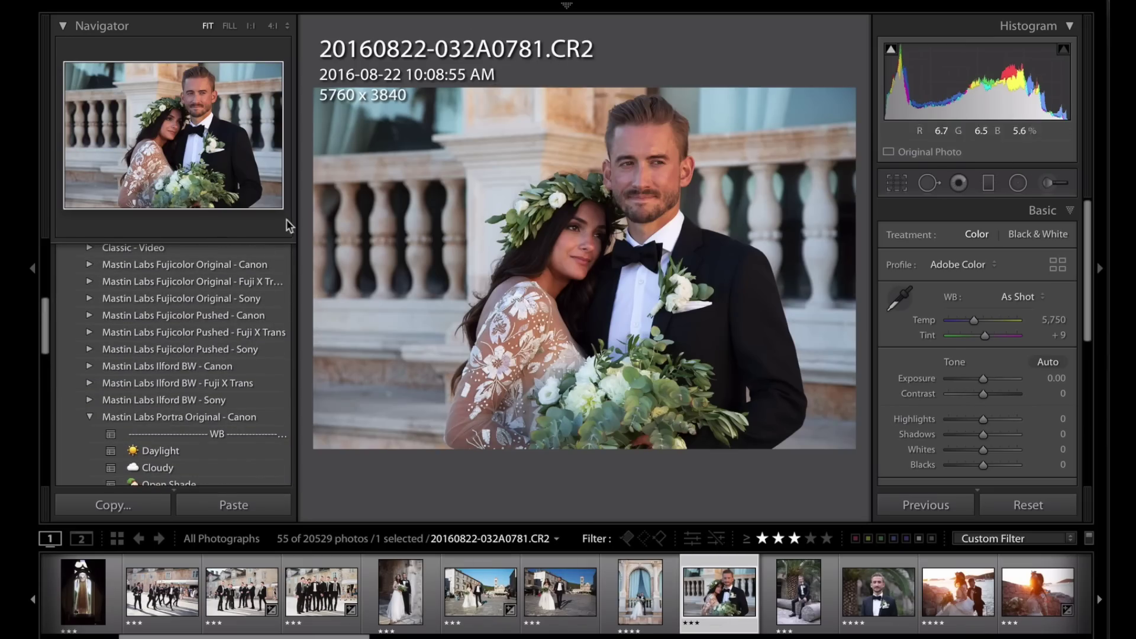
click(90, 264)
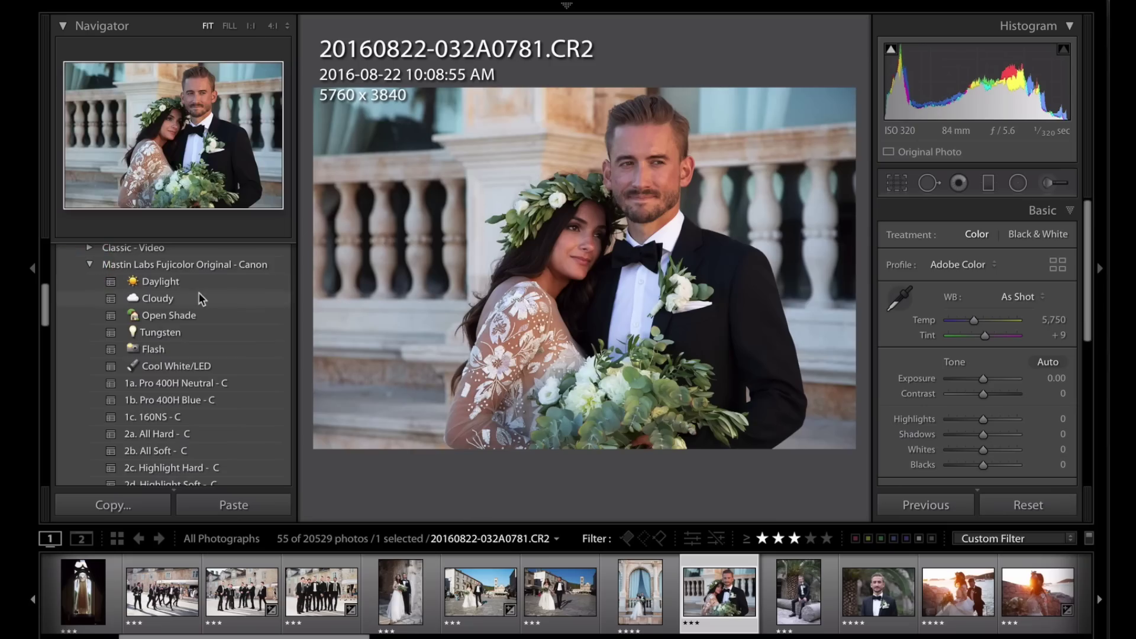
scroll(190, 385, down, 2)
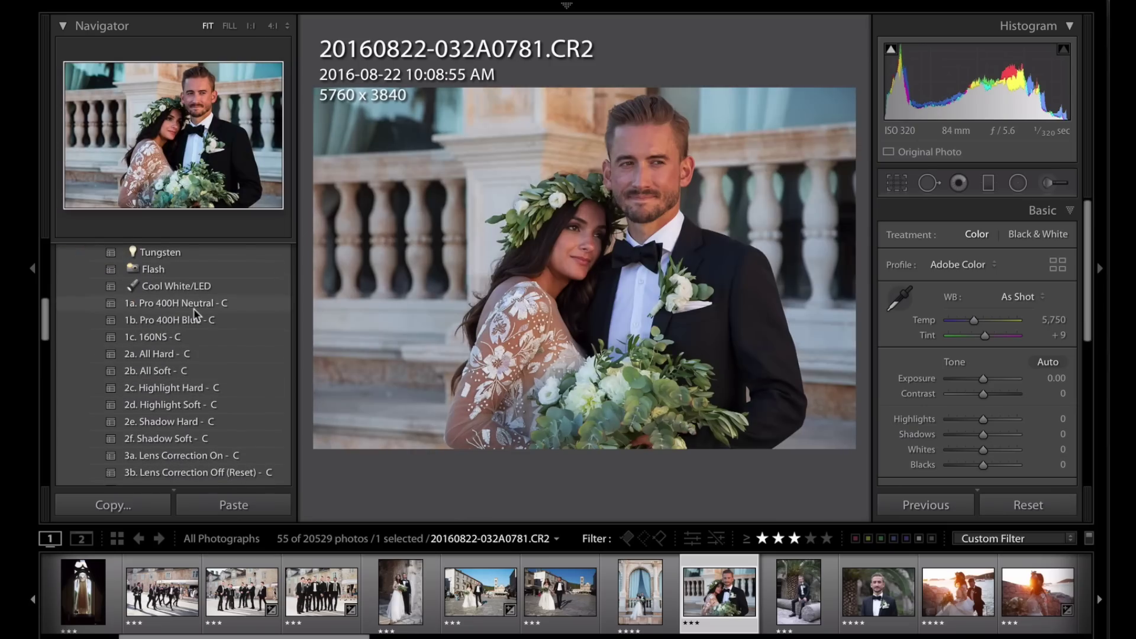
click(193, 305)
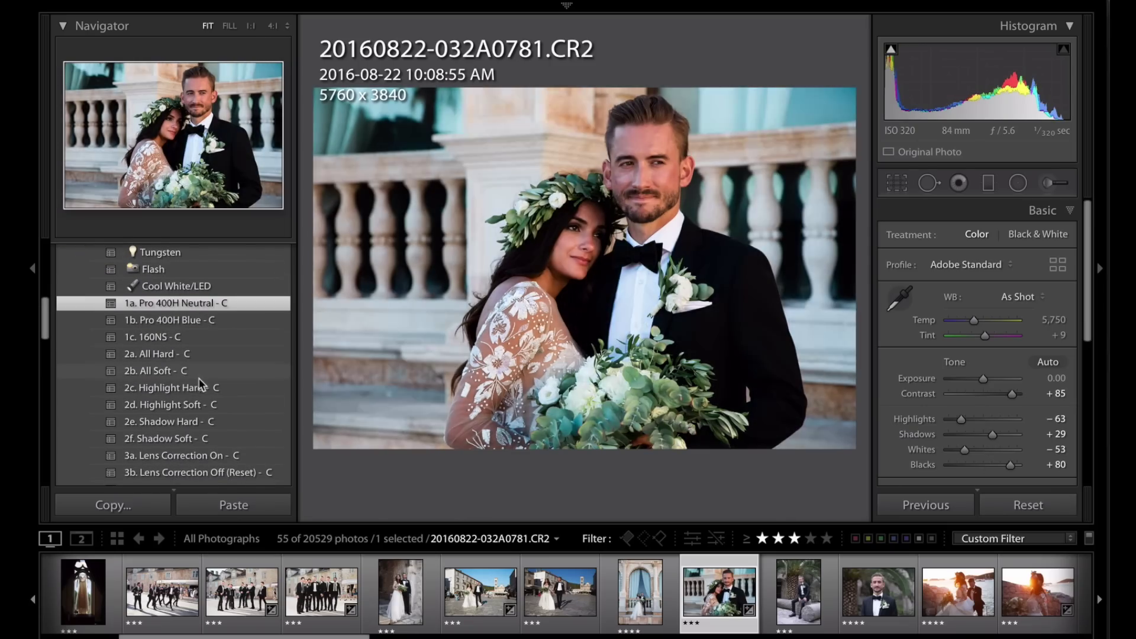
click(199, 377)
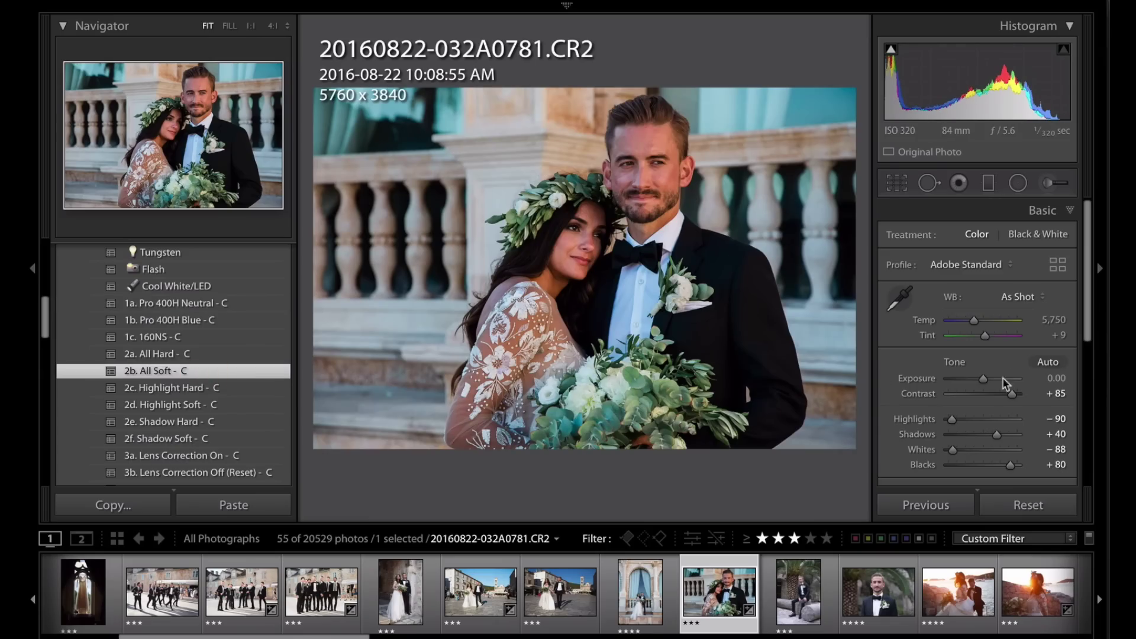
- Raise the exposure of the couple portrait in small increments to at least +0.30
key(Up)
key(Up)
key(Up)
key(Up)
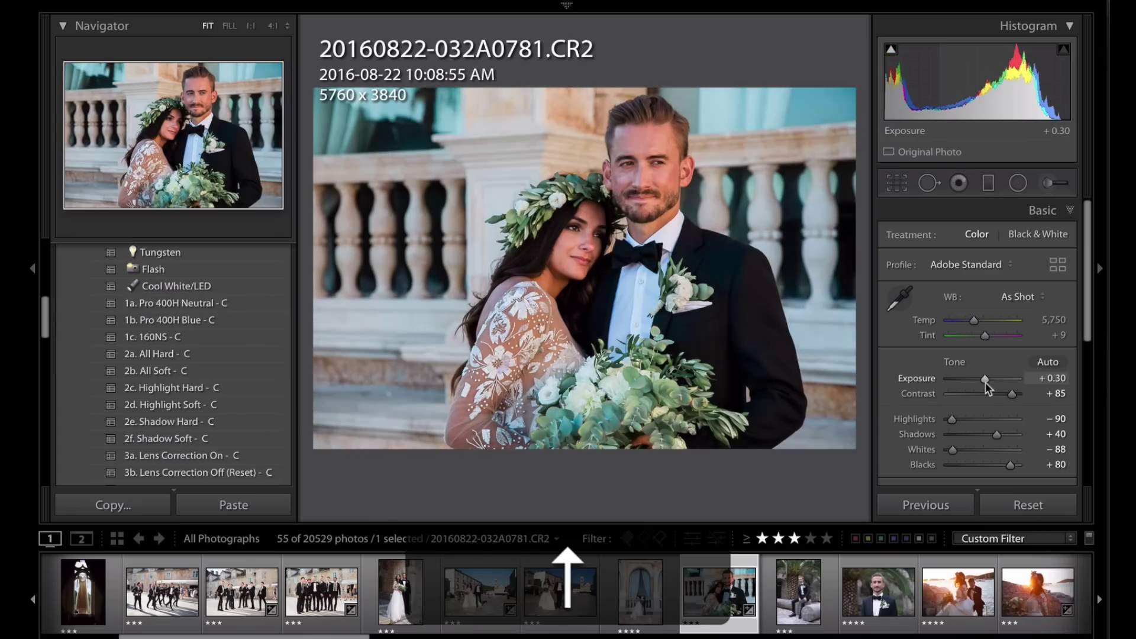
key(Up)
key(Up)
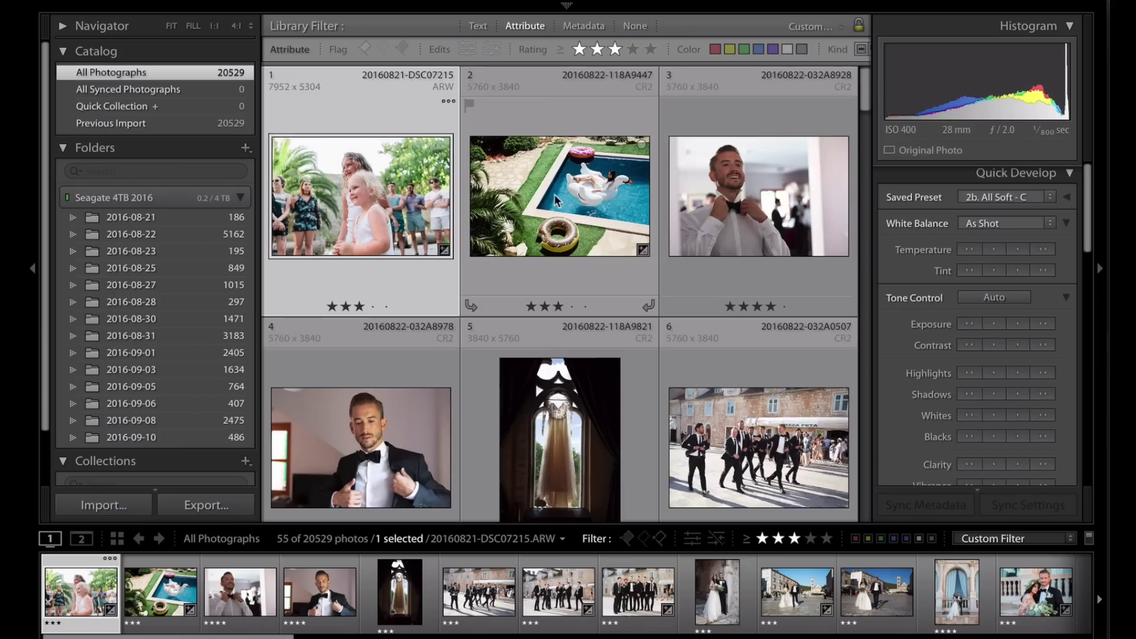
scroll(557, 201, down, 1)
click(568, 193)
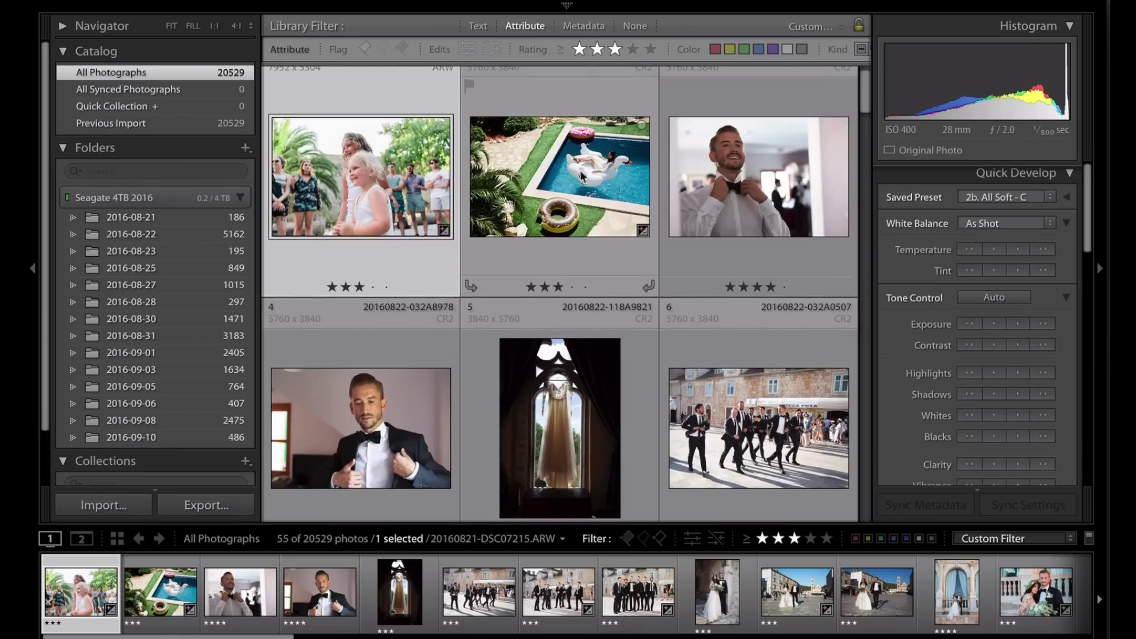
scroll(574, 190, up, 1)
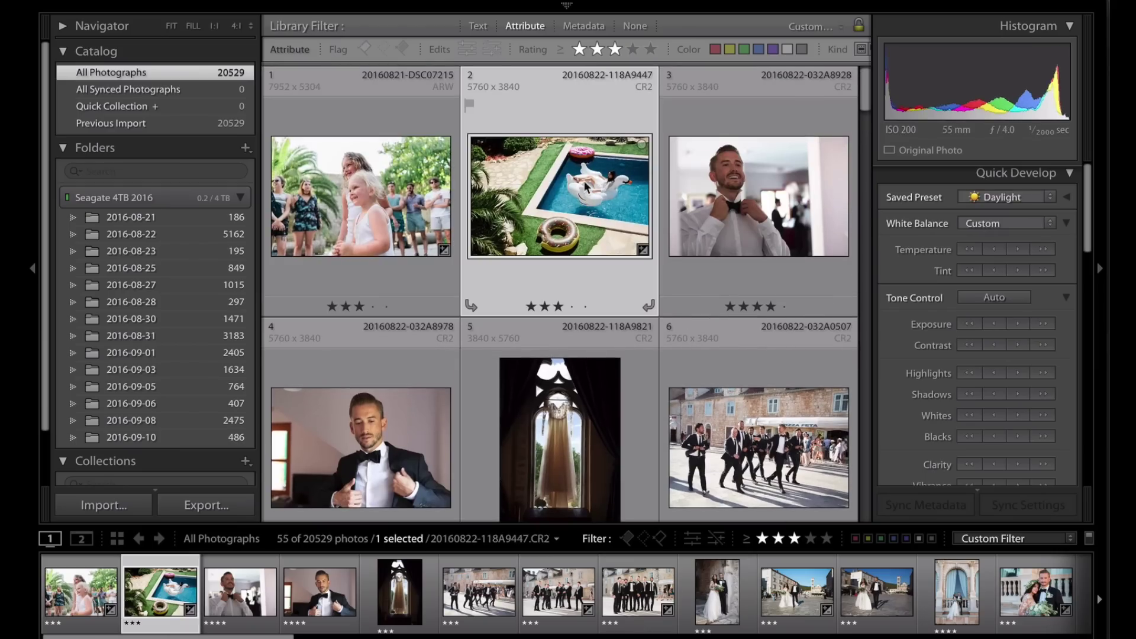
key(d)
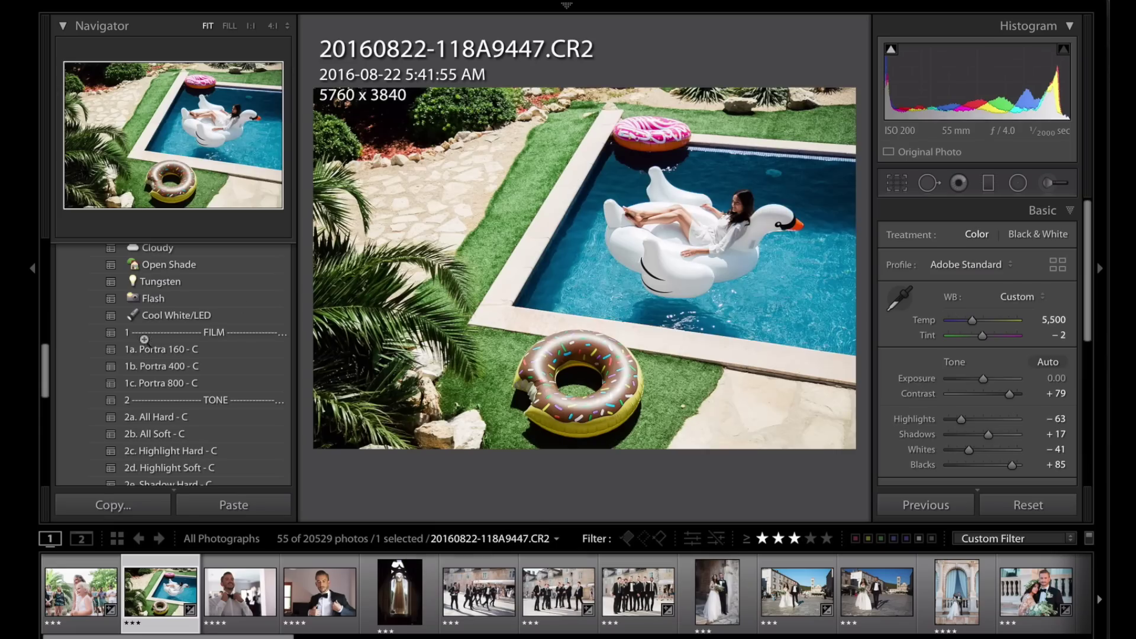
click(180, 367)
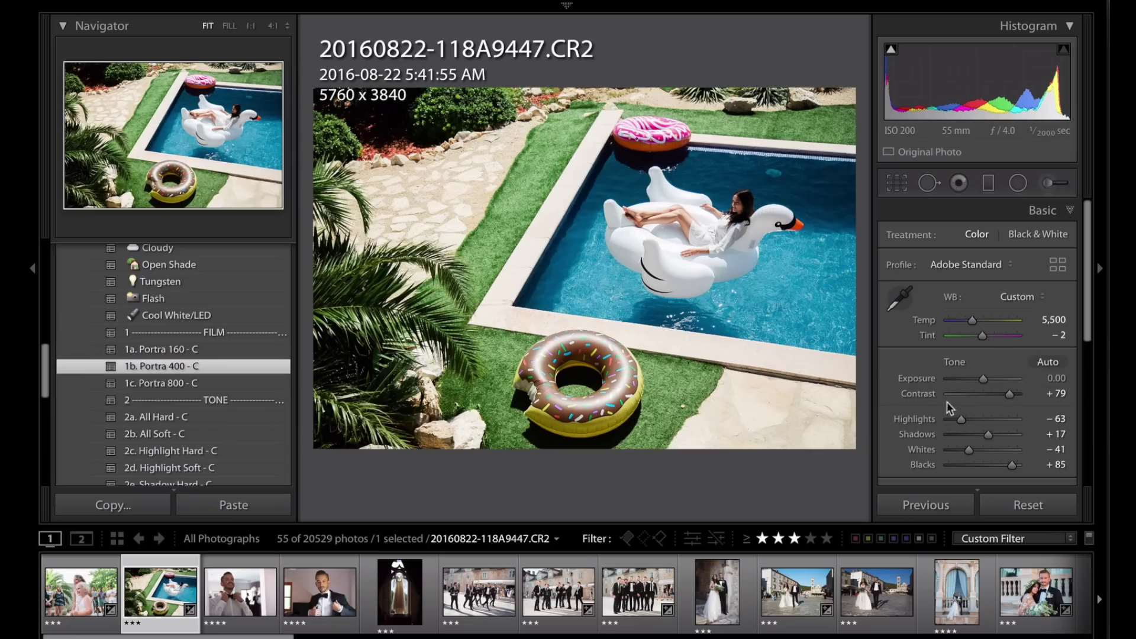
- Select all the filtered photos in the grid with the pool photo as source and open the Synchronize Settings options
key(g)
scroll(660, 232, down, 3)
scroll(660, 232, up, 3)
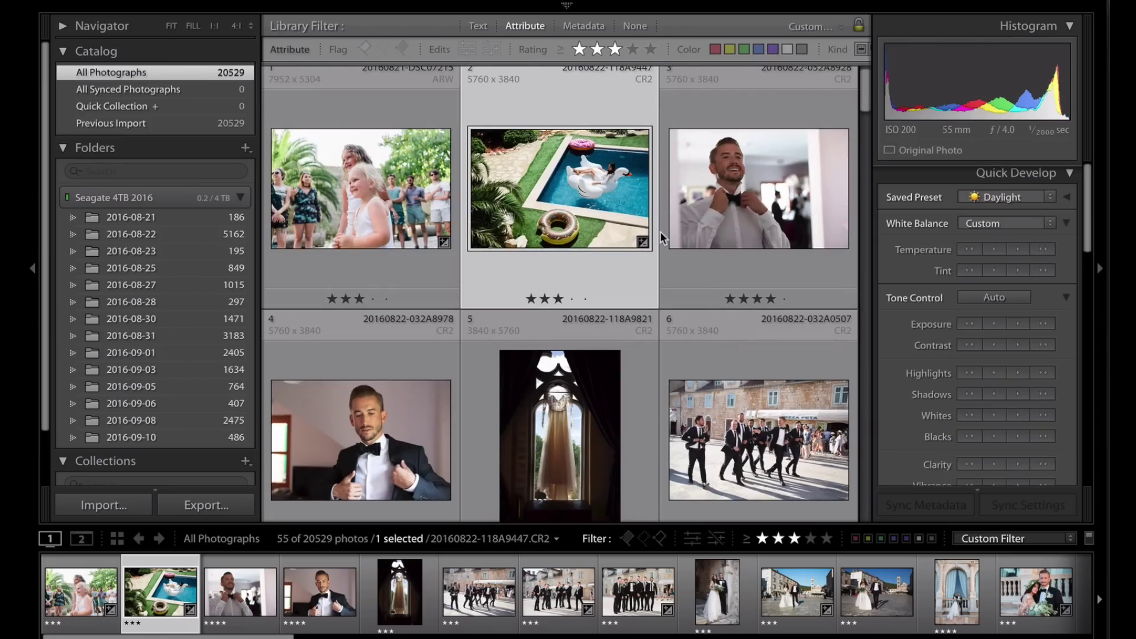
key(super+a)
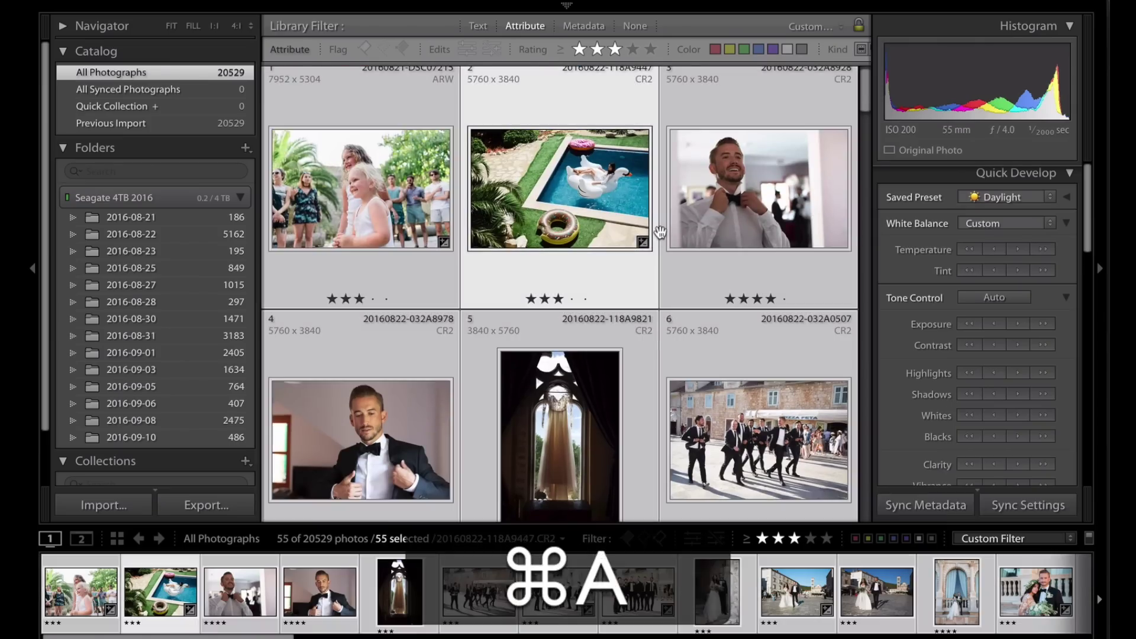
click(1007, 506)
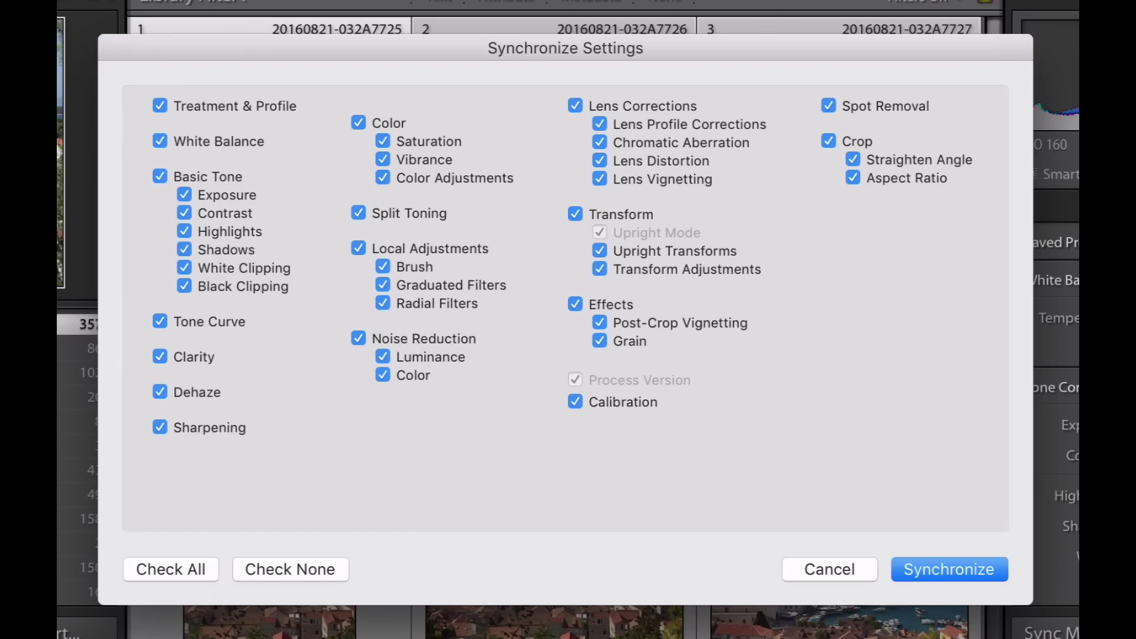
- Synchronize the develop settings across the selection, excluding White Balance, Exposure, Local Adjustments, Noise Reduction, Lens Corrections, Transform, Spot Removal and Crop
click(158, 141)
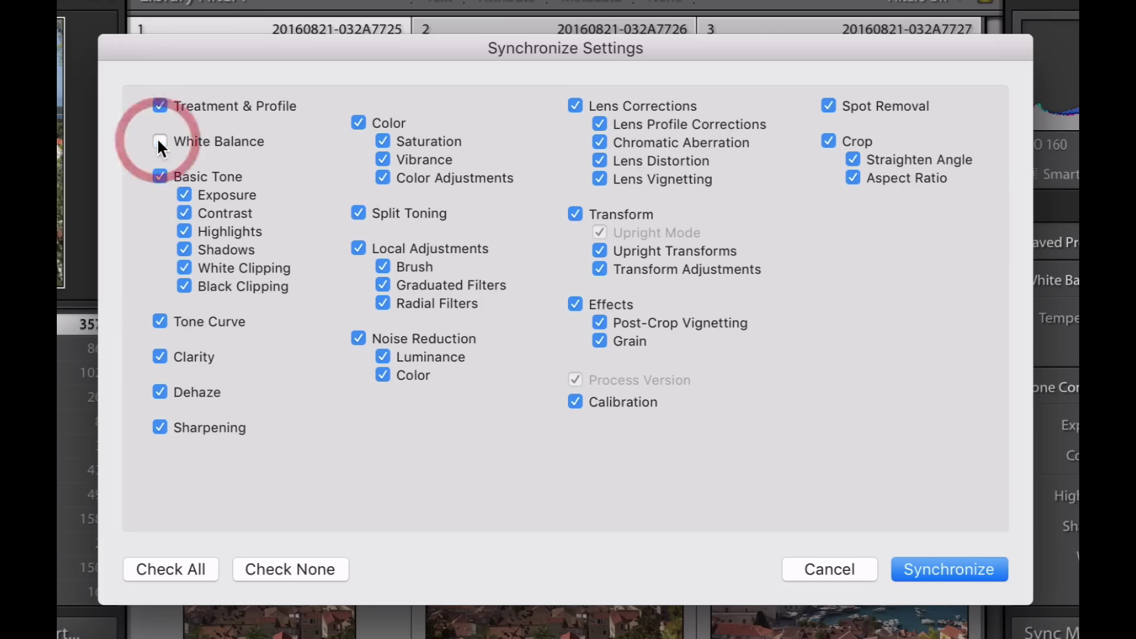
click(184, 195)
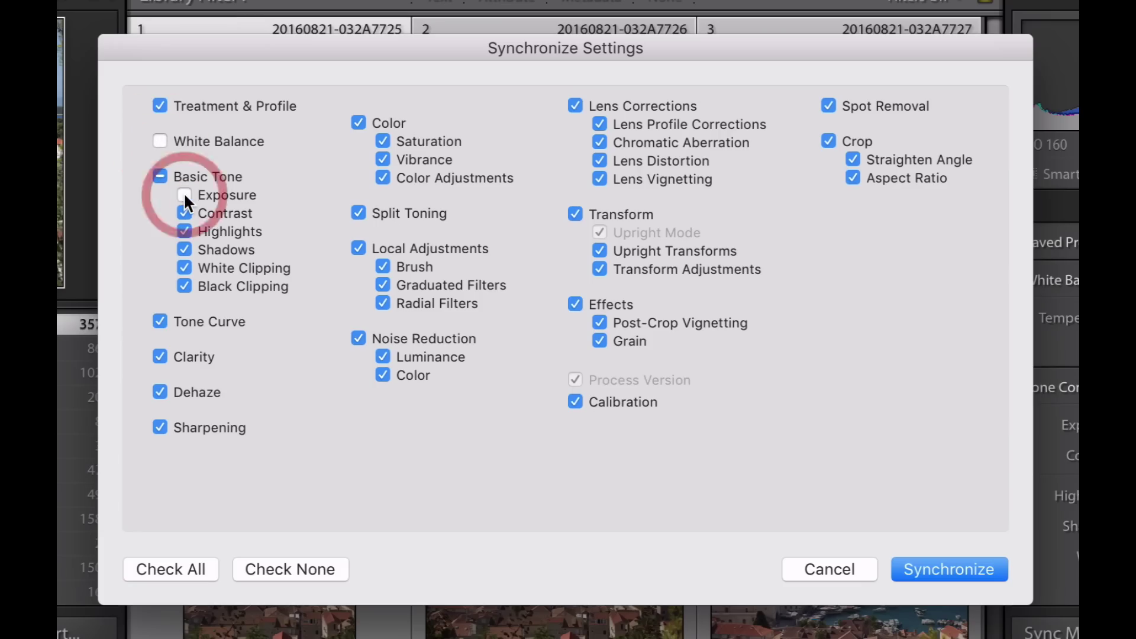
click(359, 248)
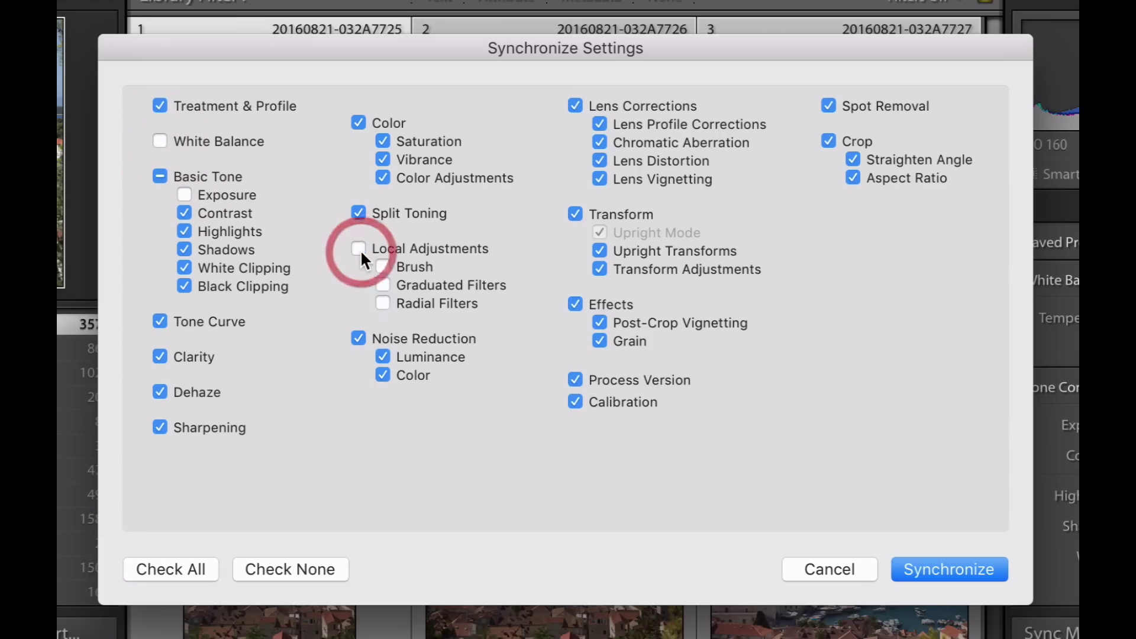
click(574, 104)
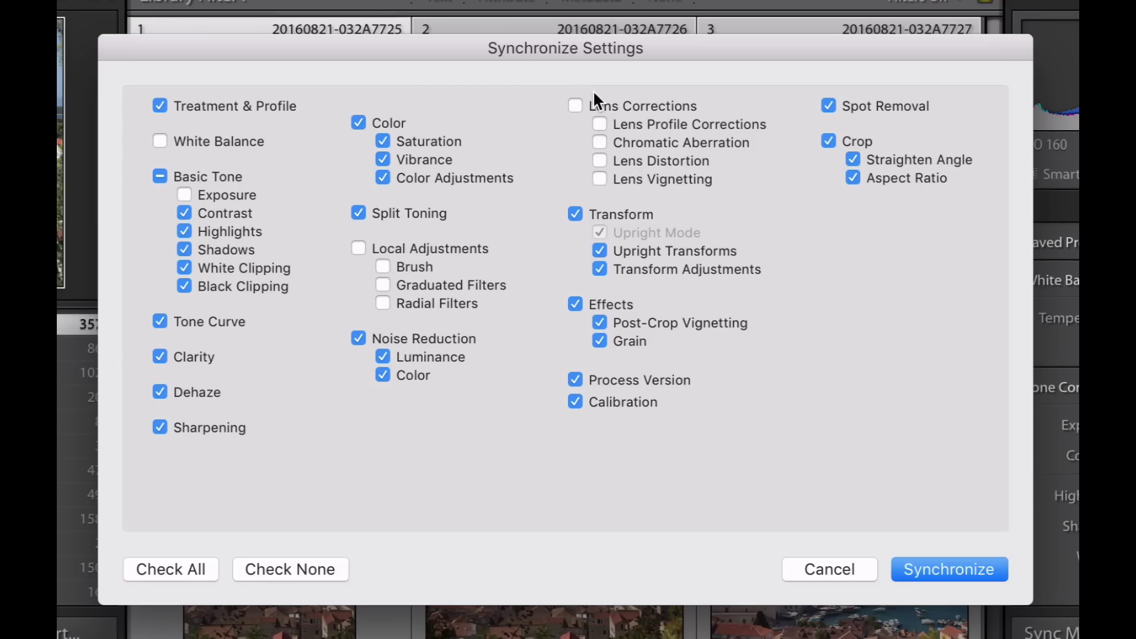
click(572, 214)
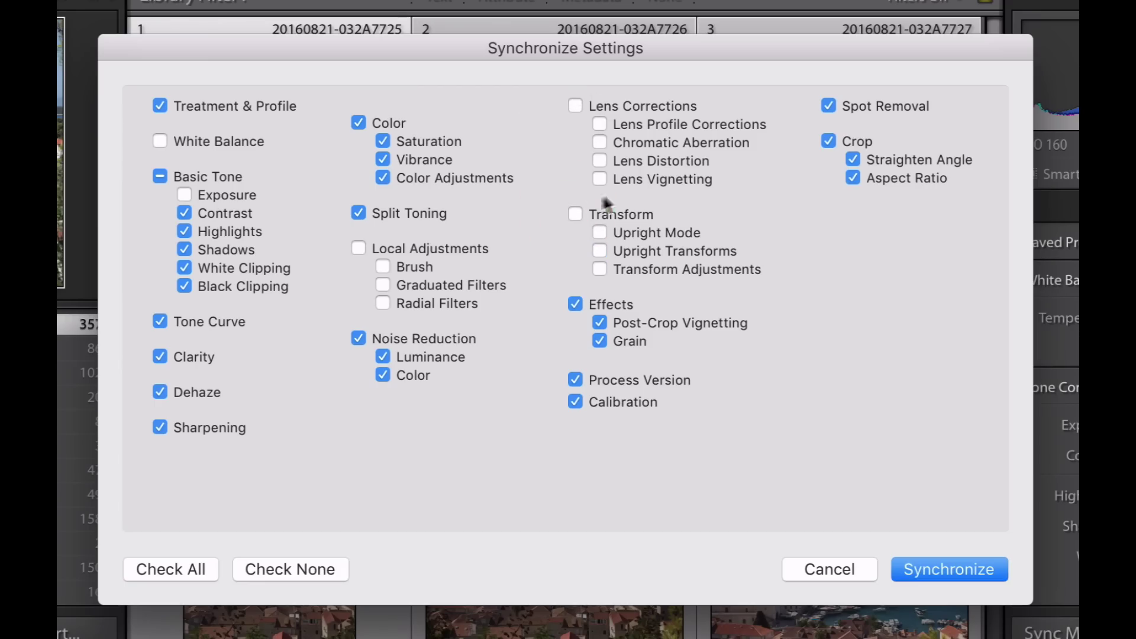
click(828, 141)
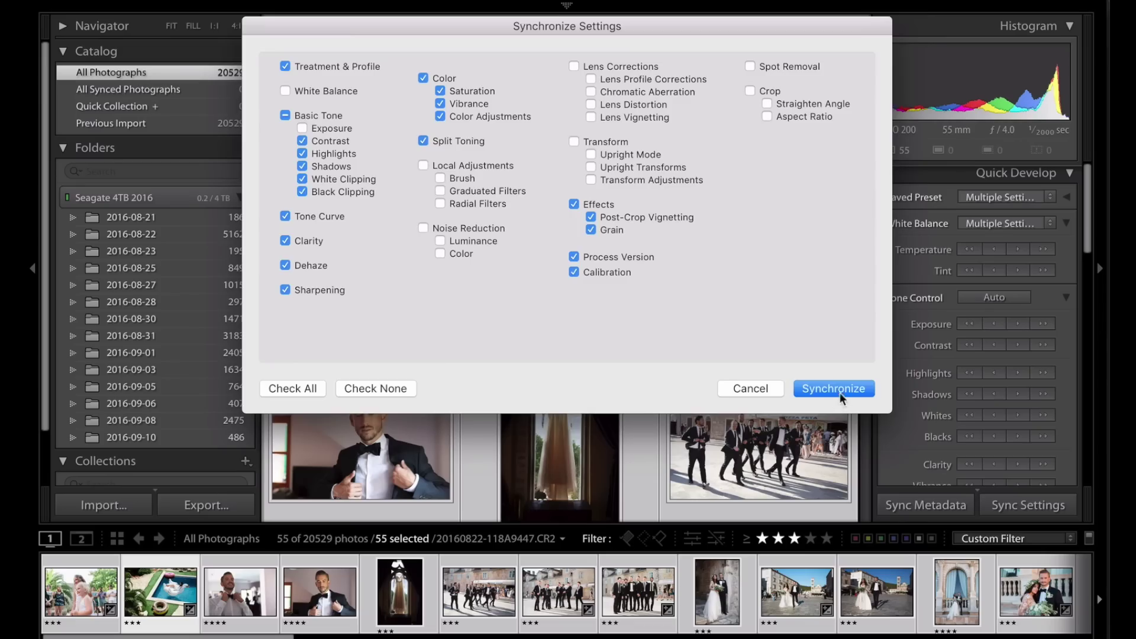
click(840, 392)
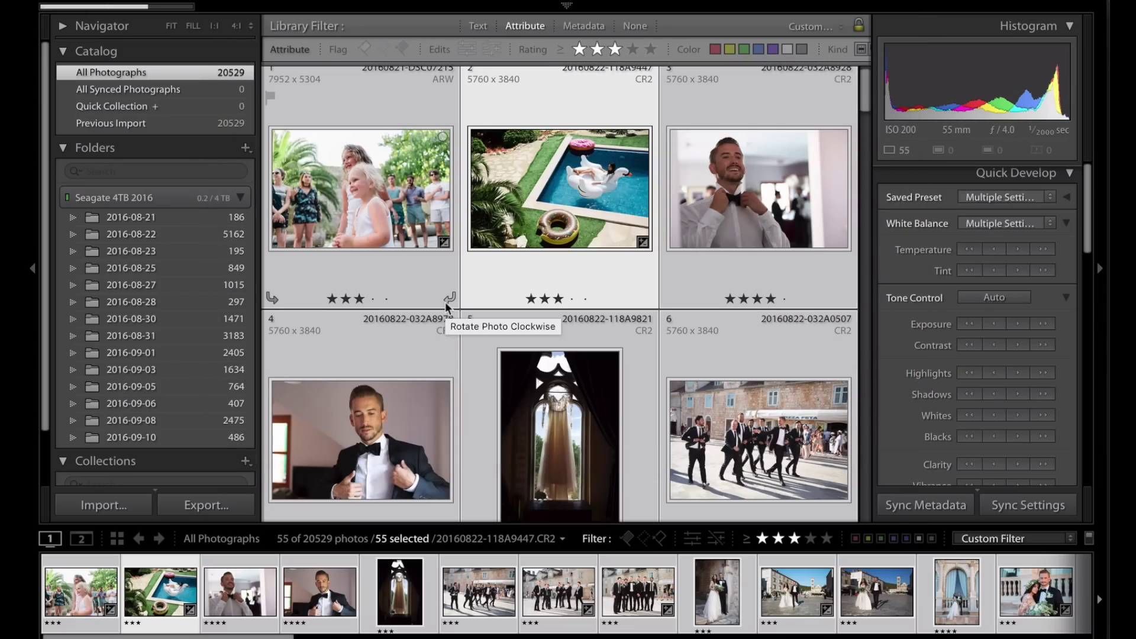
- Clear the multiple selection and open the seated groom photo 20160822-DSC08063.ARW for developing
click(549, 247)
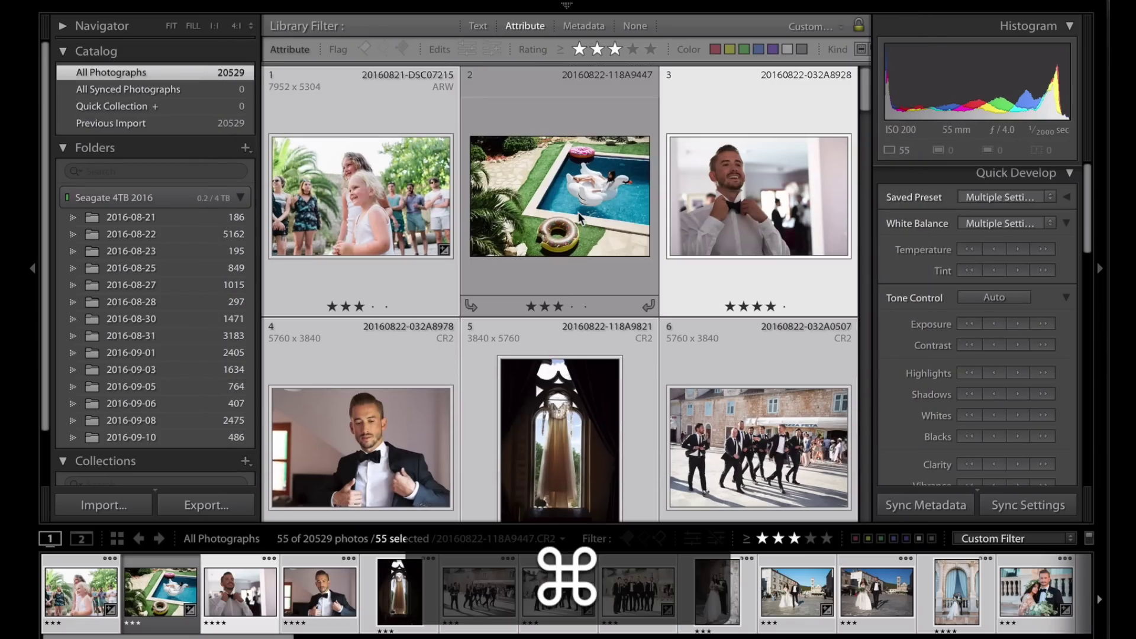
click(491, 365)
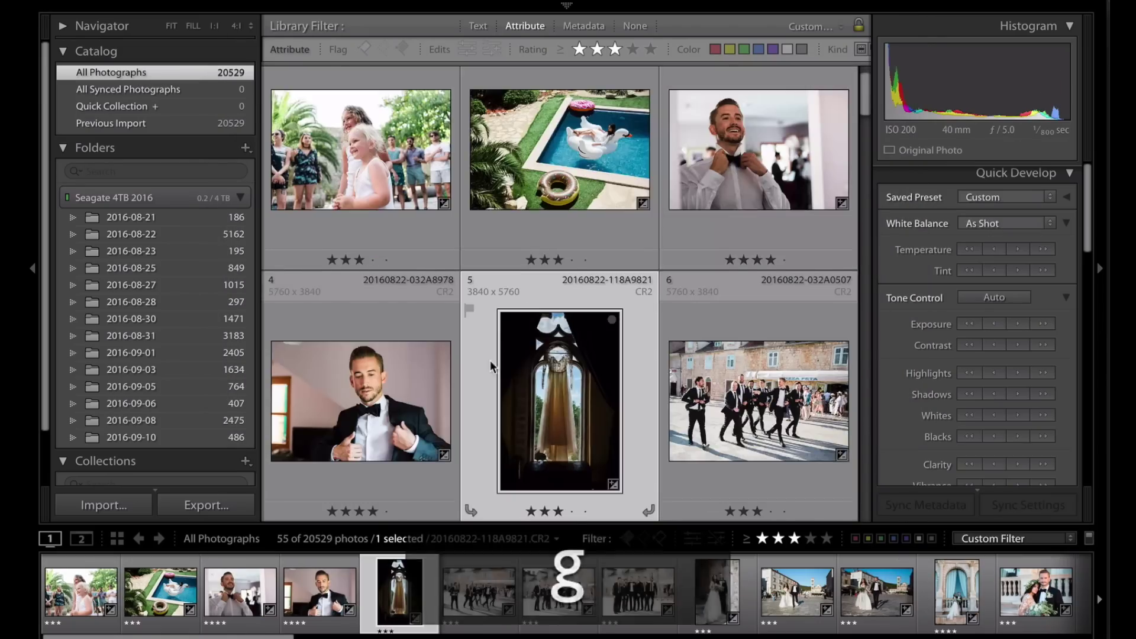
scroll(490, 366, down, 6)
scroll(490, 365, down, 3)
scroll(490, 365, up, 4)
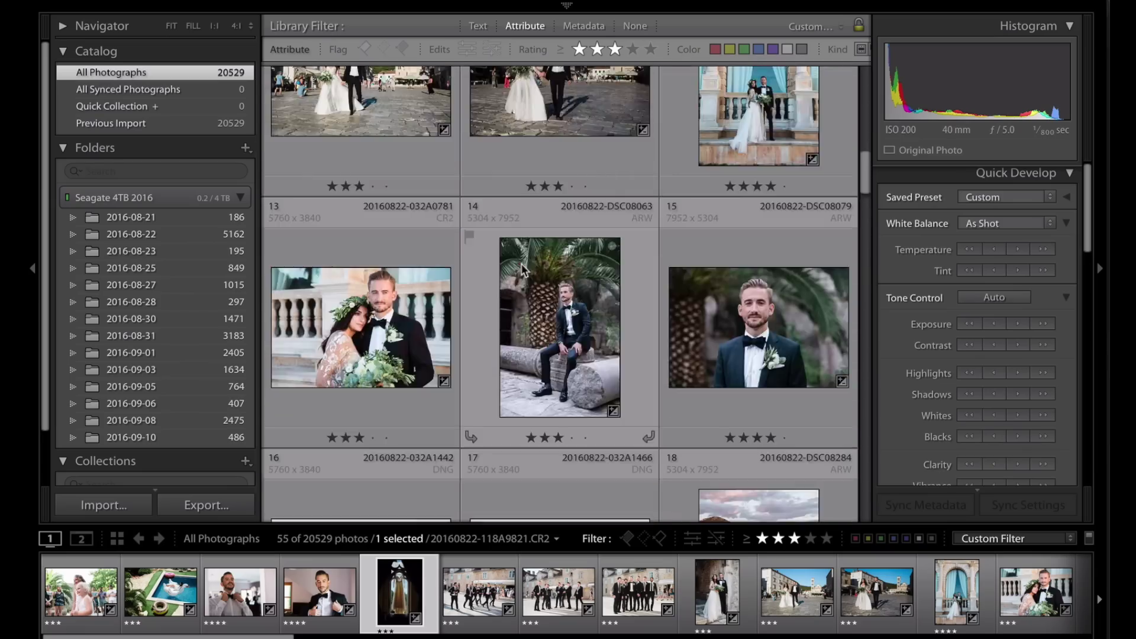
double_click(523, 268)
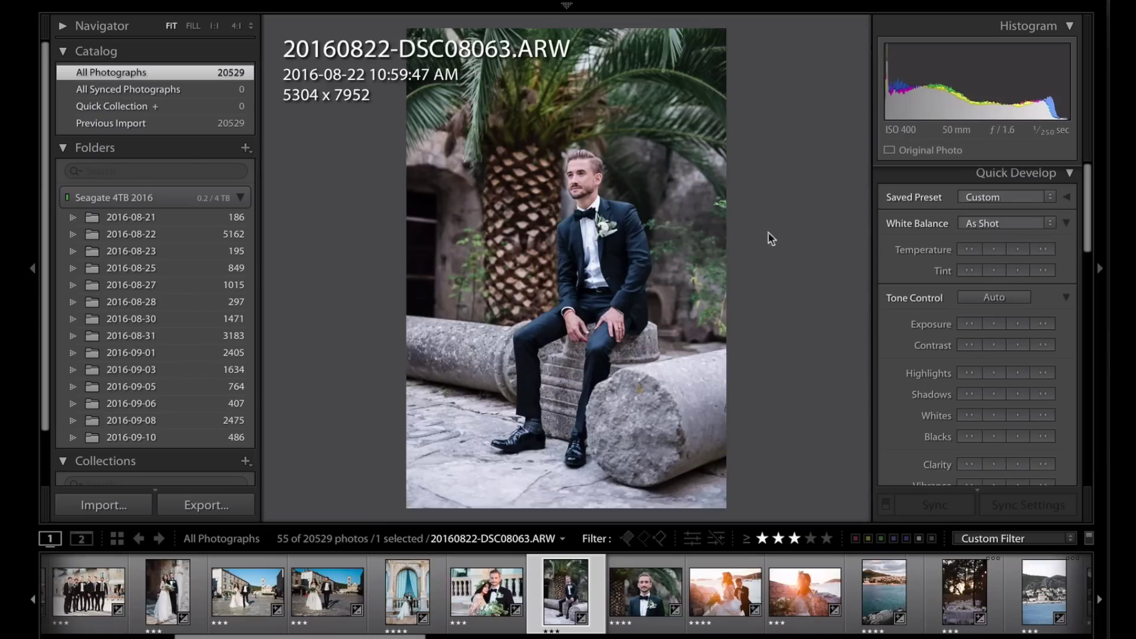
key(d)
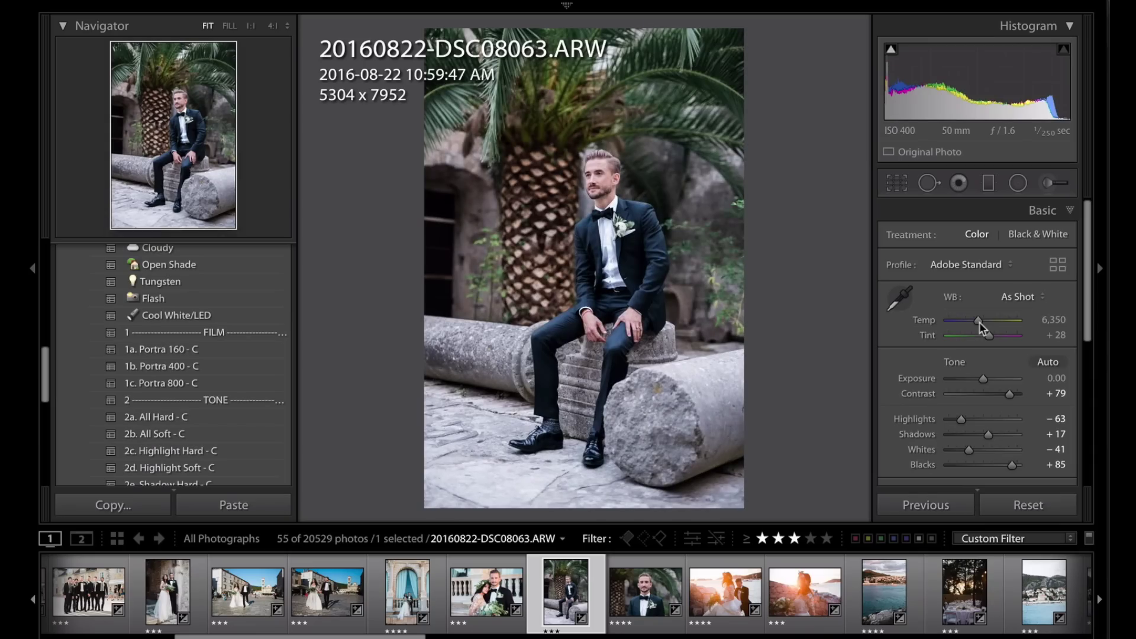
- Warm the seated groom photo to a Temp of 8,400 and compare it with the Before view
key(Up)
click(1051, 320)
key(Up)
key(backslash)
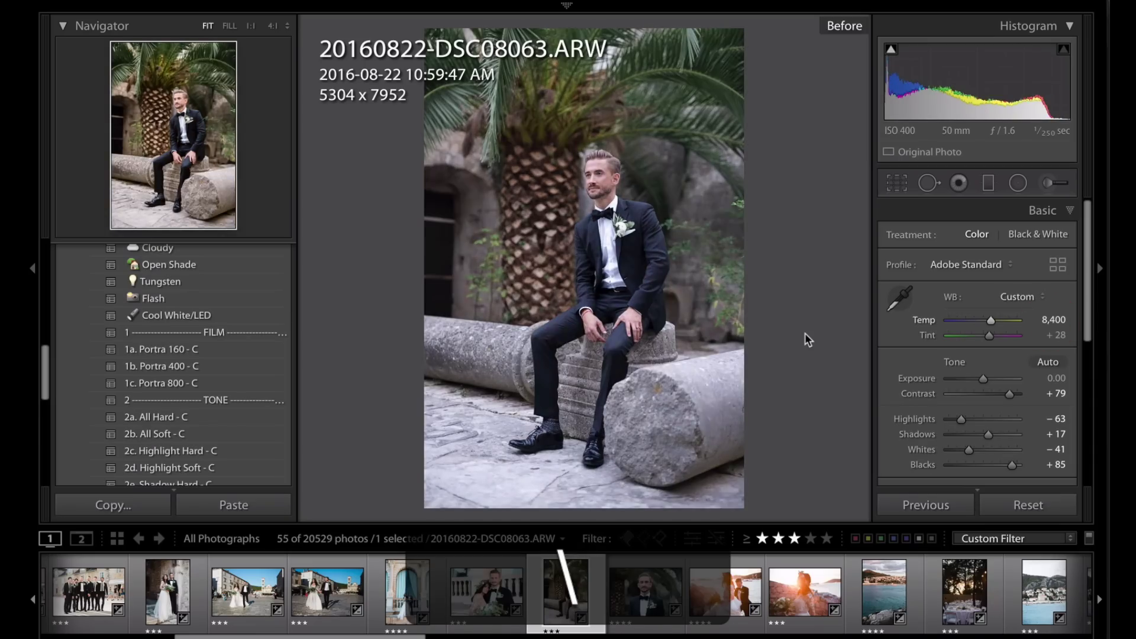
- Open 20160821-DSC07215.ARW from the grid in the single-photo view and warm its temperature by a small step
key(g)
scroll(532, 267, up, 5)
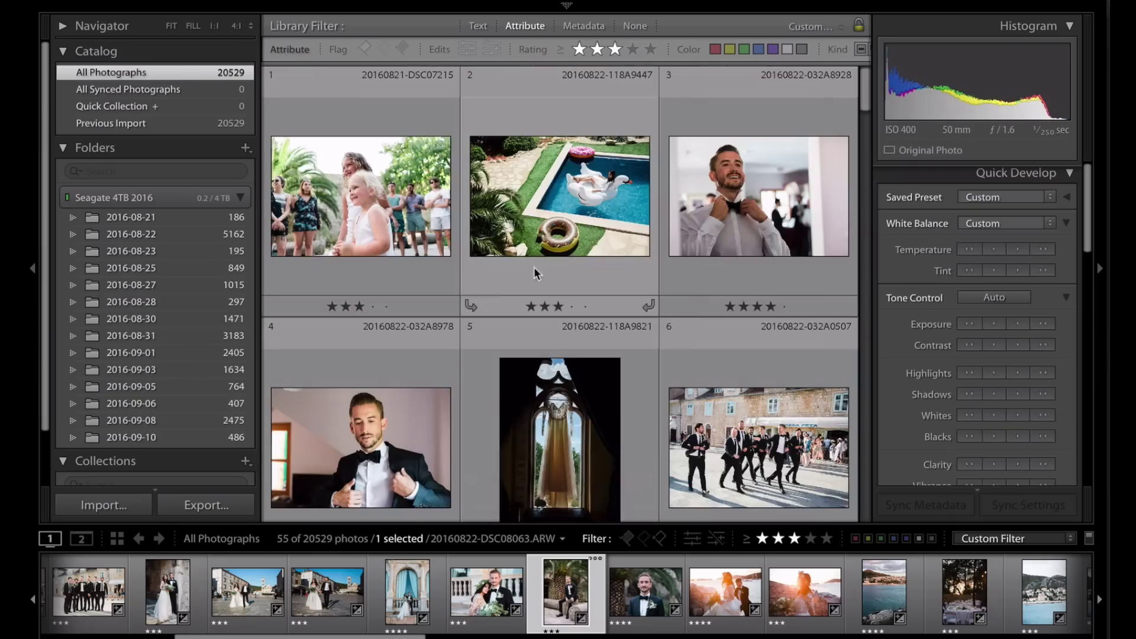
double_click(426, 204)
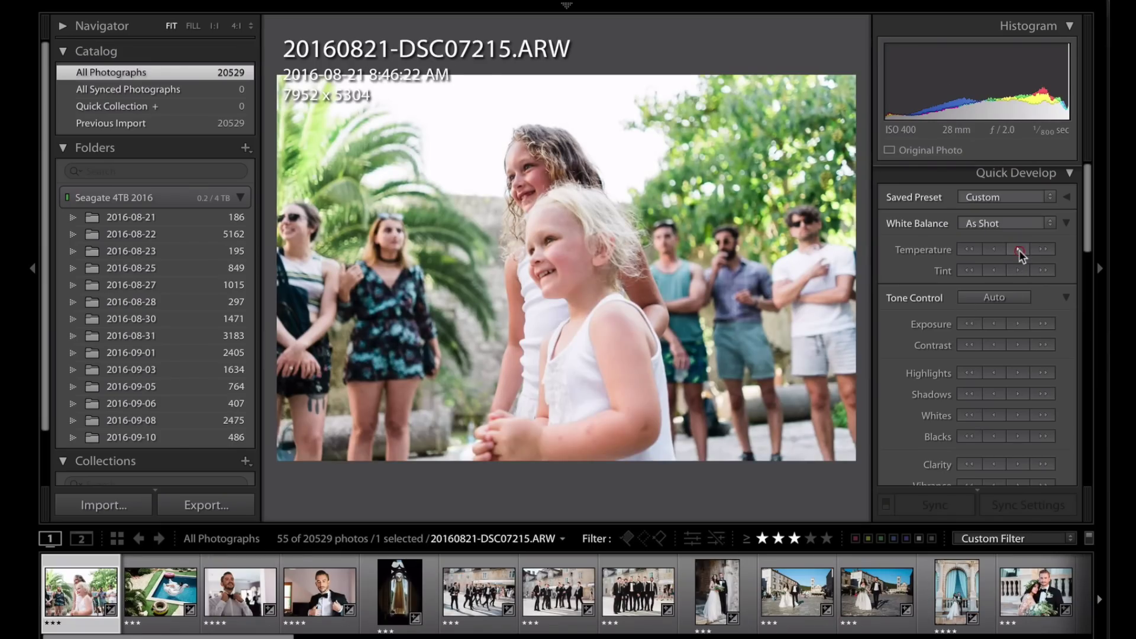
key(Right)
key(Right)
key(Right)
key(Right)
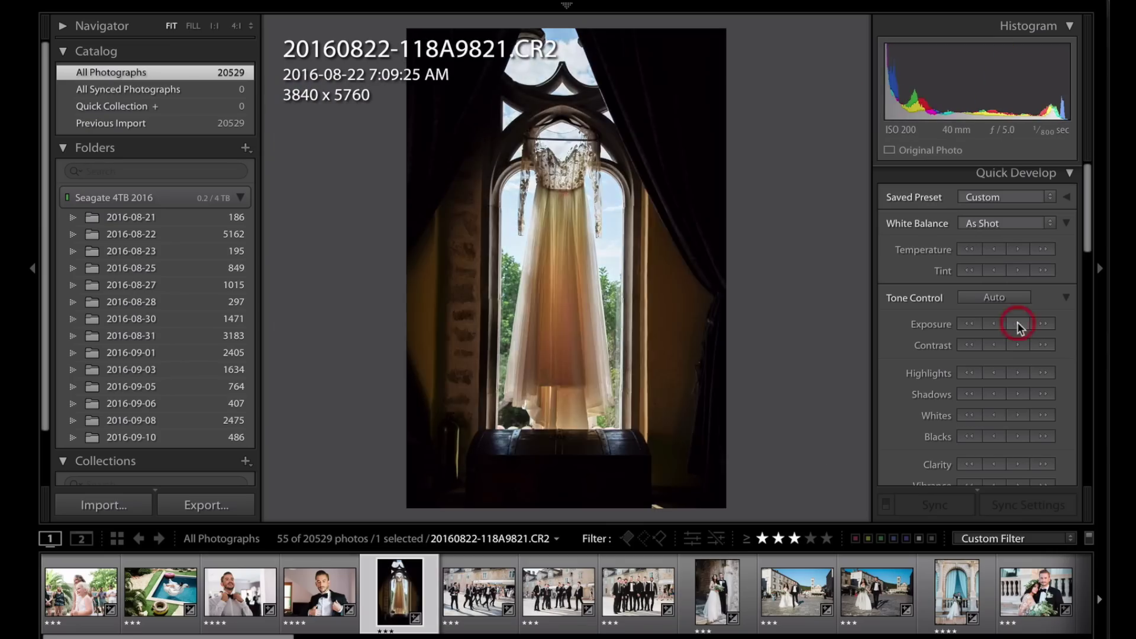
key(Right)
click(995, 325)
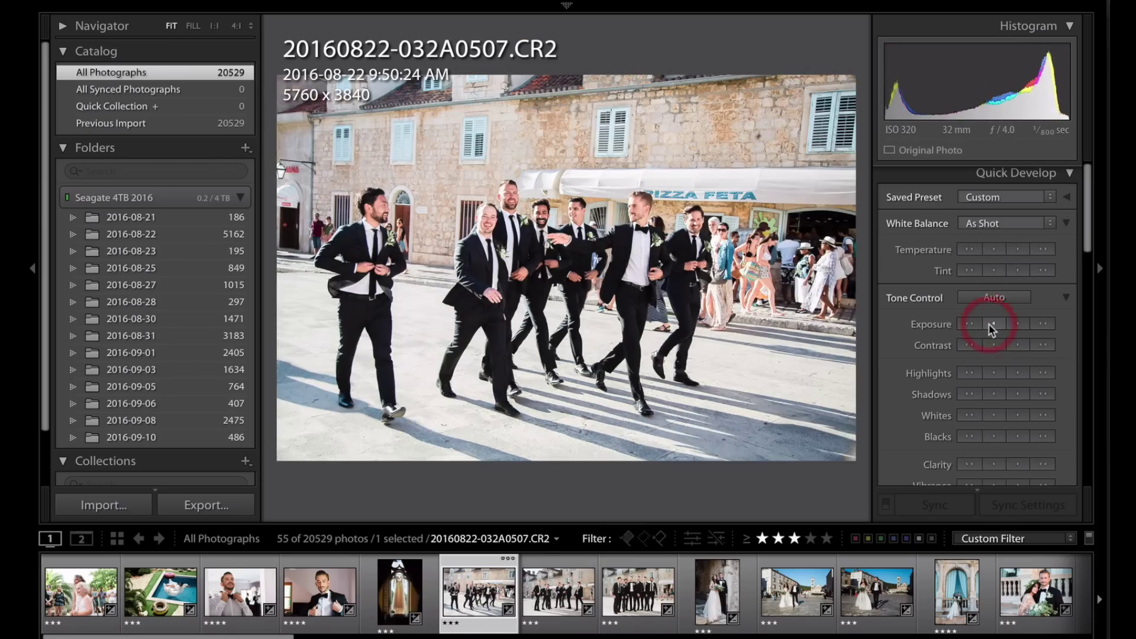
- Advance past the groomsmen photos to the vertical couple photo and warm its temperature by a small step
key(Right)
key(Right)
key(Right)
click(1018, 250)
key(Right)
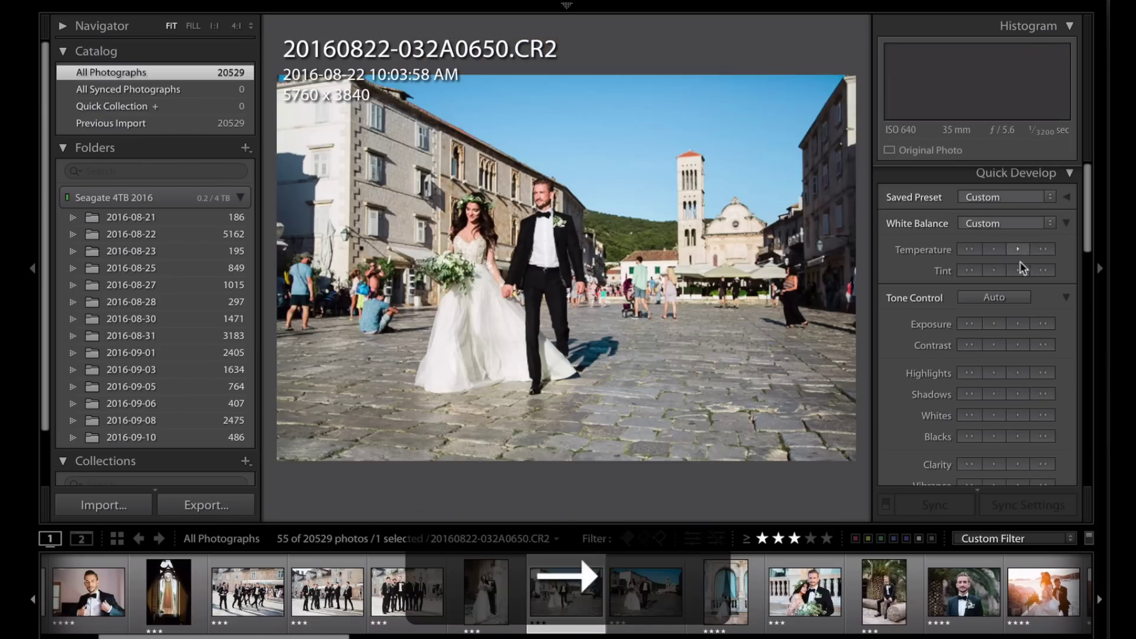
click(1018, 320)
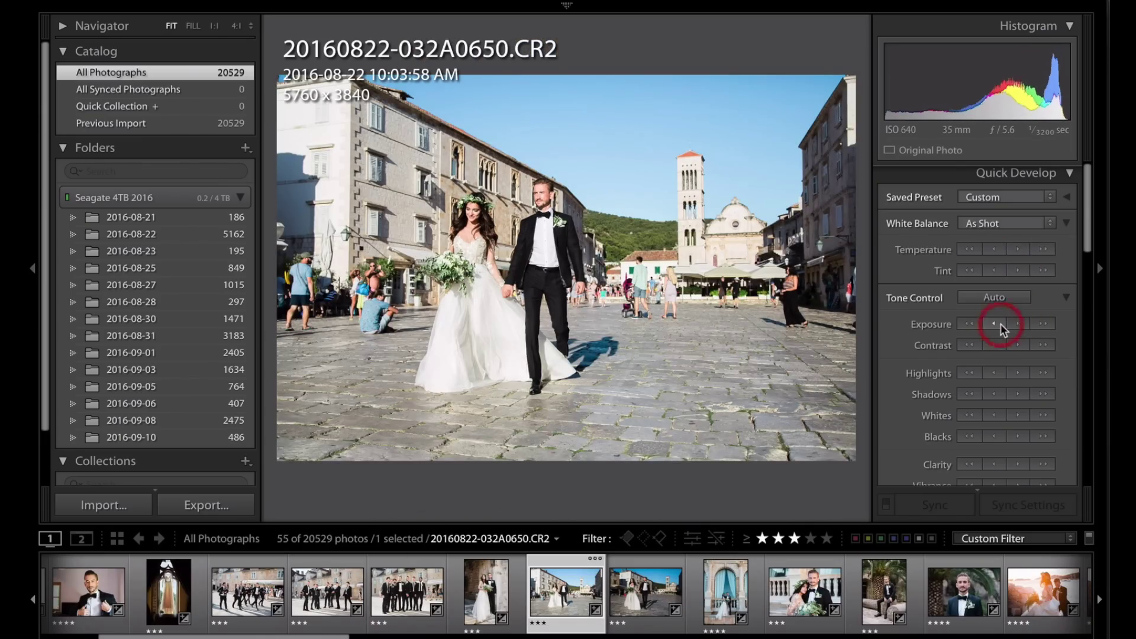
key(Right)
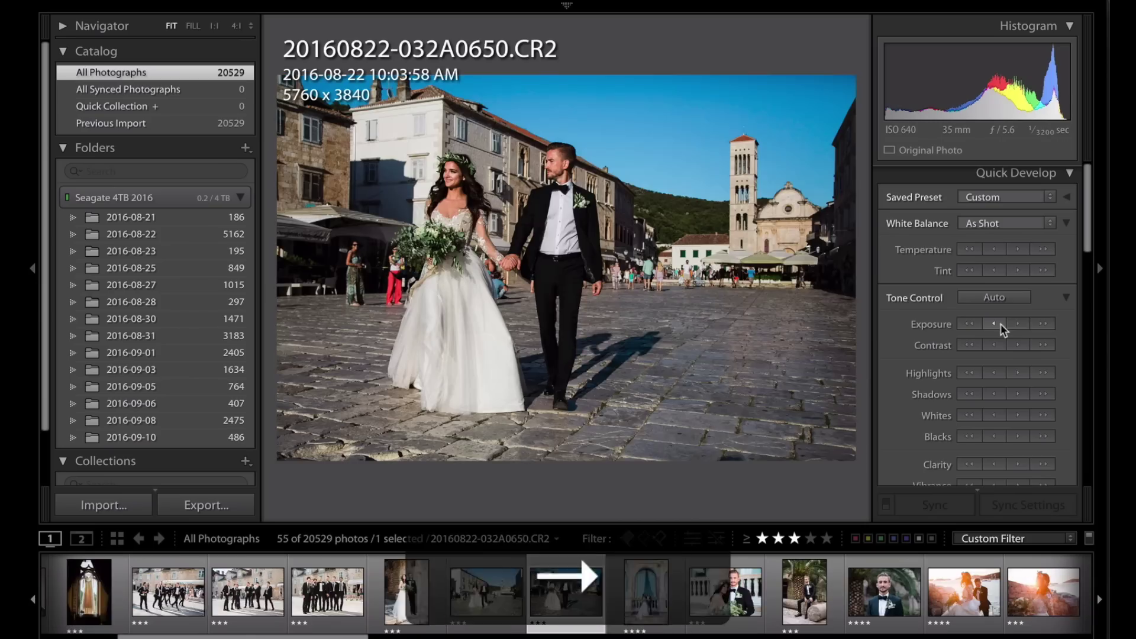
click(1013, 323)
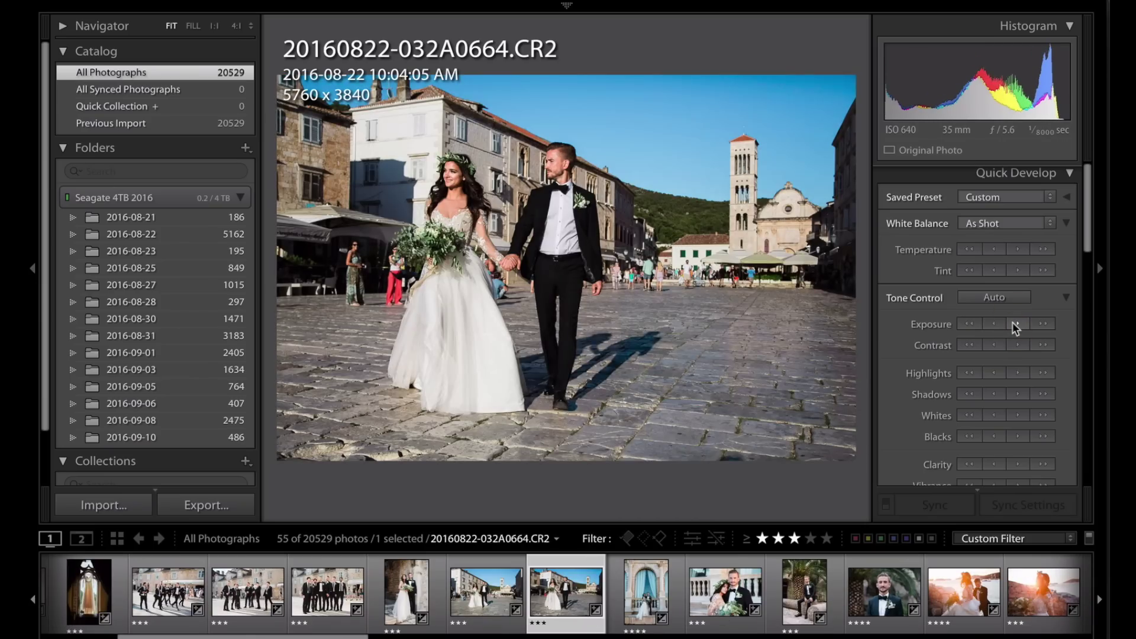
key(Right)
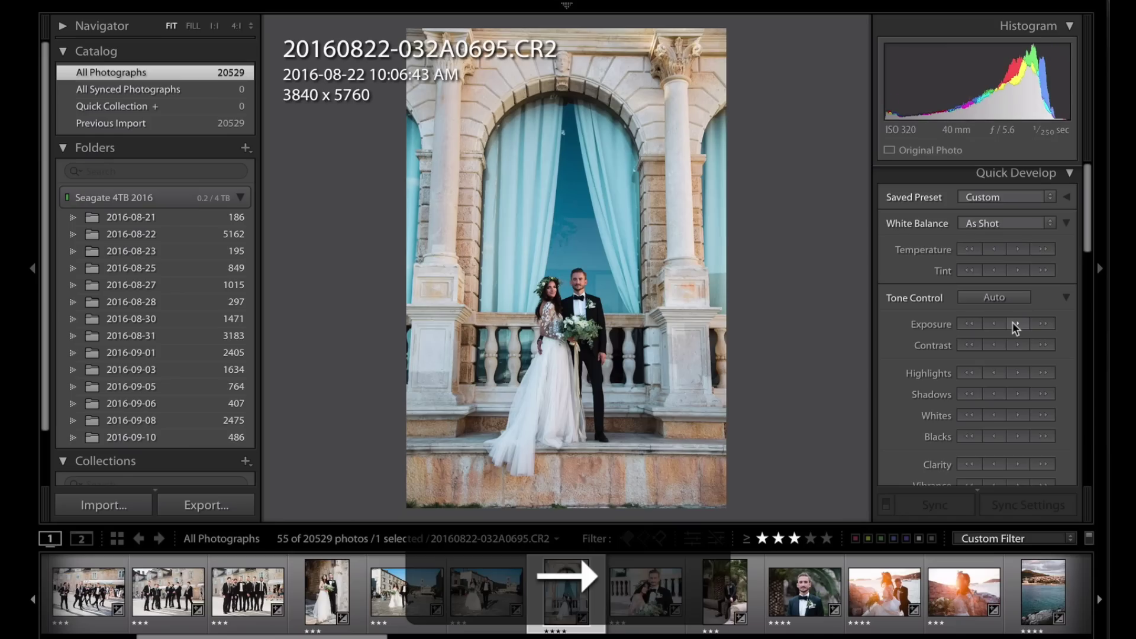
click(1020, 248)
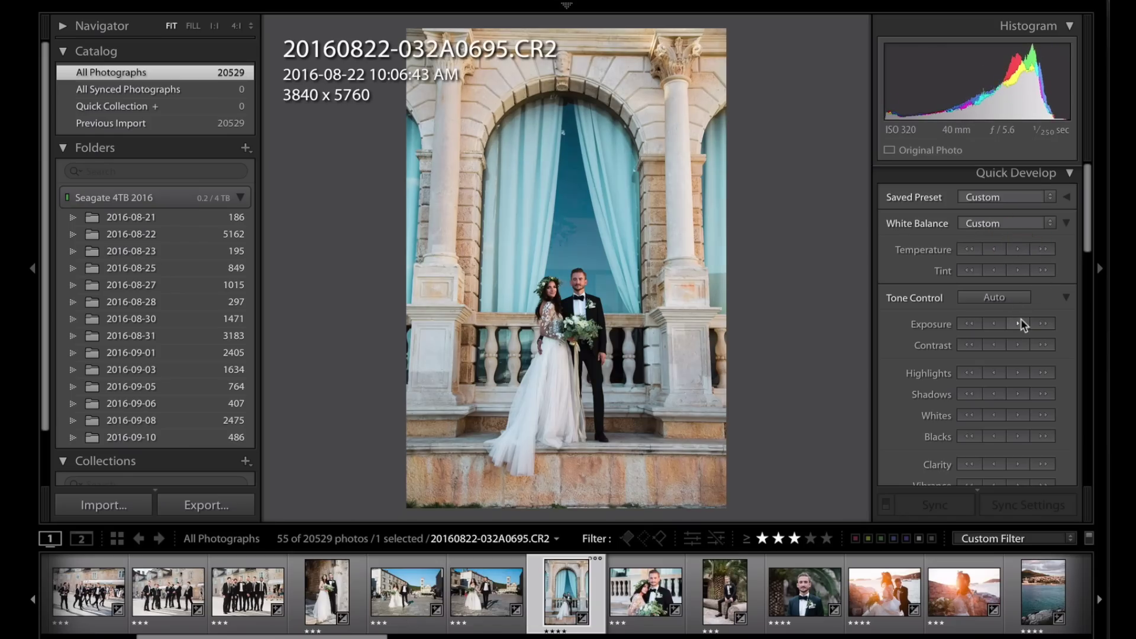
click(1021, 322)
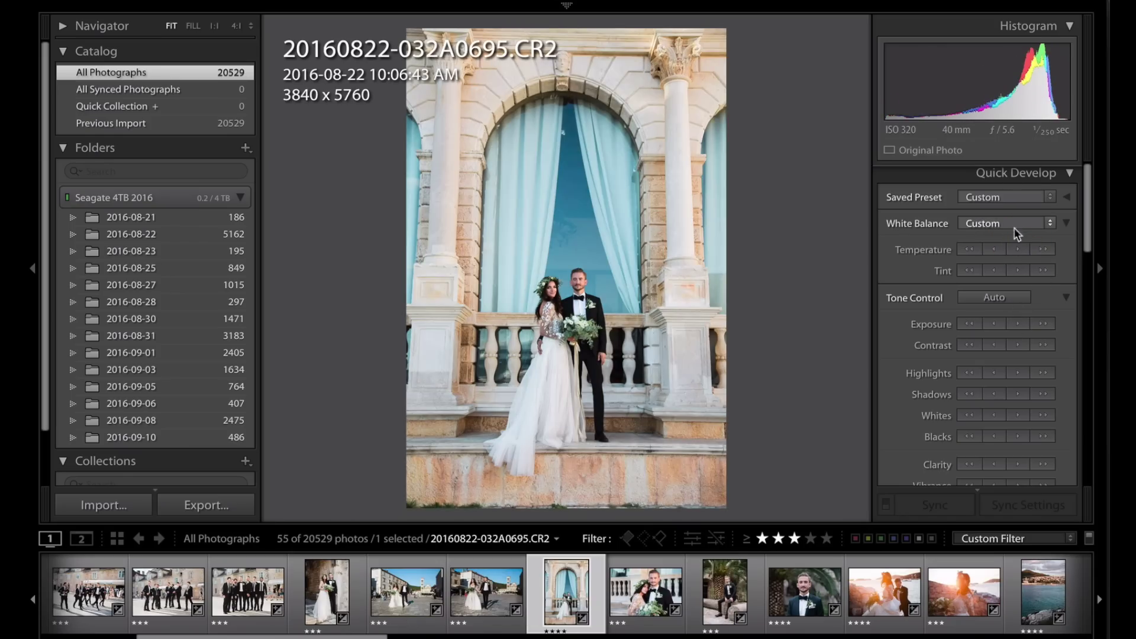
click(1021, 248)
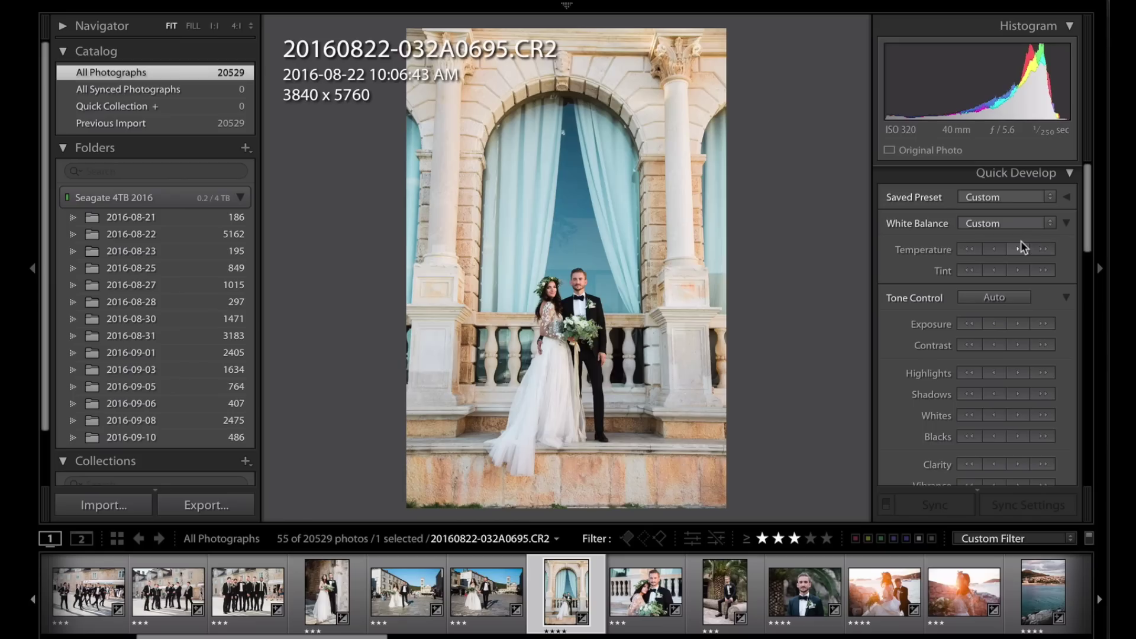
click(1025, 274)
key(d)
key(Up)
key(Right)
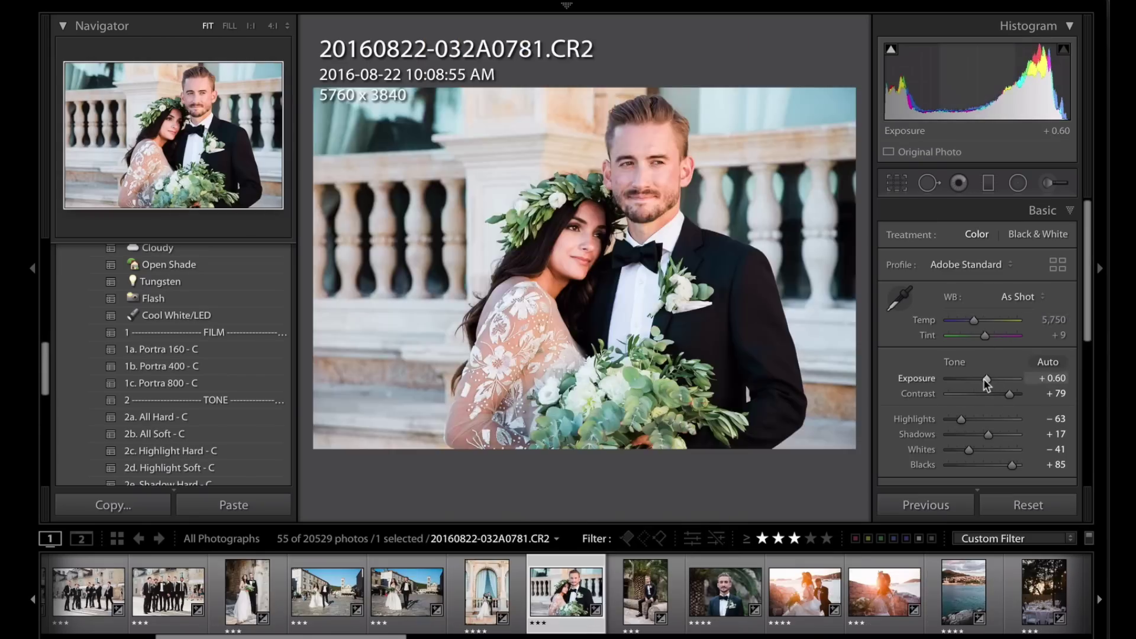
- Apply the Open Shade white balance preset to the groom portrait 20160822-DSC08079.ARW
key(Right)
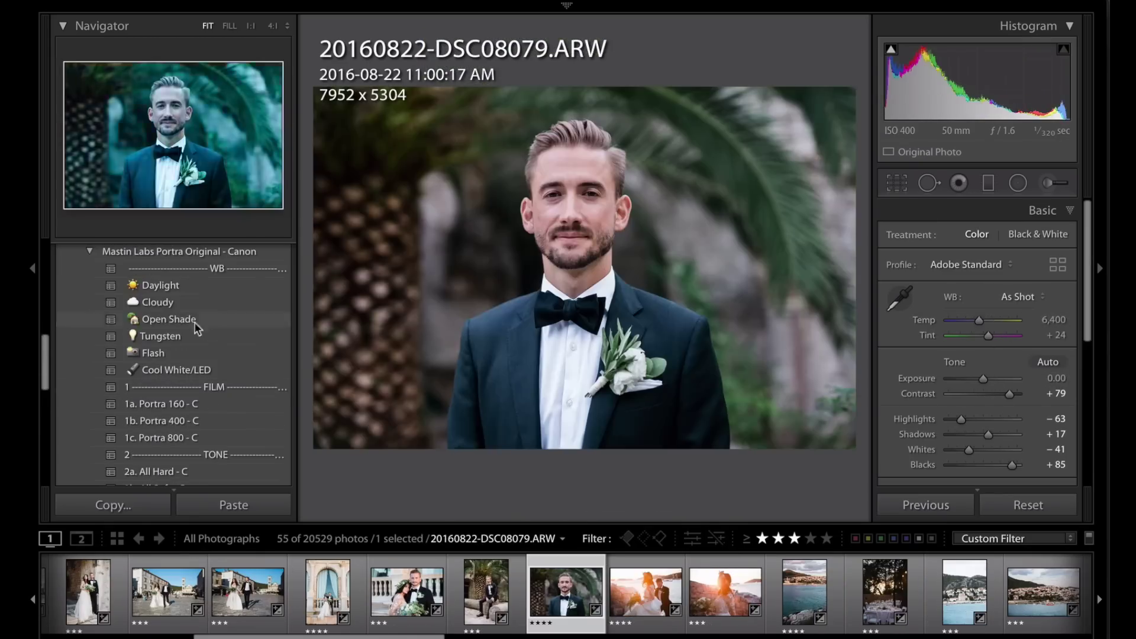
click(193, 322)
key(Up)
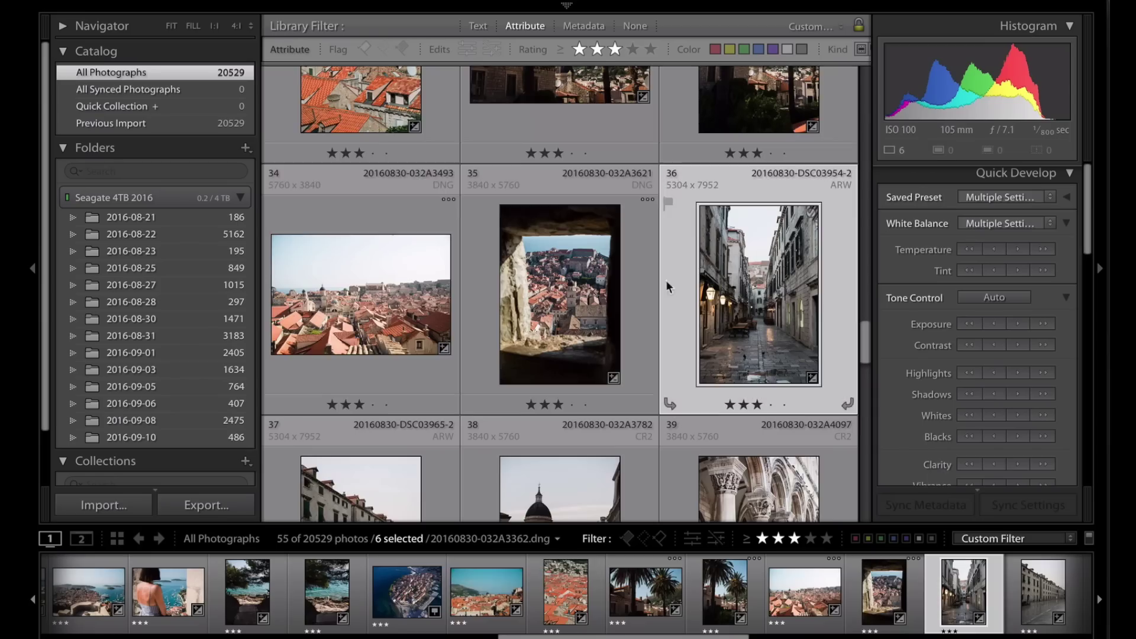
scroll(384, 308, up, 1)
double_click(383, 308)
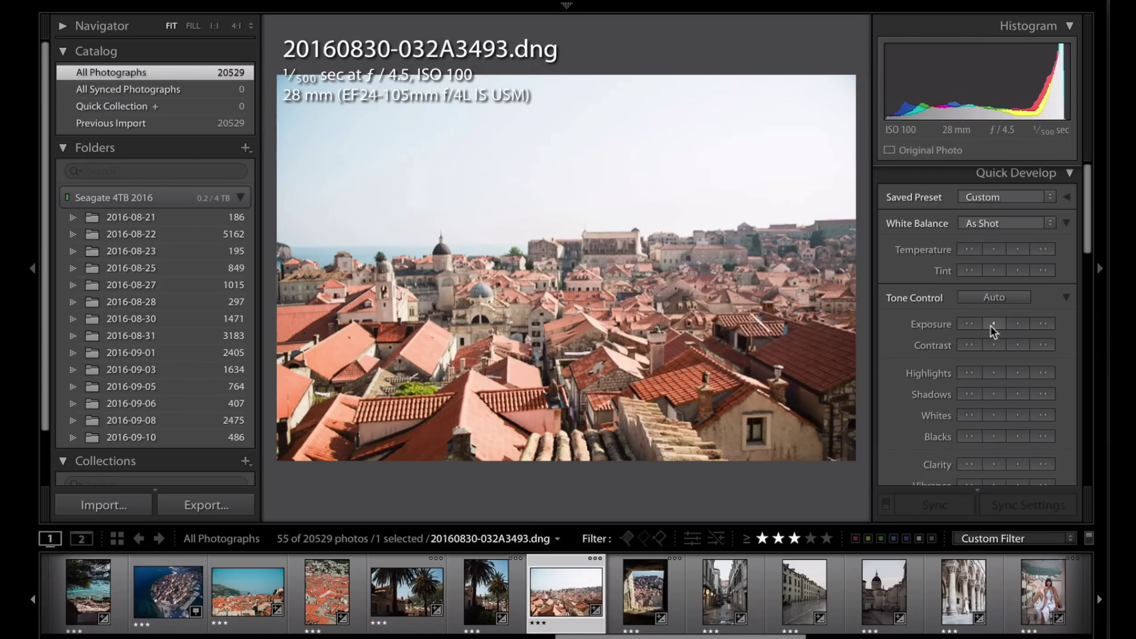
key(Left)
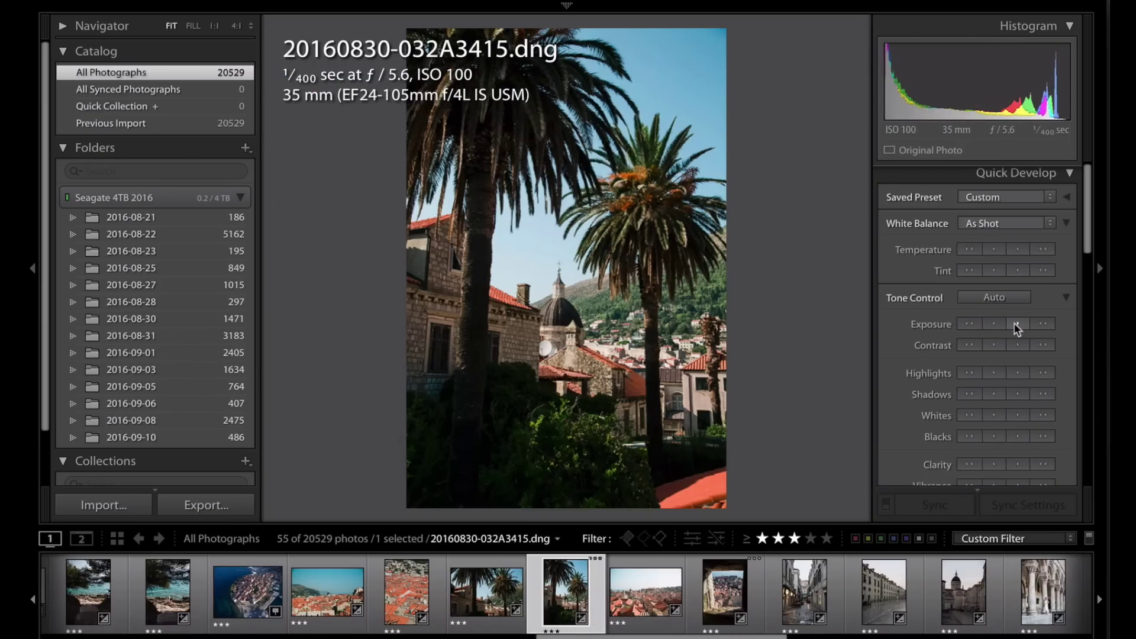
key(Right)
key(Right)
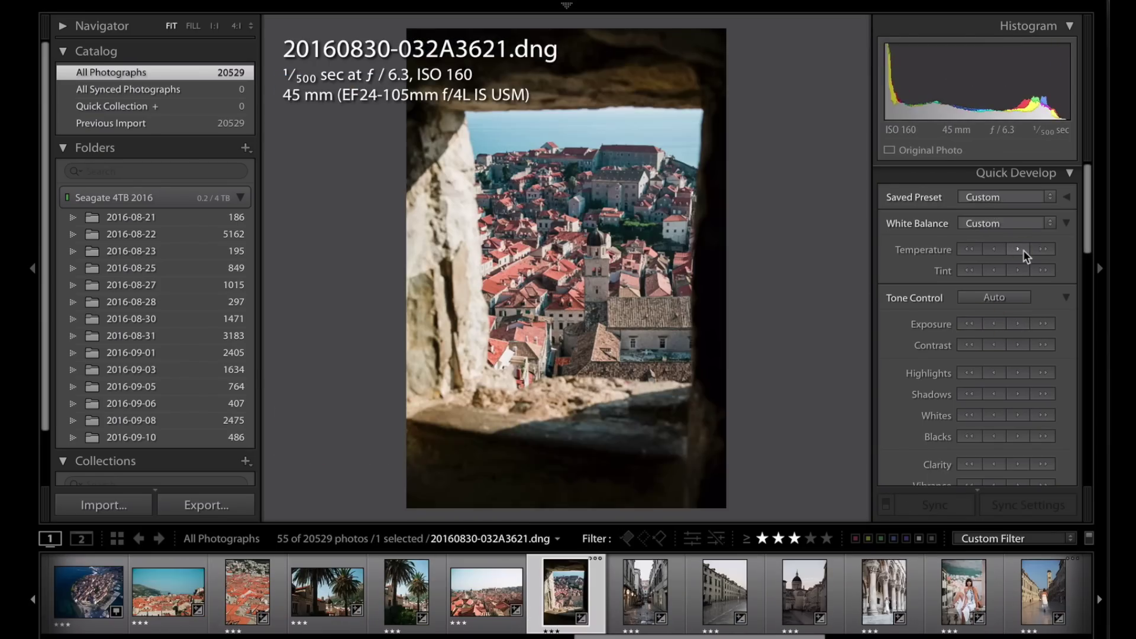
key(Right)
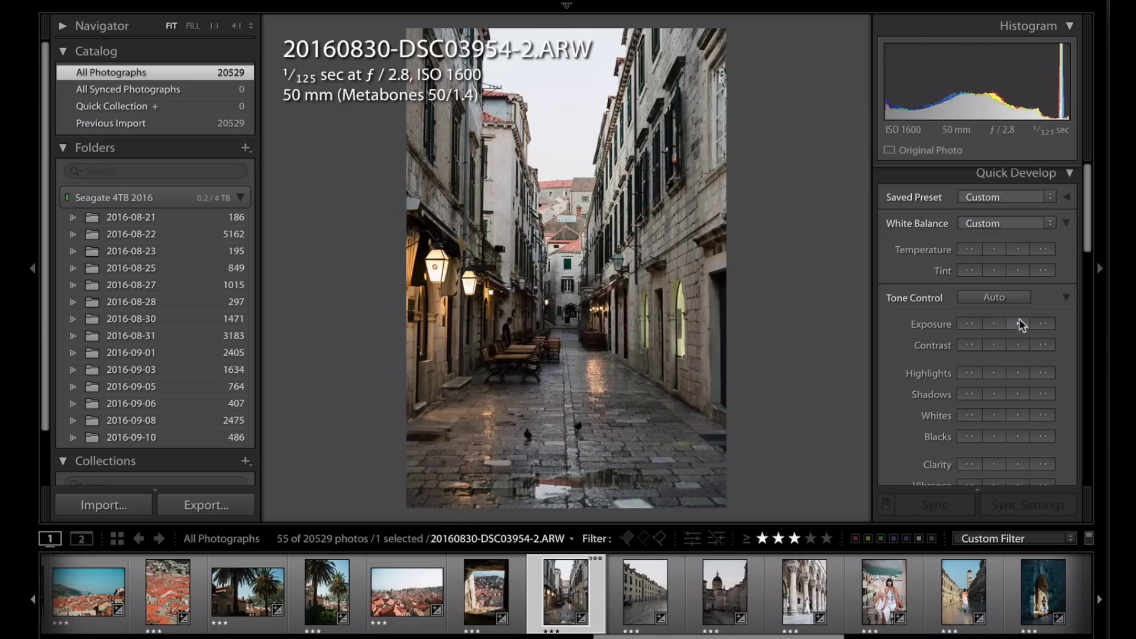
key(Right)
key(Right)
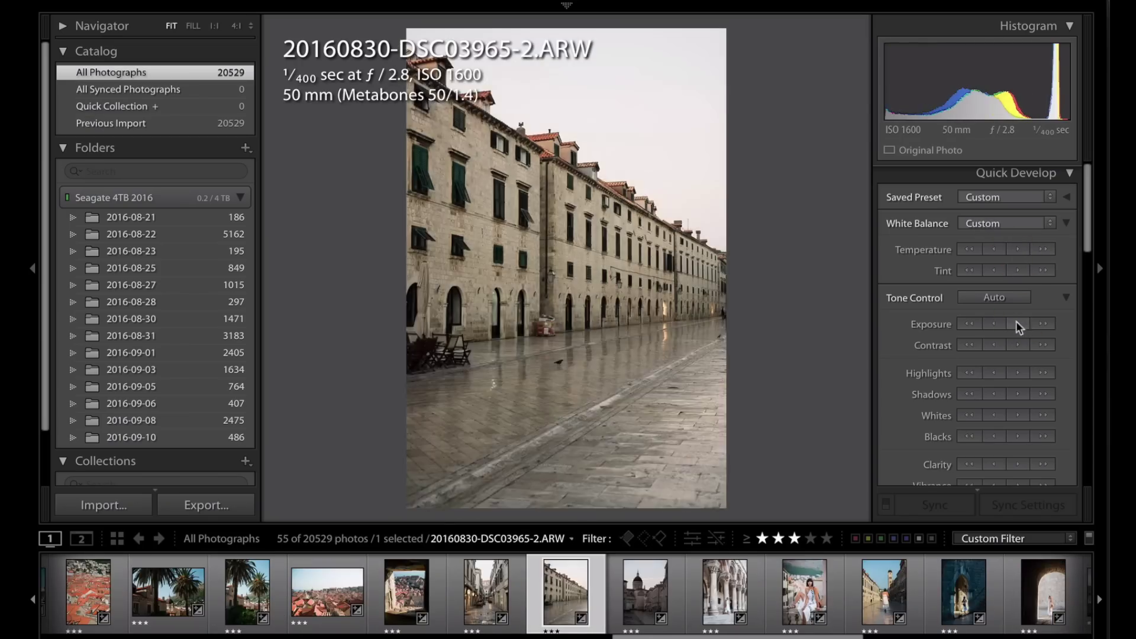
key(d)
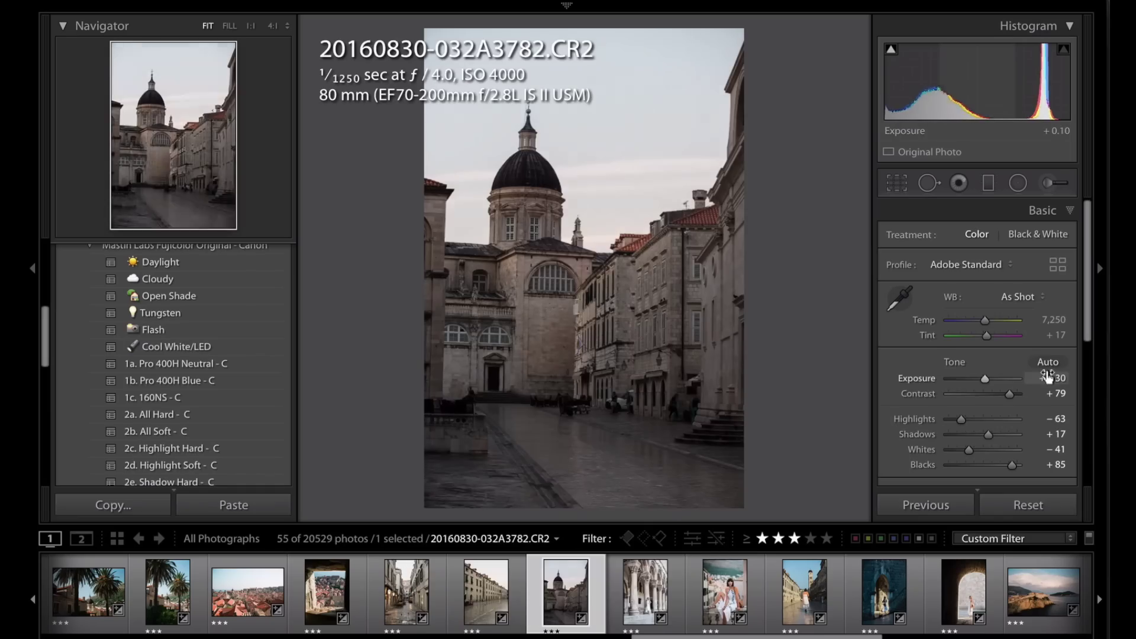
key(Right)
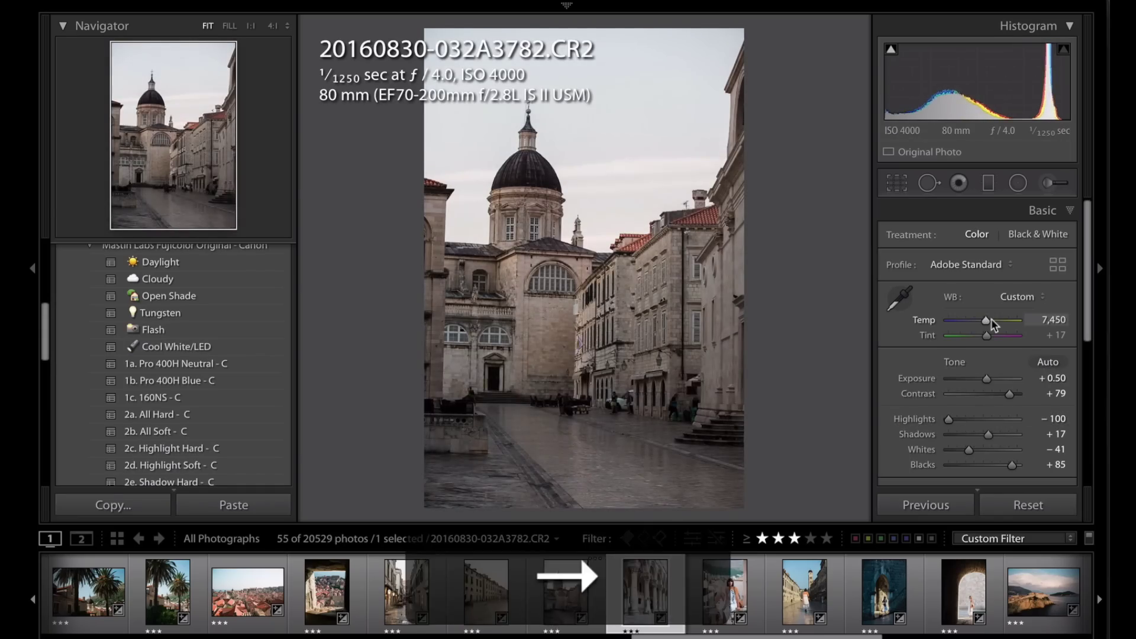
- Fine-tune the exposure of the stone columns photo and set the seated woman's portrait 20160830-DSC04165-2.ARW to exposure +0.30
key(Up)
key(Down)
key(Down)
key(Right)
key(Up)
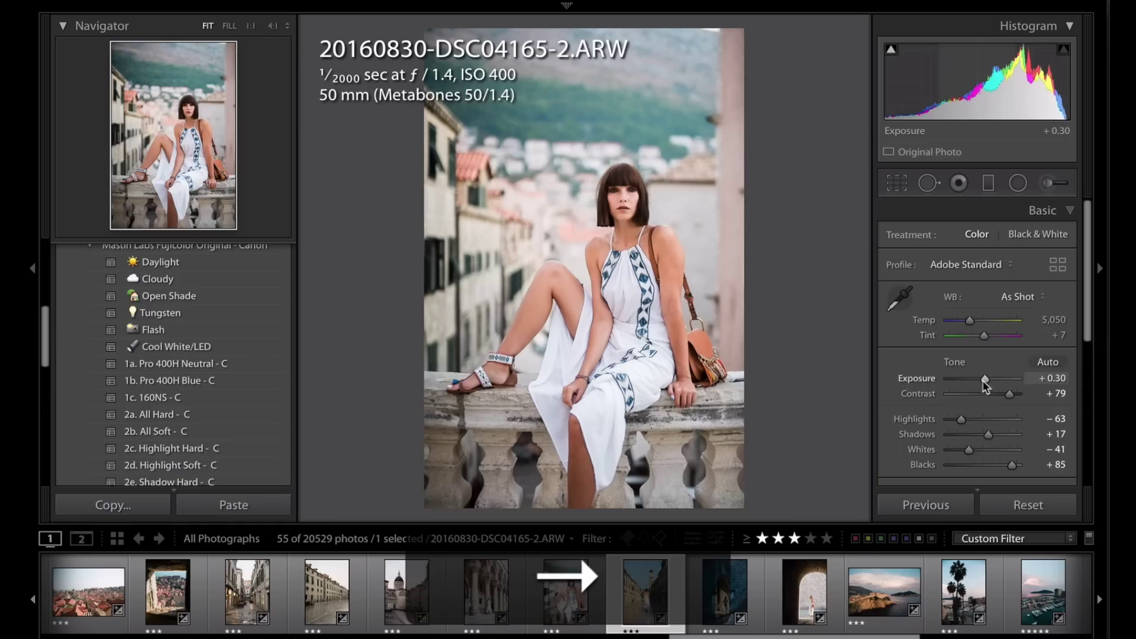
key(Right)
key(Up)
key(Right)
key(Up)
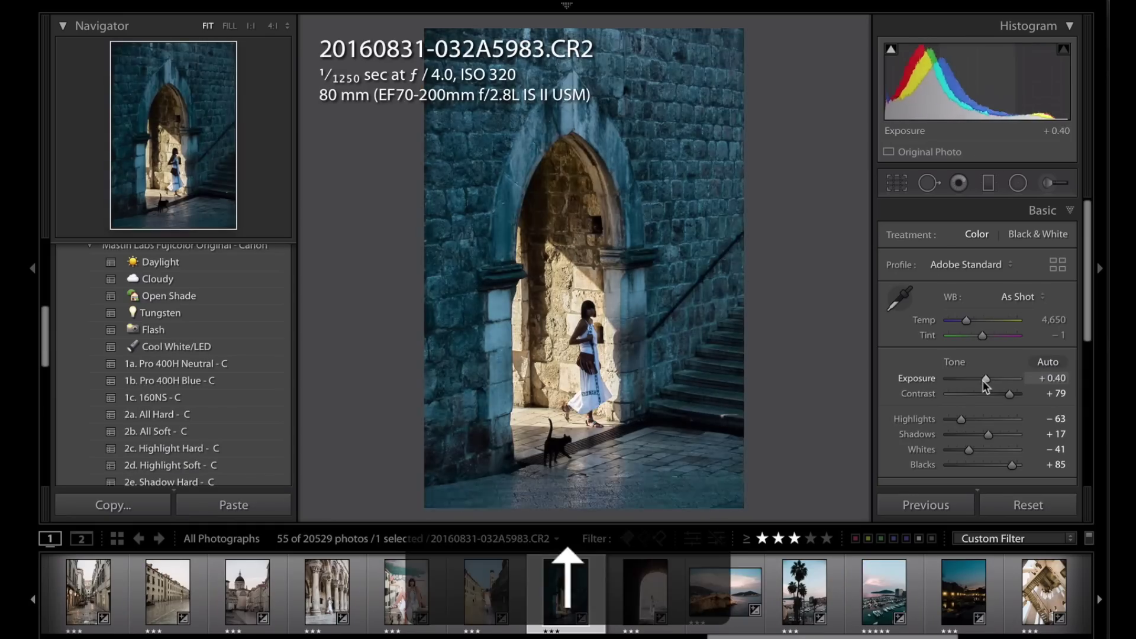
key(Right)
key(Left)
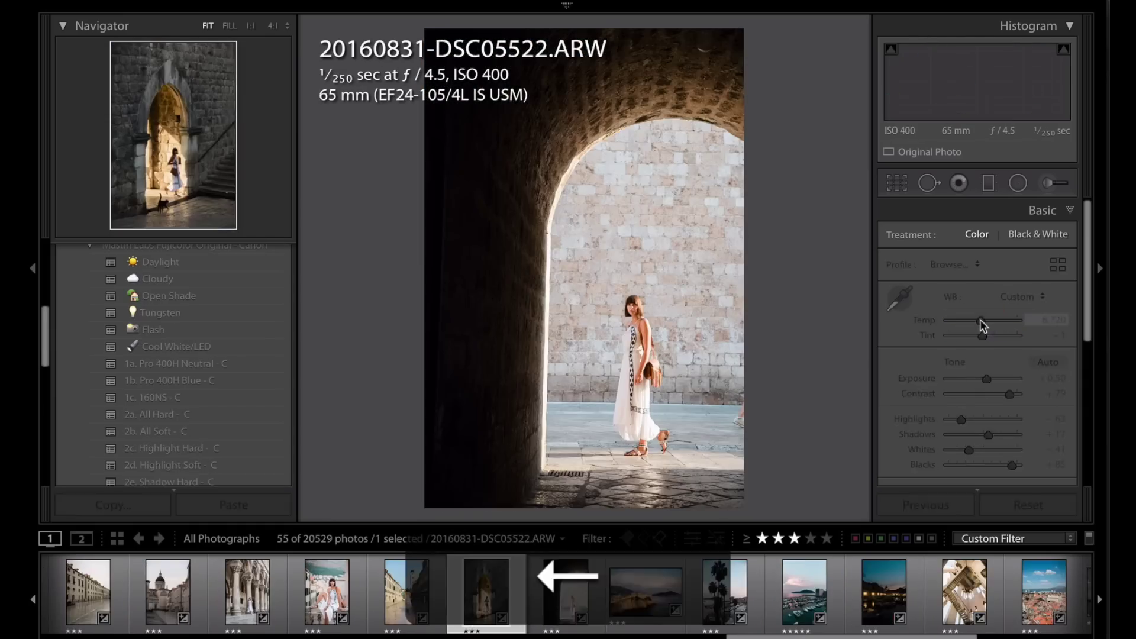
- Apply the 2b. All Soft preset to the coastal photo 20160901-DSC06319.ARW and add a horizontal graduated filter at the horizon with exposure 0.50
key(Right)
key(Right)
key(Up)
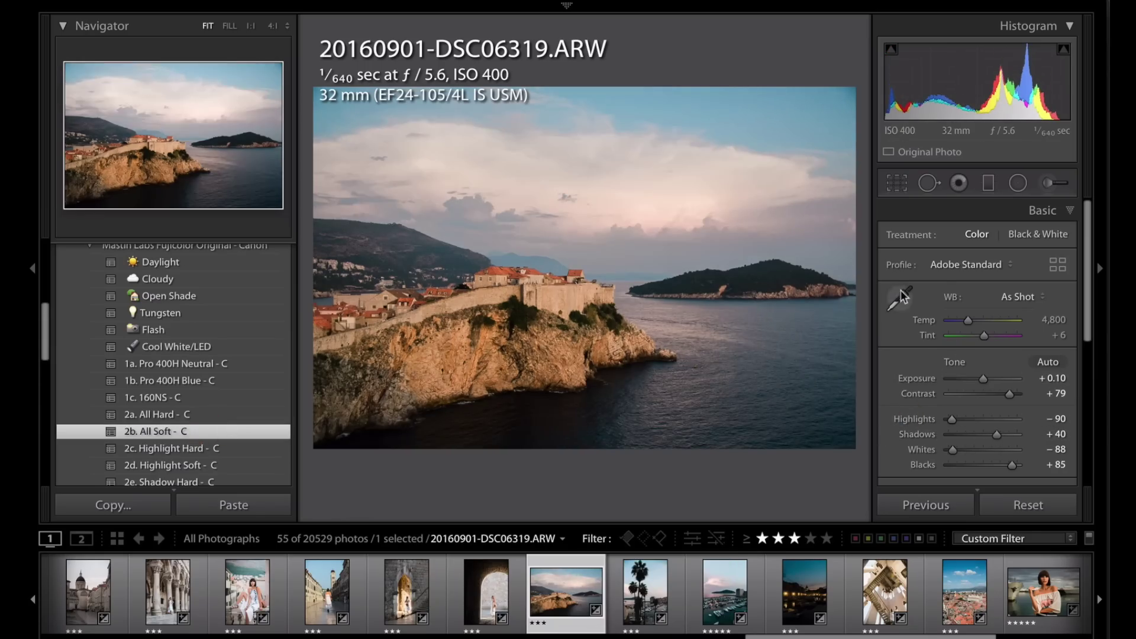
key(Up)
key(m)
drag(596, 215, 592, 282)
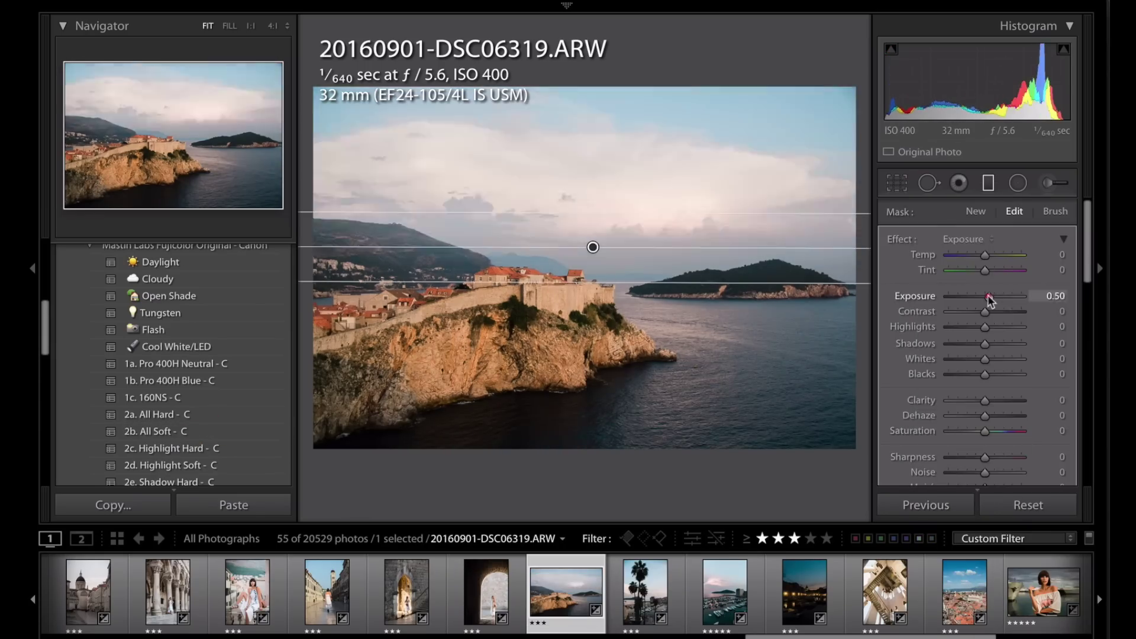
key(Return)
- Set the dusk harbor photo 20160901-DSC06625.ARW to exposure +1.20 and the woman's portrait 20160905-DSC09336.ARW to temperature 4,750
key(Right)
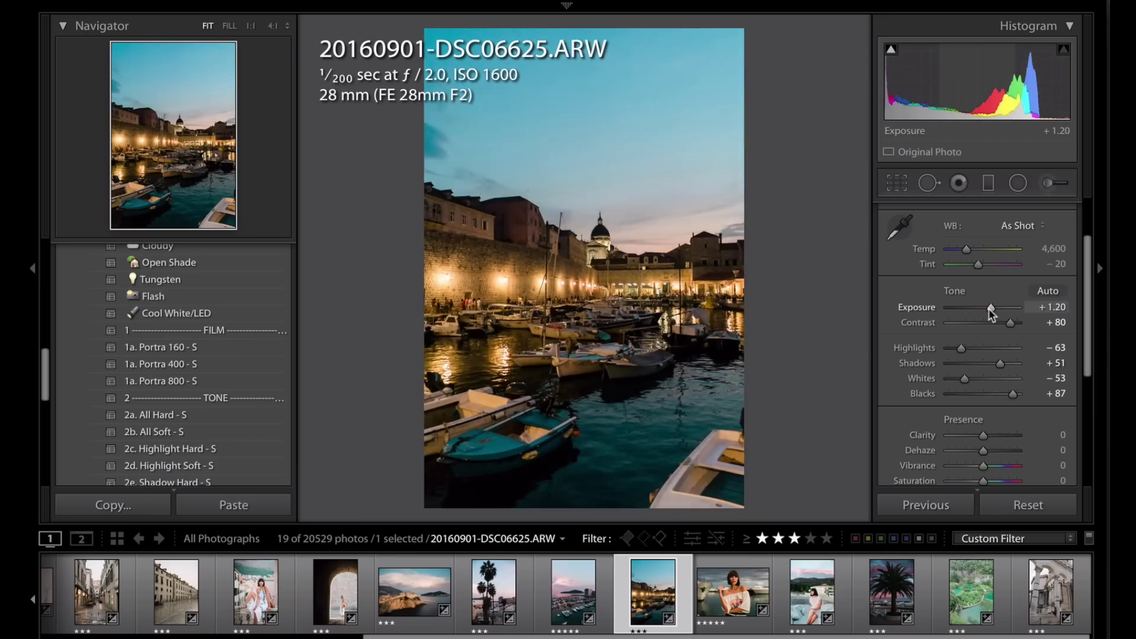
drag(966, 248, 967, 247)
click(733, 592)
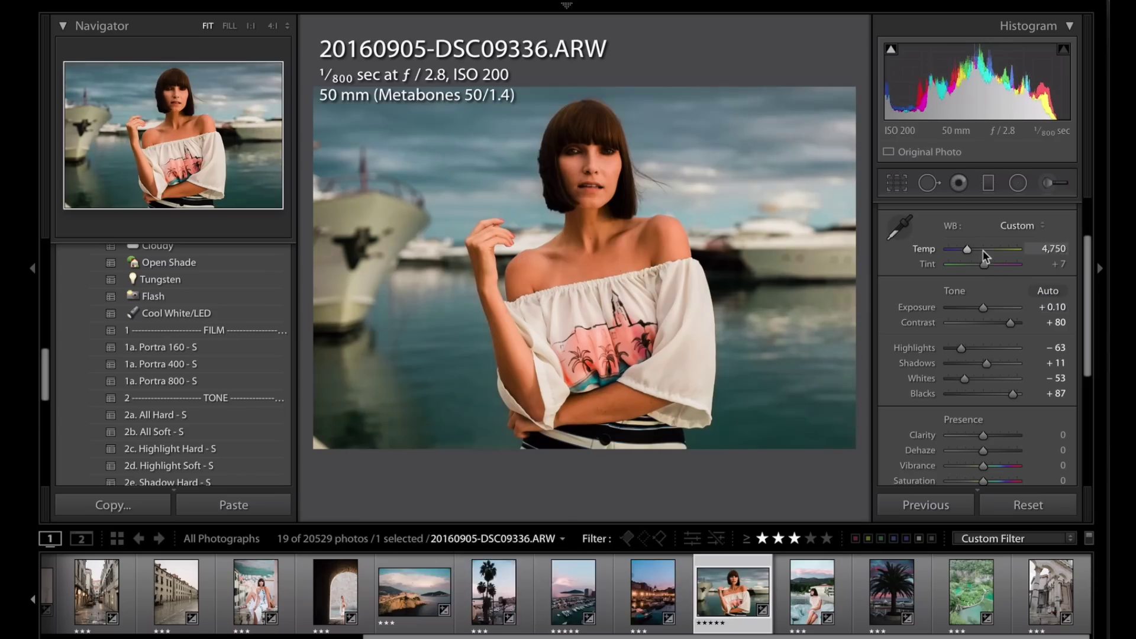
- Set the palm photo 20160905-DSC09668.ARW to exposure +1.43 and the lake photo 20160908-DSC02867.dng to exposure −0.70 and temperature 6,110
scroll(1015, 332, up, 2)
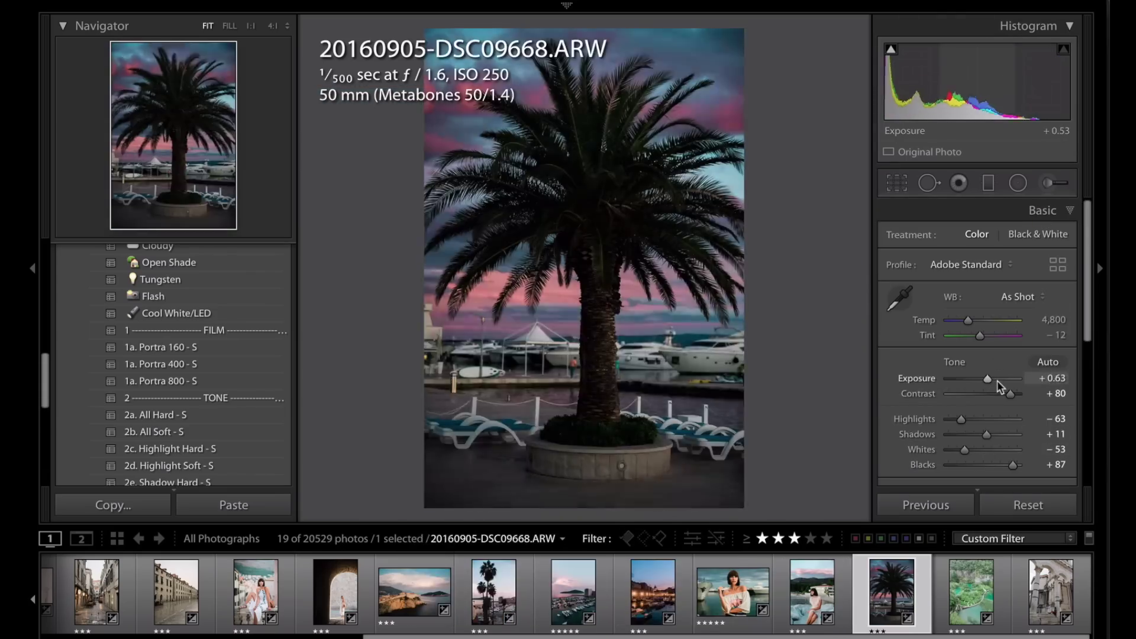
scroll(997, 381, up, 5)
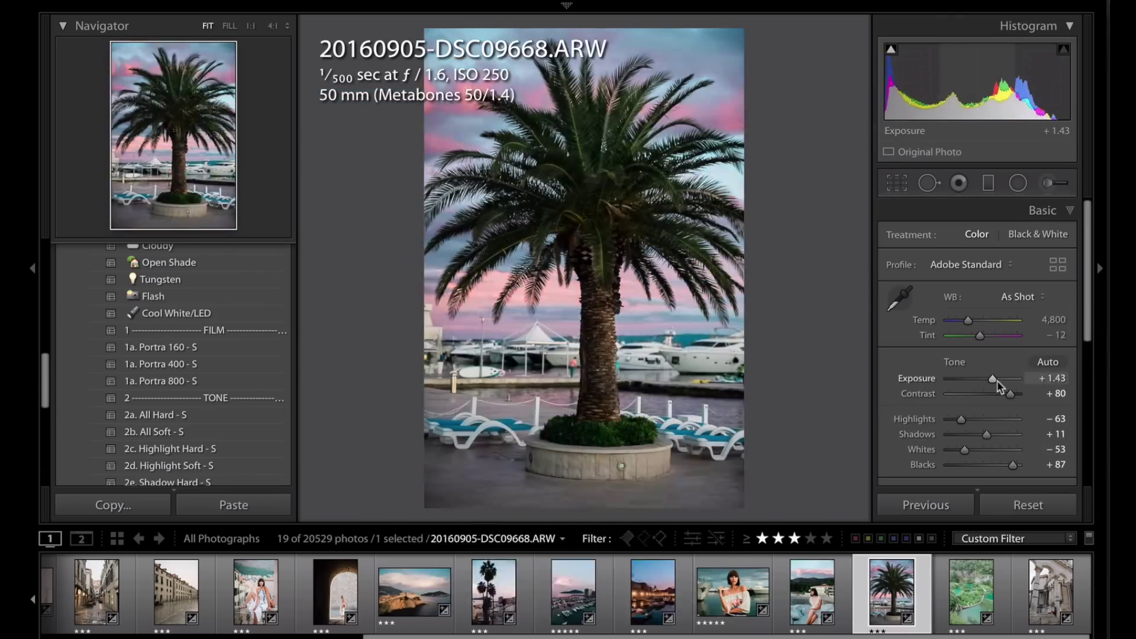
key(Right)
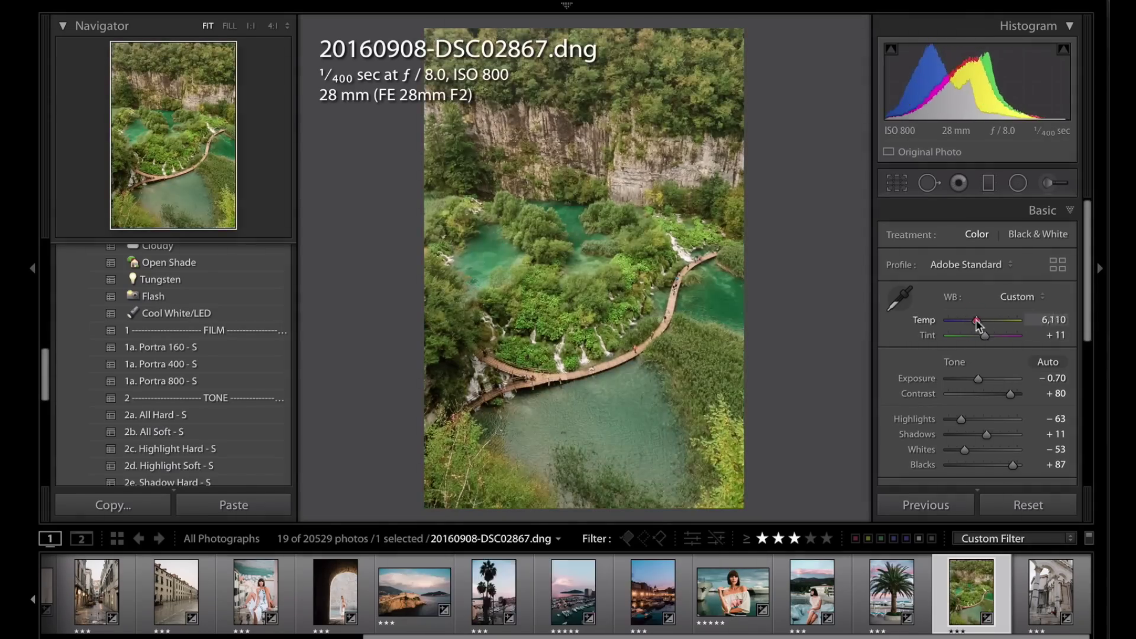
- Open the ruined columns photo 20160908-DSC03901.dng and show the picks in the grid with the side panels hidden
key(Right)
scroll(984, 382, up, 5)
key(g)
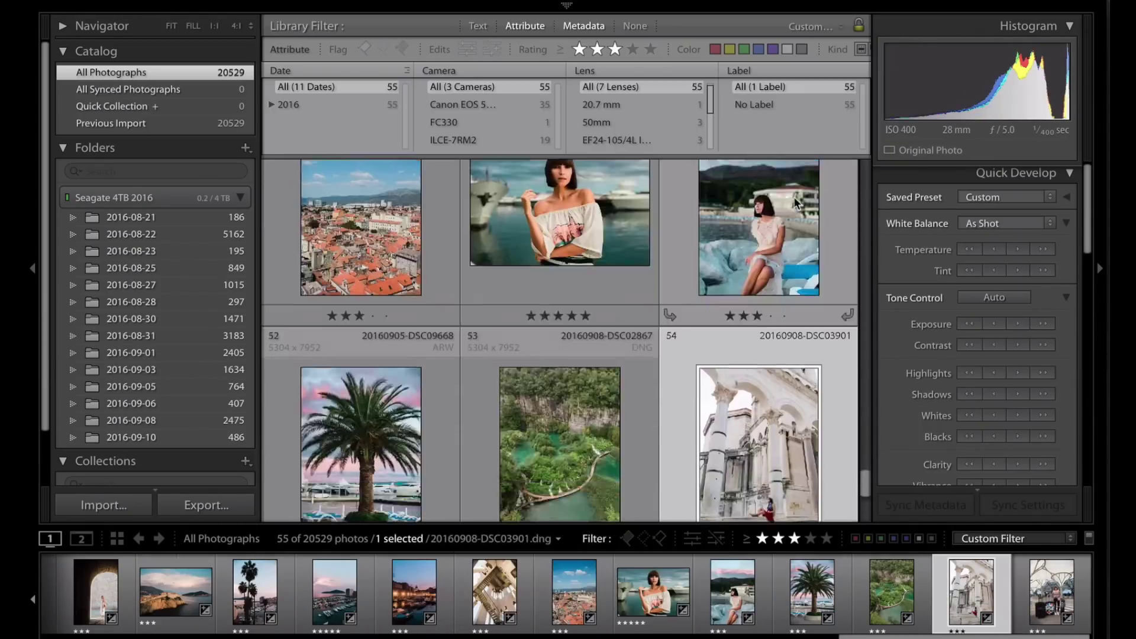
key(Tab)
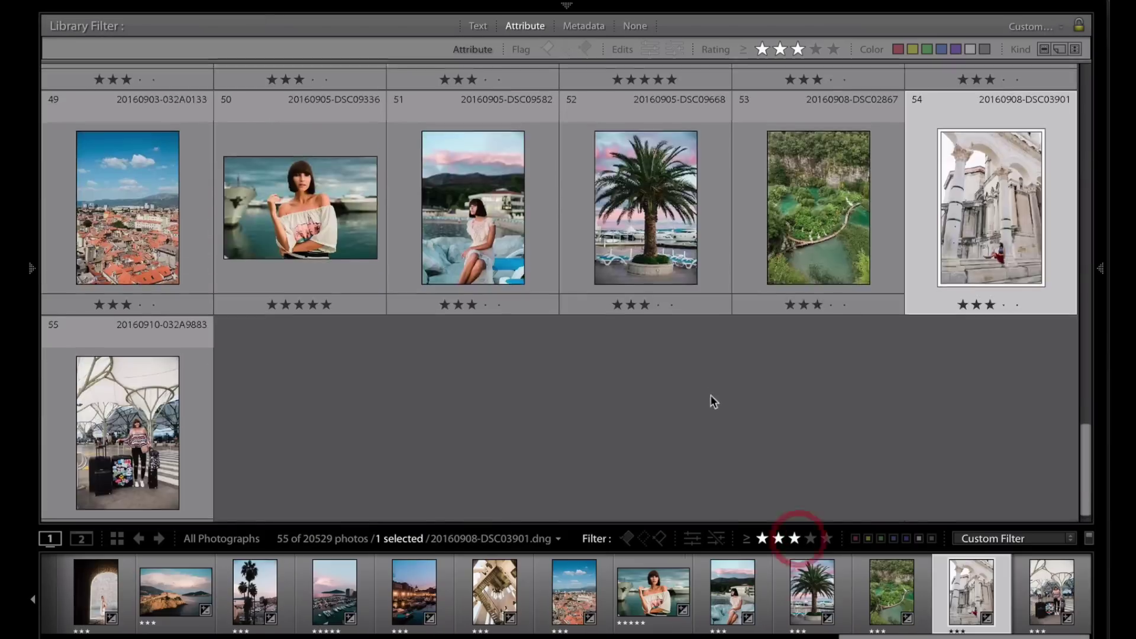
scroll(711, 394, up, 5)
key(d)
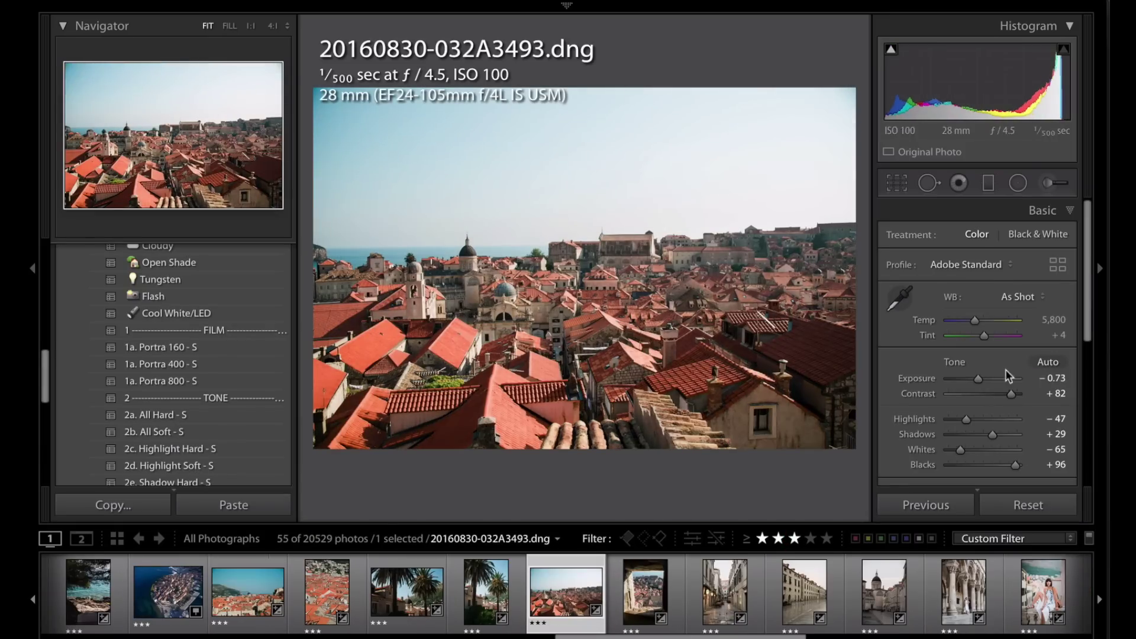
click(1042, 210)
click(1010, 452)
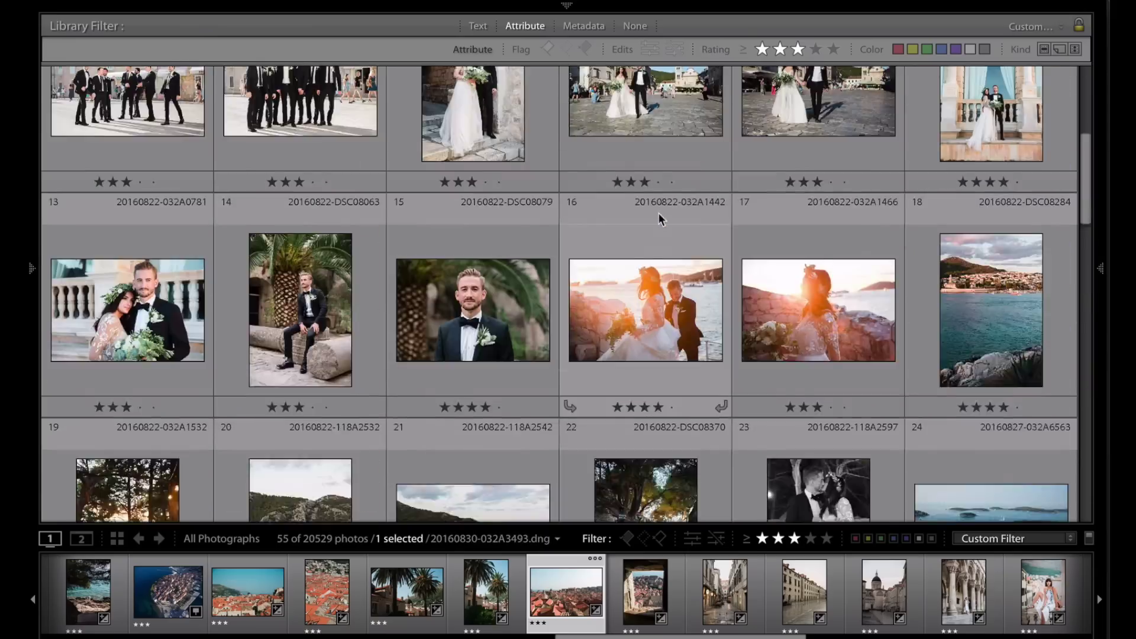
- Crop the photo of the two smiling girls, 20160821-DSC07215.ARW, keeping its original aspect
scroll(658, 213, up, 3)
scroll(509, 256, down, 5)
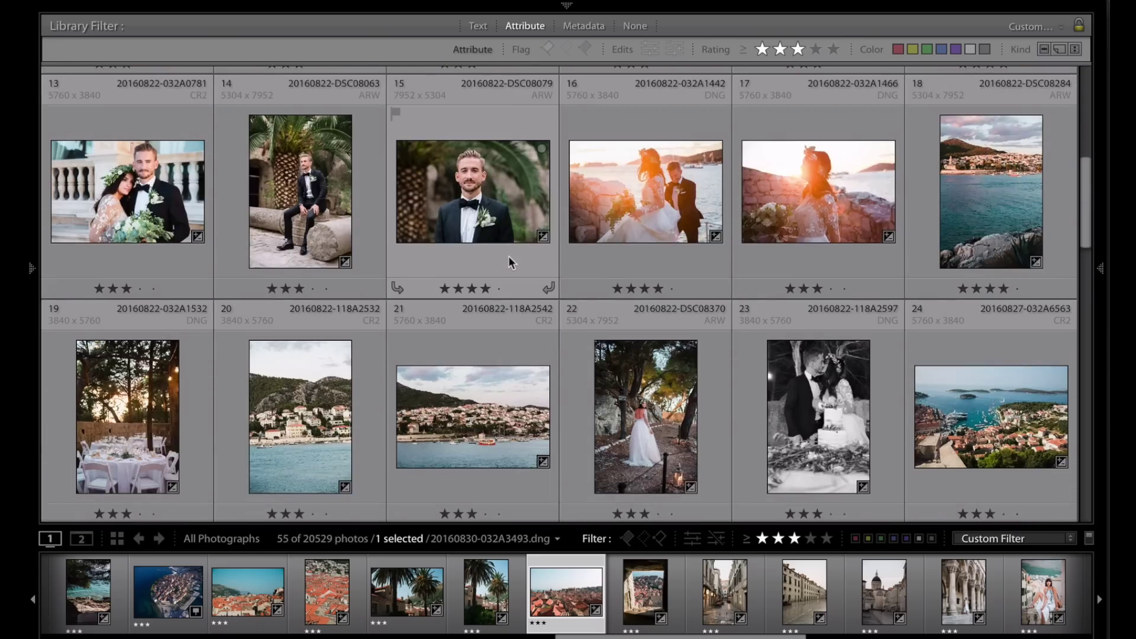
scroll(509, 256, up, 2)
scroll(509, 256, down, 5)
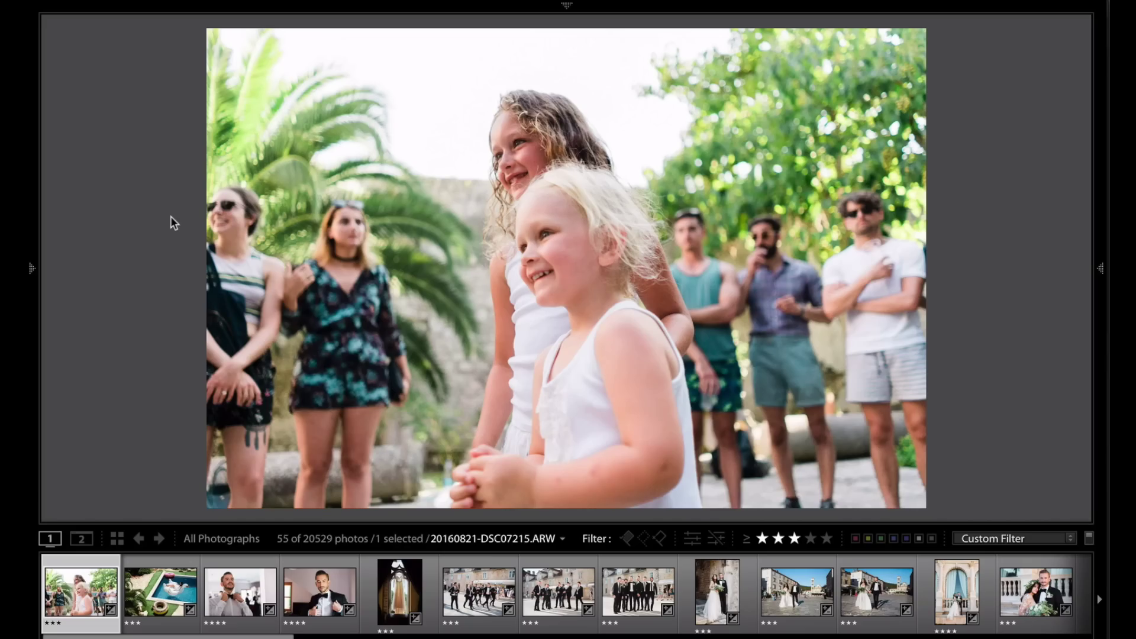
key(r)
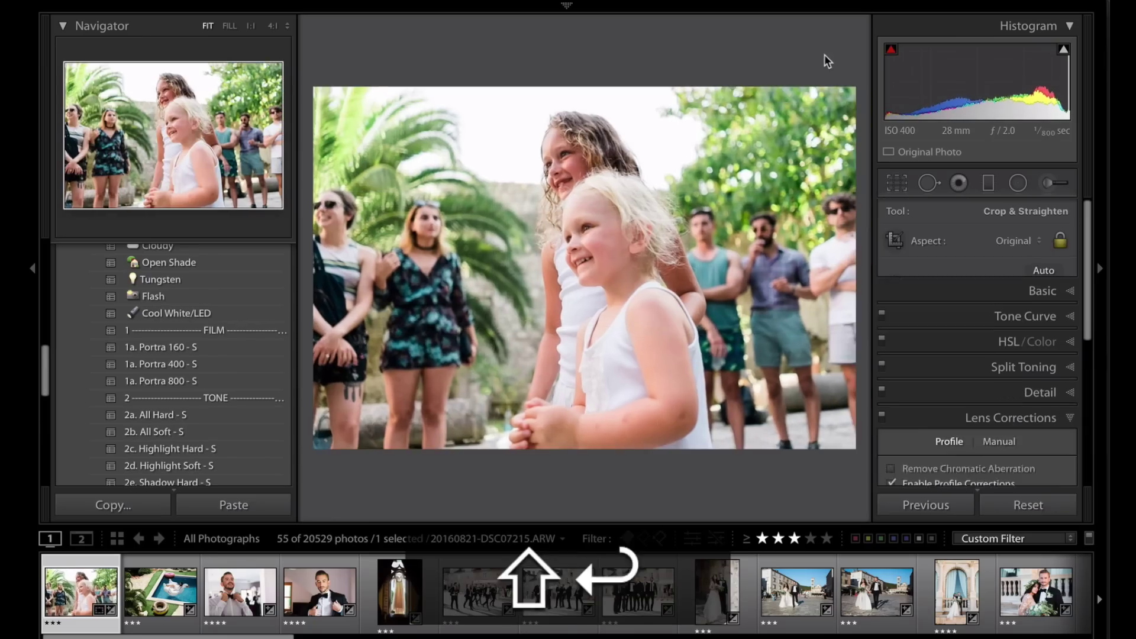
key(Right)
click(32, 268)
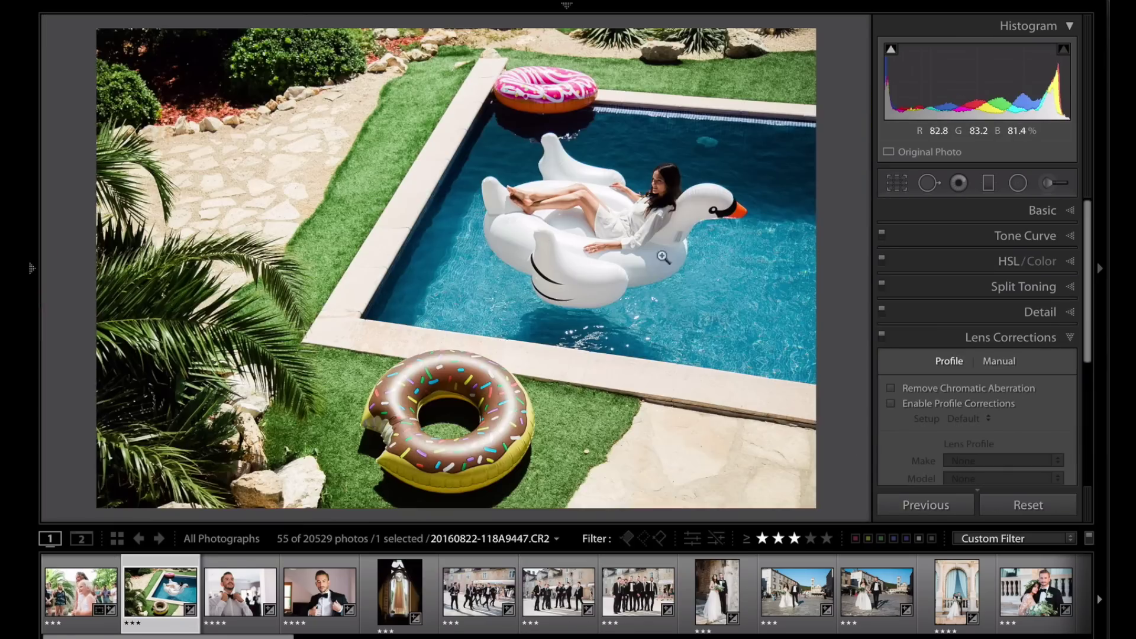
key(Right)
key(r)
drag(829, 46, 834, 61)
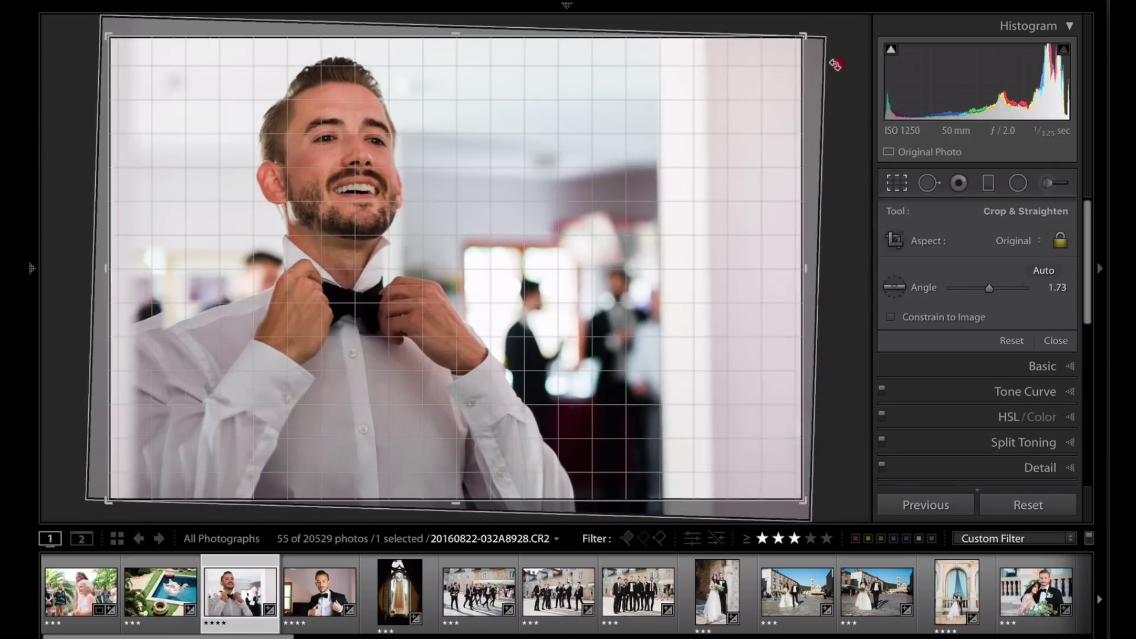
key(Return)
key(r)
key(Right)
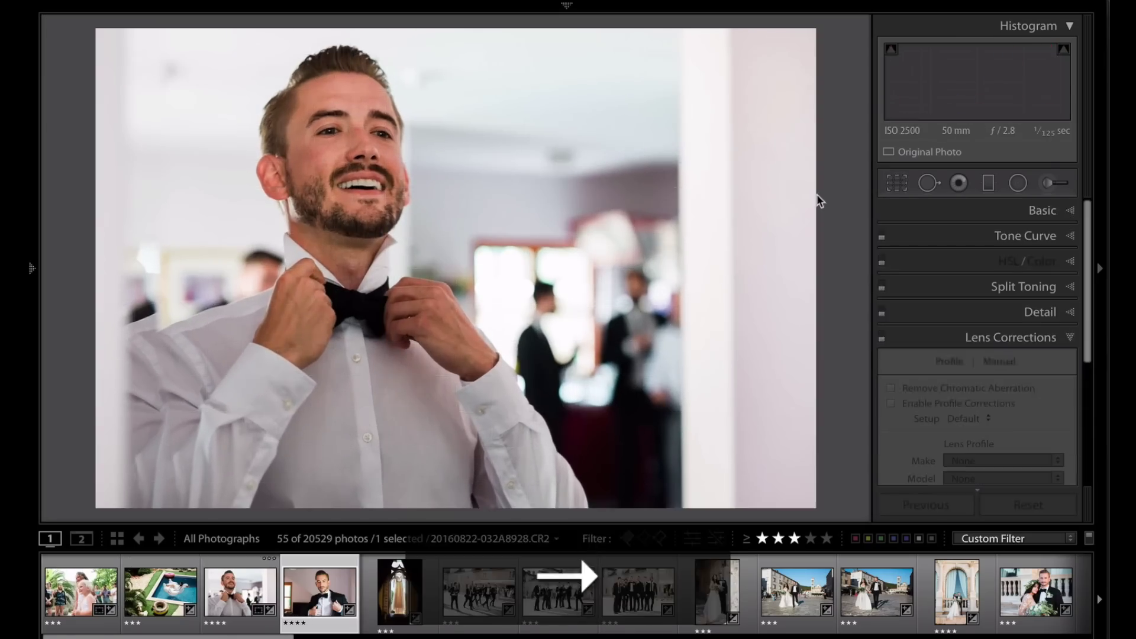
key(Right)
key(r)
key(r)
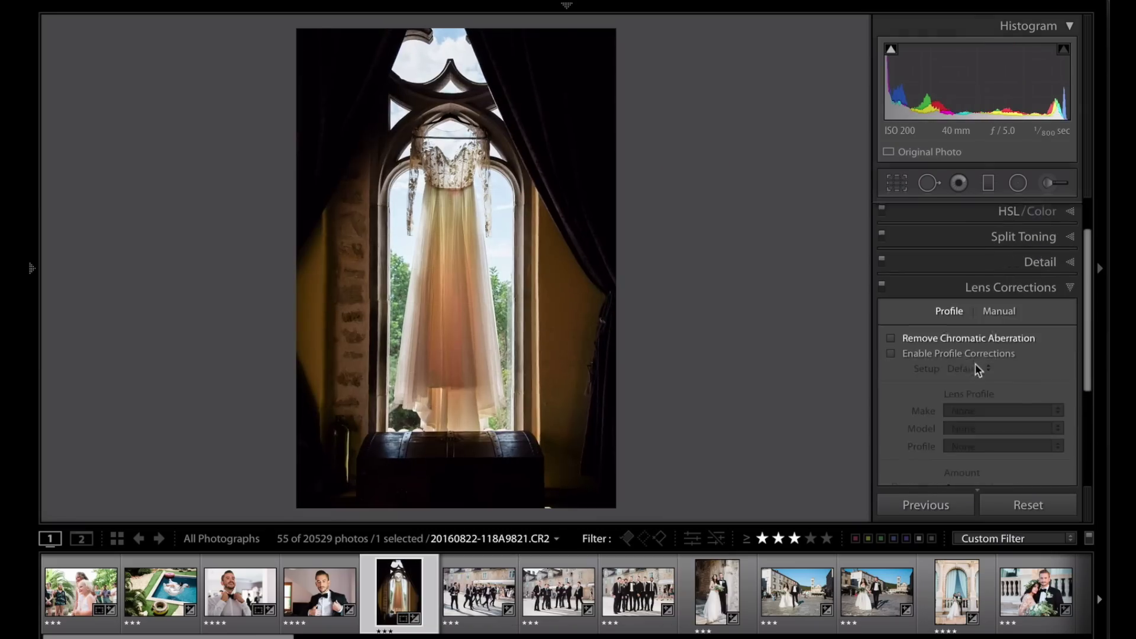
click(959, 362)
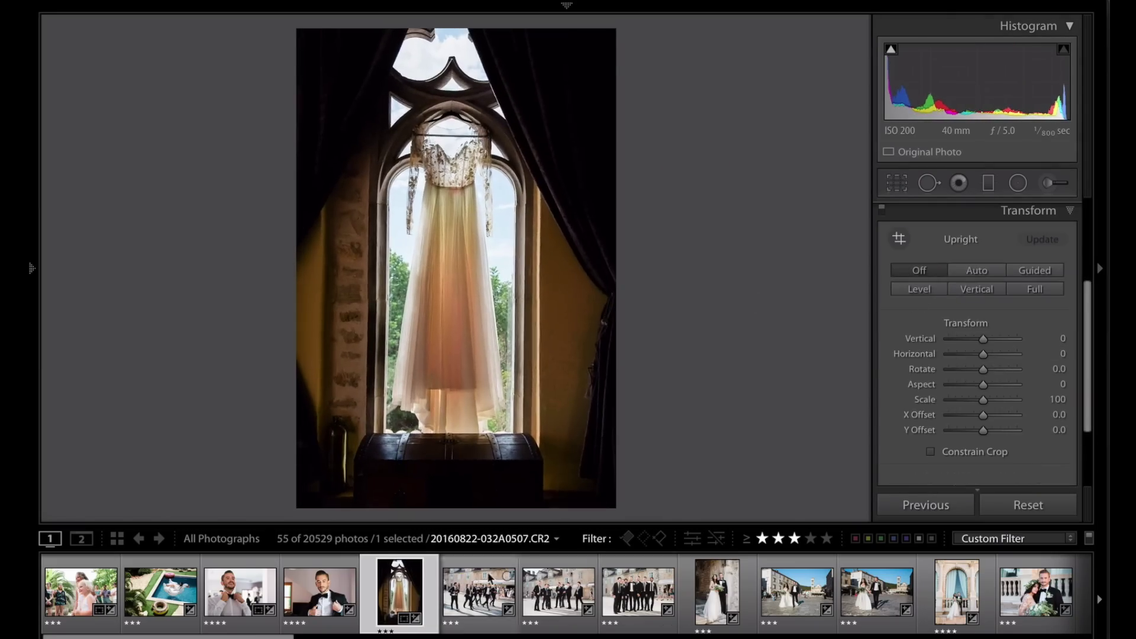
key(Right)
key(Right)
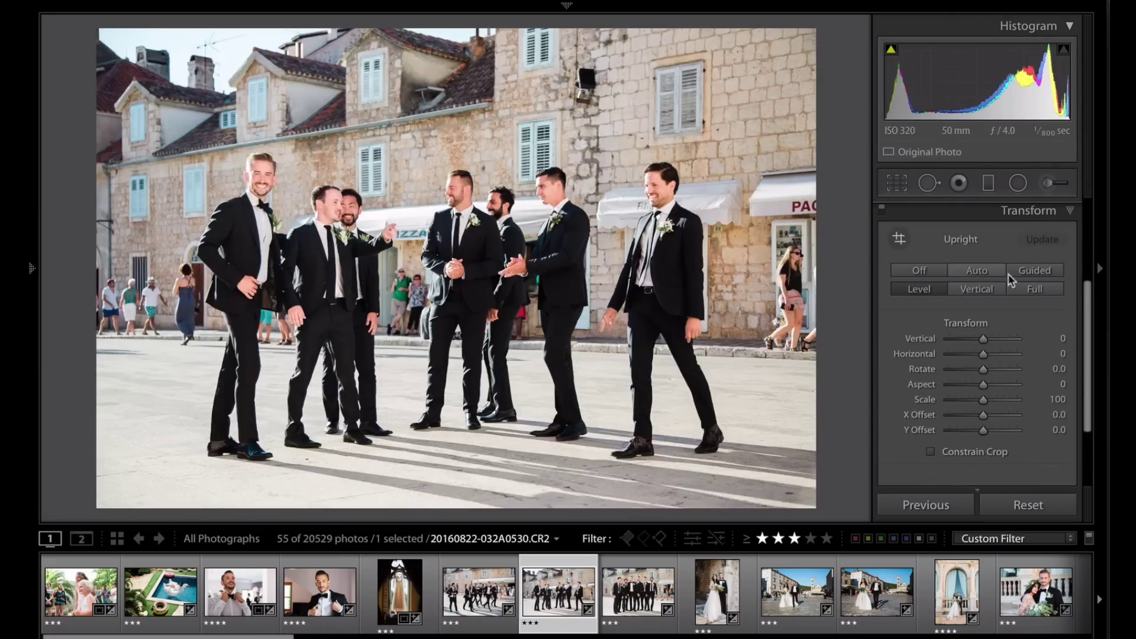
key(alt+shift+Return)
key(alt+shift+r)
key(alt+shift+Return)
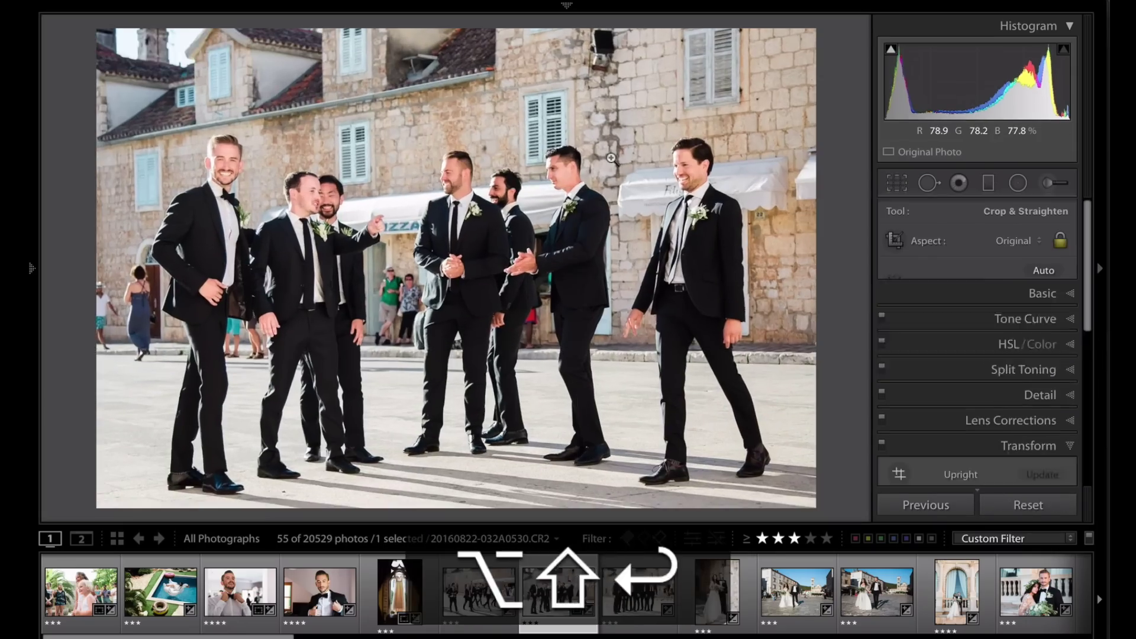
key(Right)
key(Right)
key(r)
drag(852, 23, 749, 69)
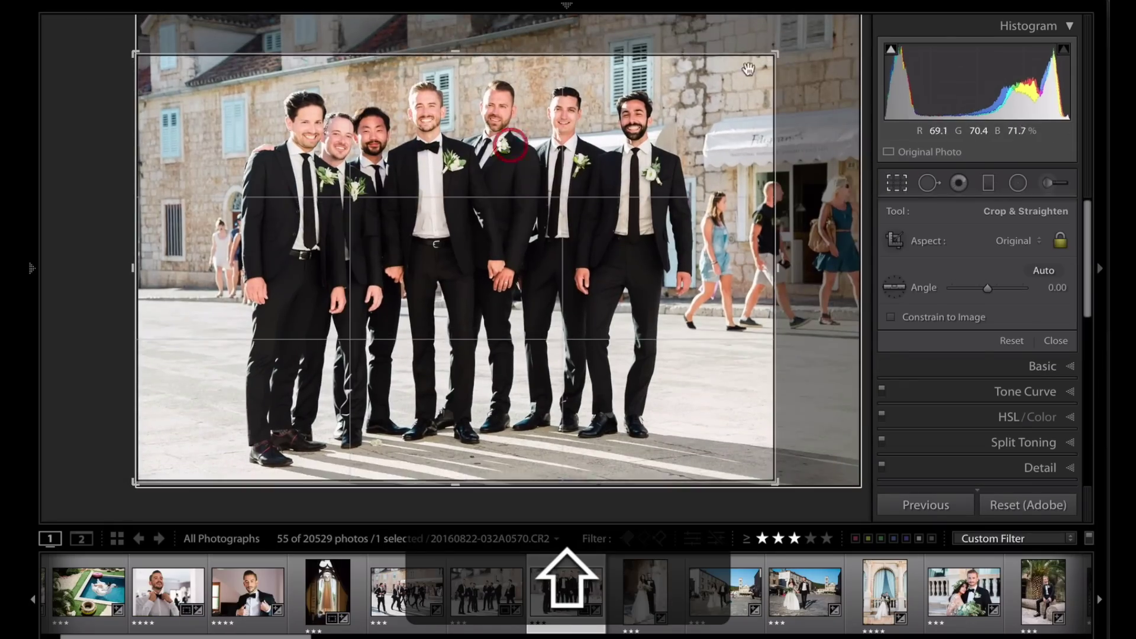
key(shift+Return)
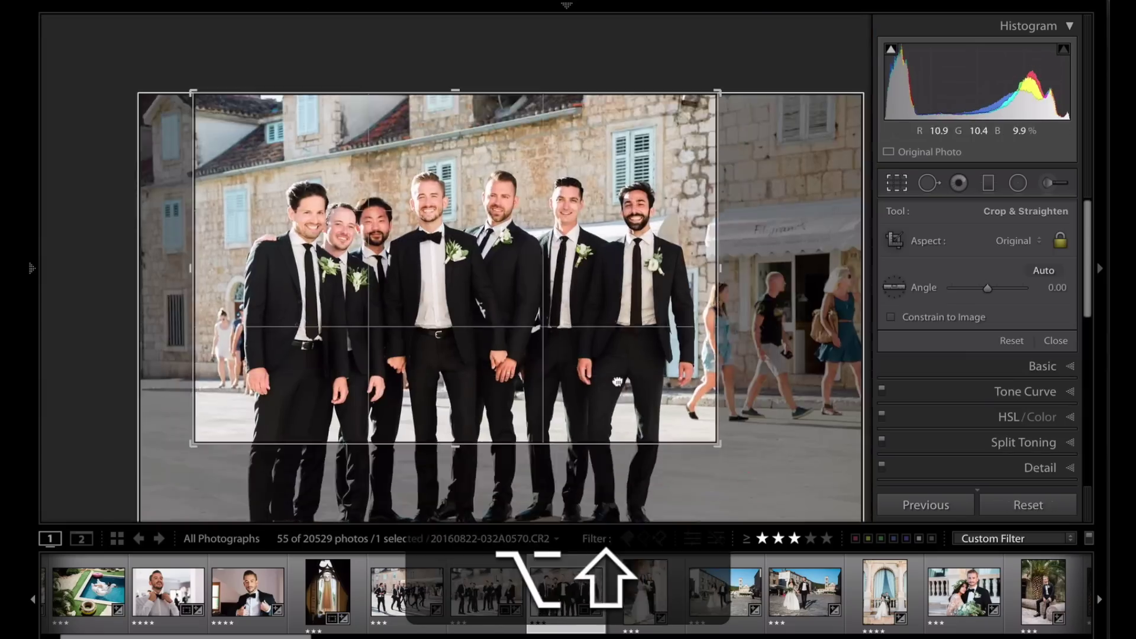
key(shift+Return)
key(r)
key(Return)
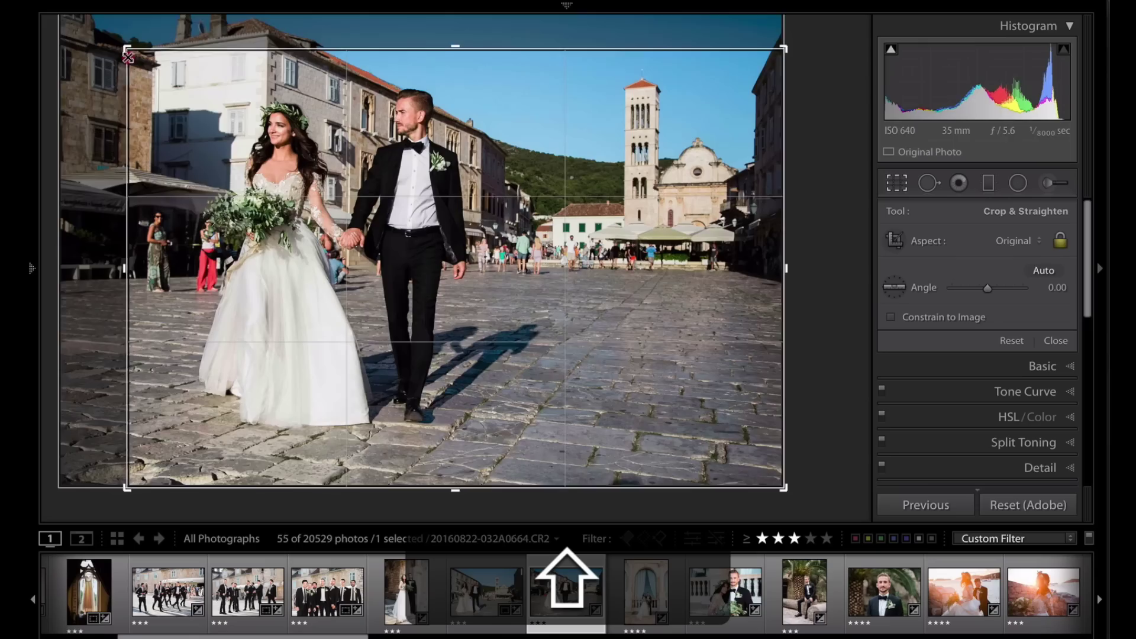
drag(336, 173, 335, 219)
drag(130, 46, 152, 58)
drag(229, 130, 236, 119)
key(Return)
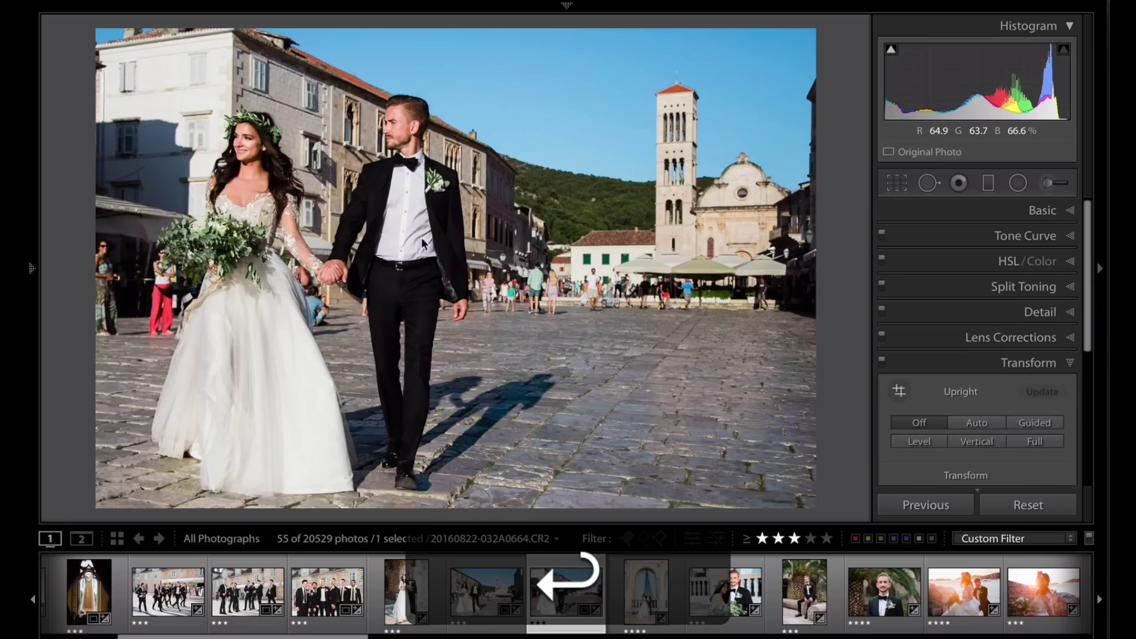
key(r)
click(594, 302)
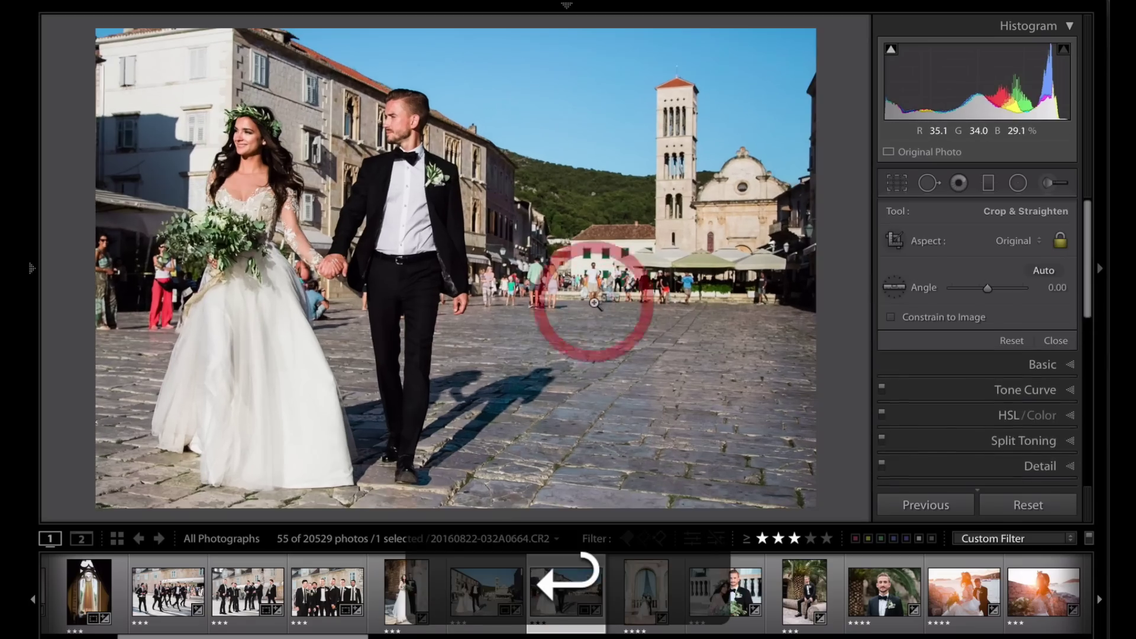
key(Right)
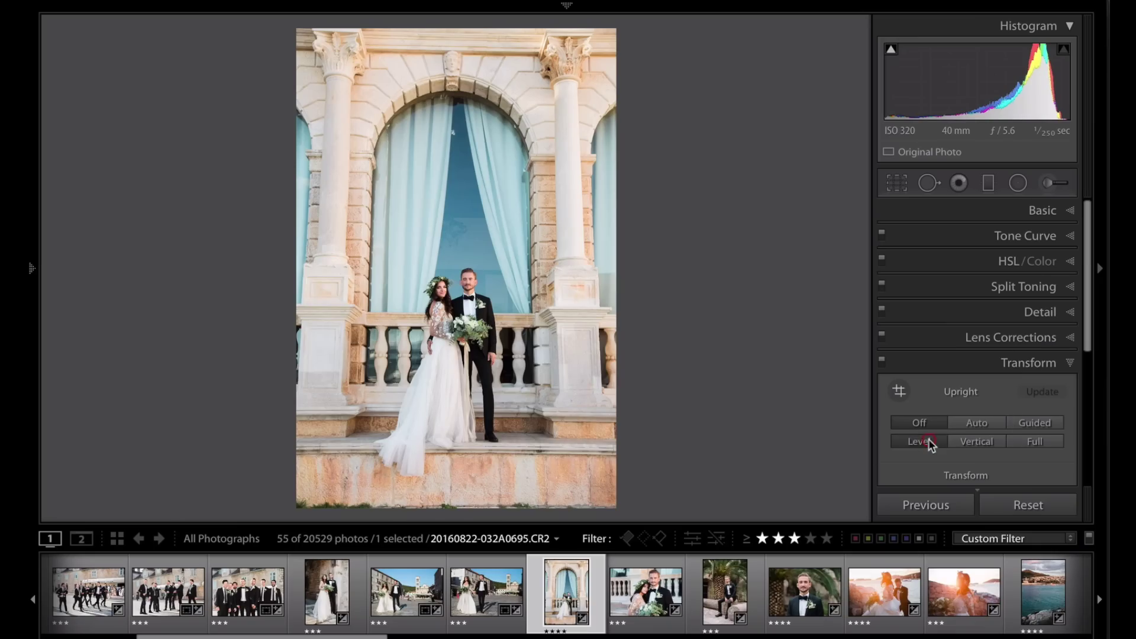
click(929, 443)
click(919, 422)
click(900, 391)
drag(368, 417, 488, 421)
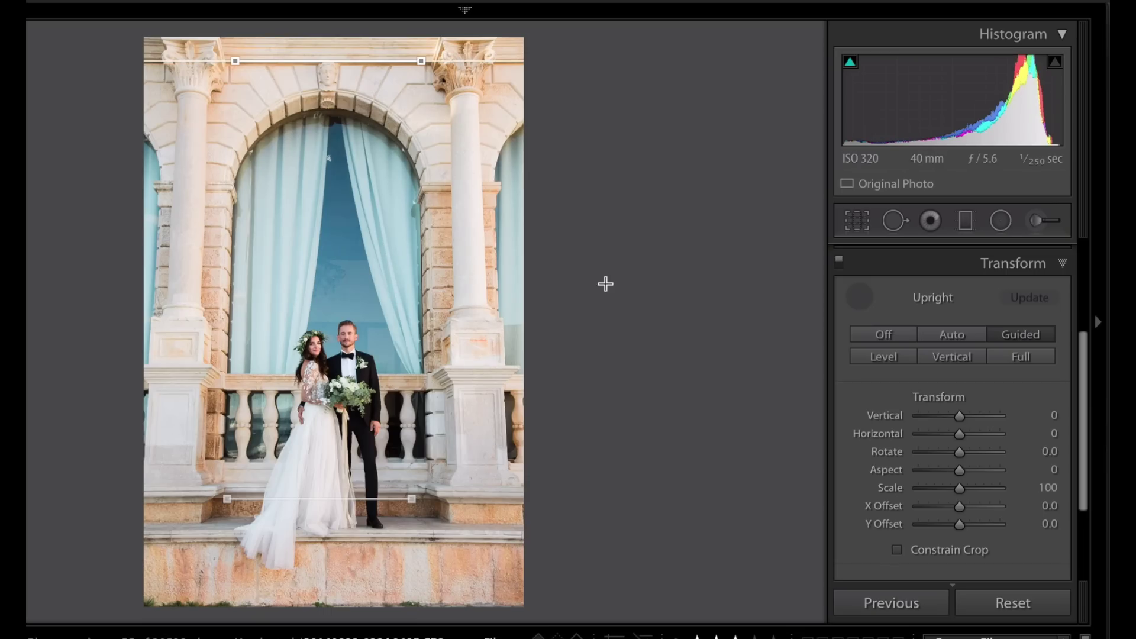
key(Escape)
key(z)
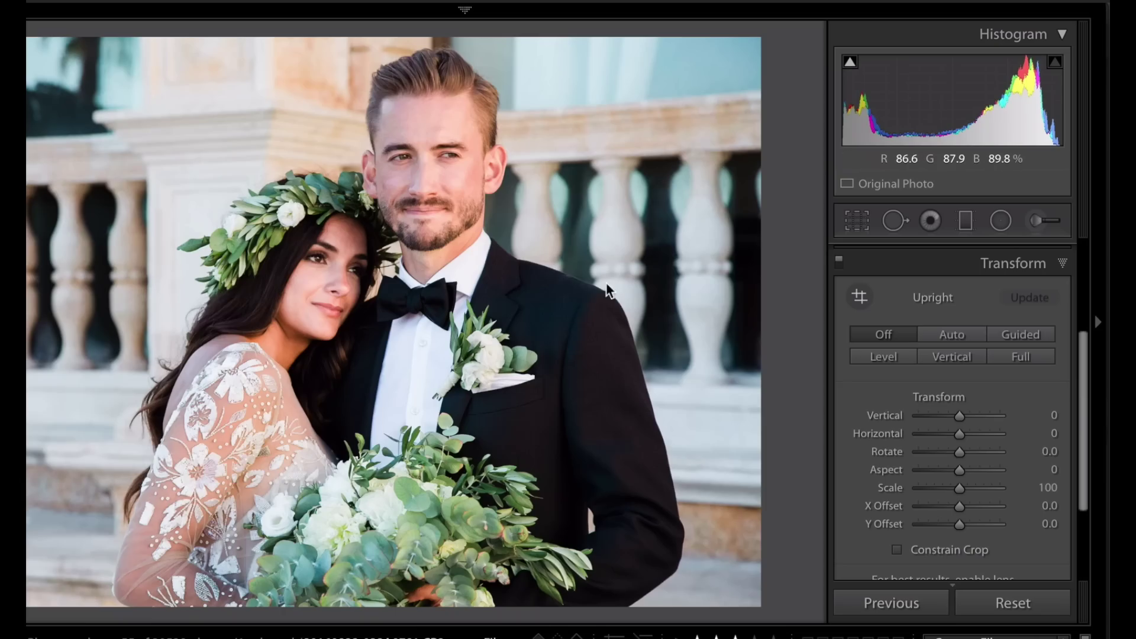
key(z)
key(r)
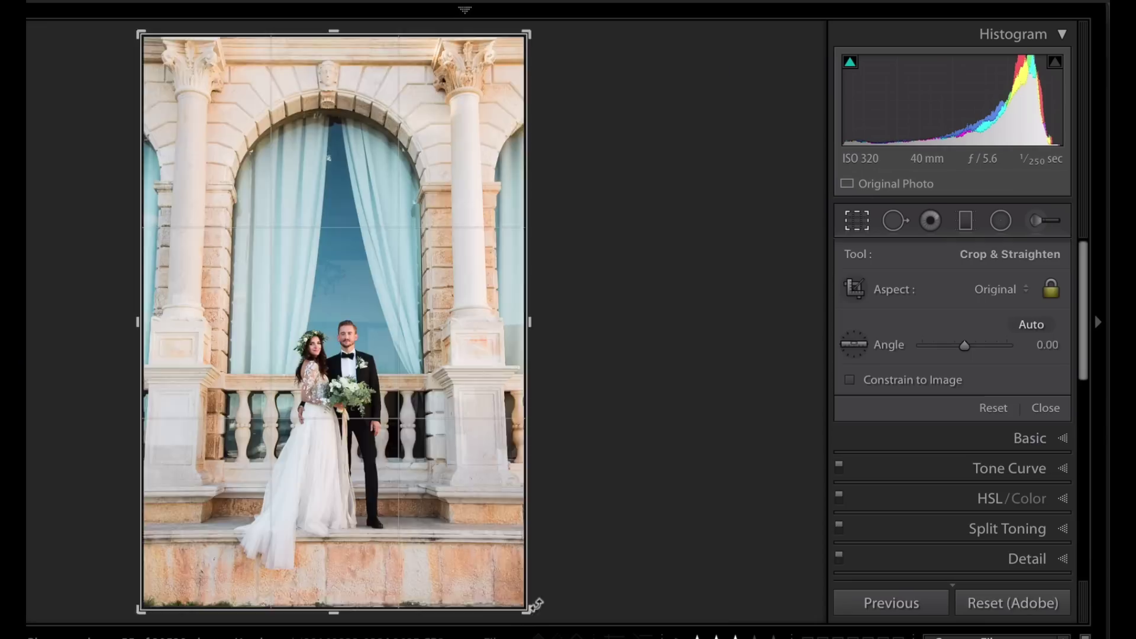
key(ctrl+z)
key(r)
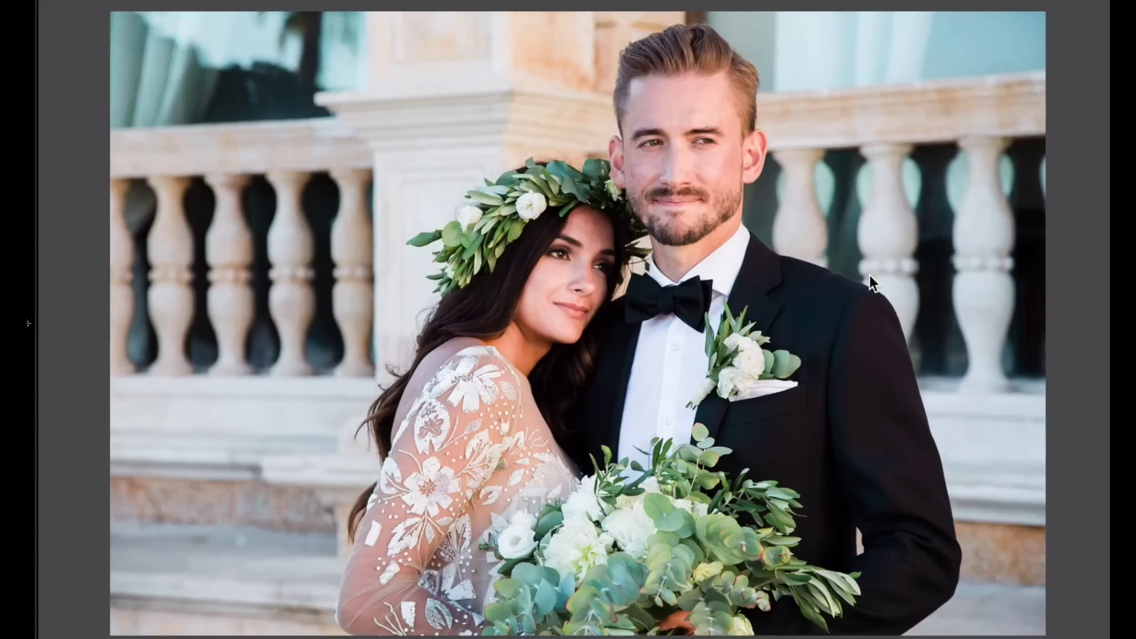
key(r)
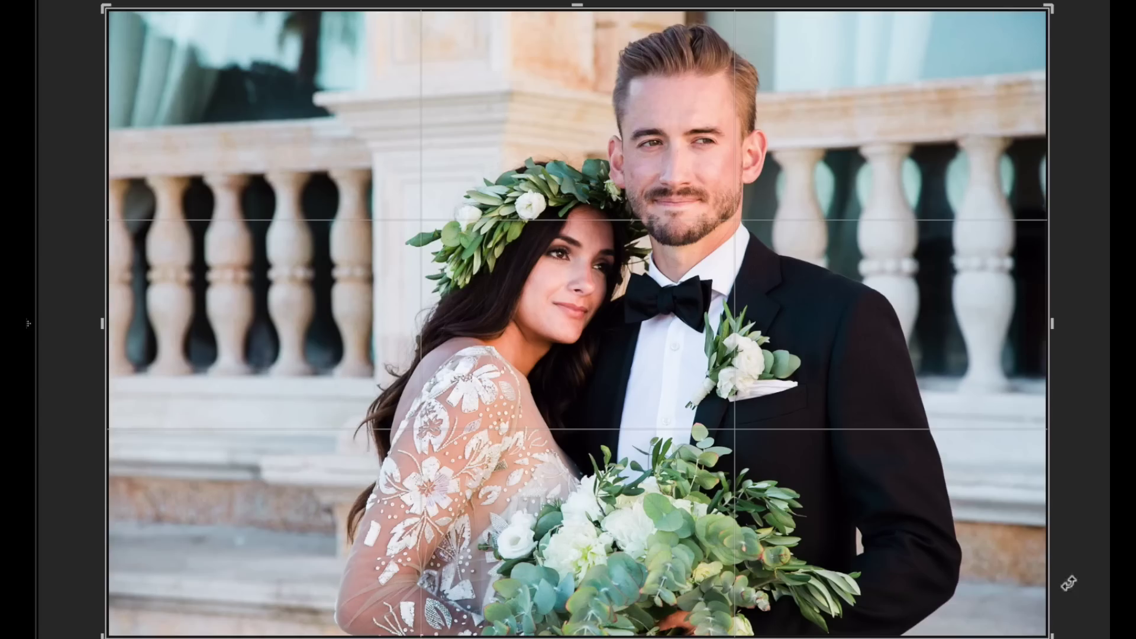
key(r)
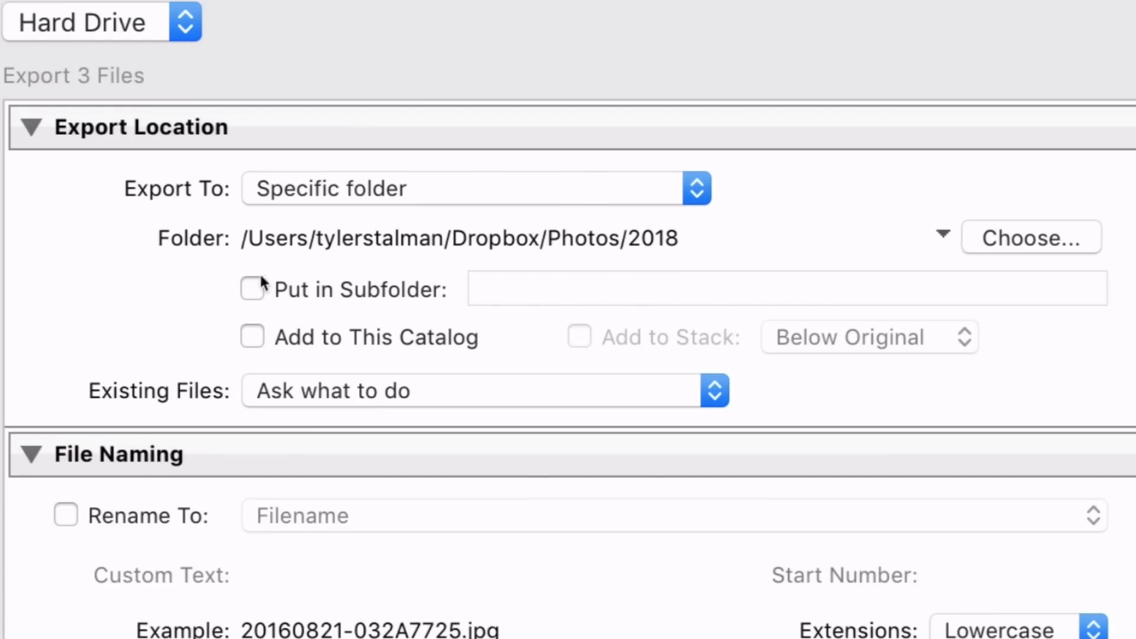
- Set the three-file export to go into a subfolder named "Croat" within the chosen destination folder
click(537, 299)
text(Croat)
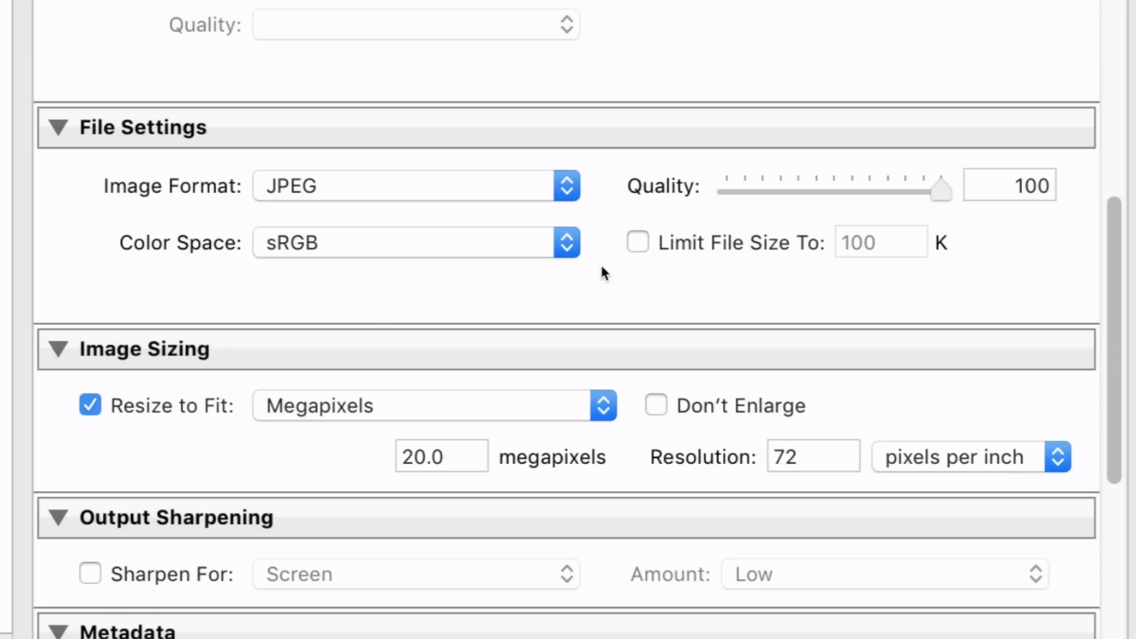
- Try Display P3 as the JPEG export's color space and switch it back to sRGB
click(521, 237)
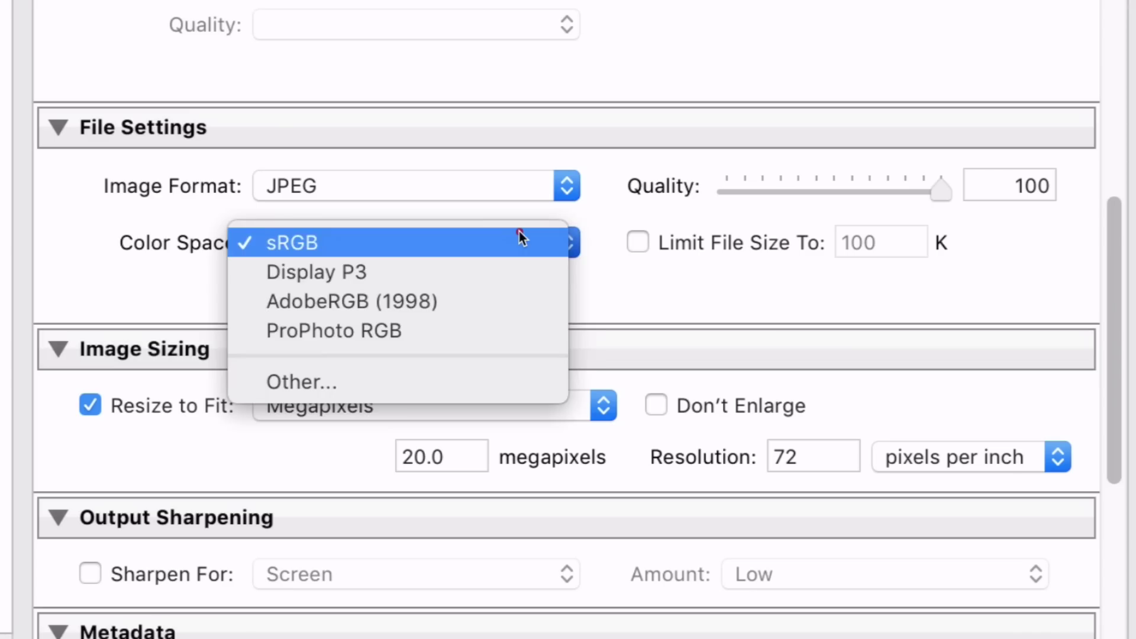
click(508, 272)
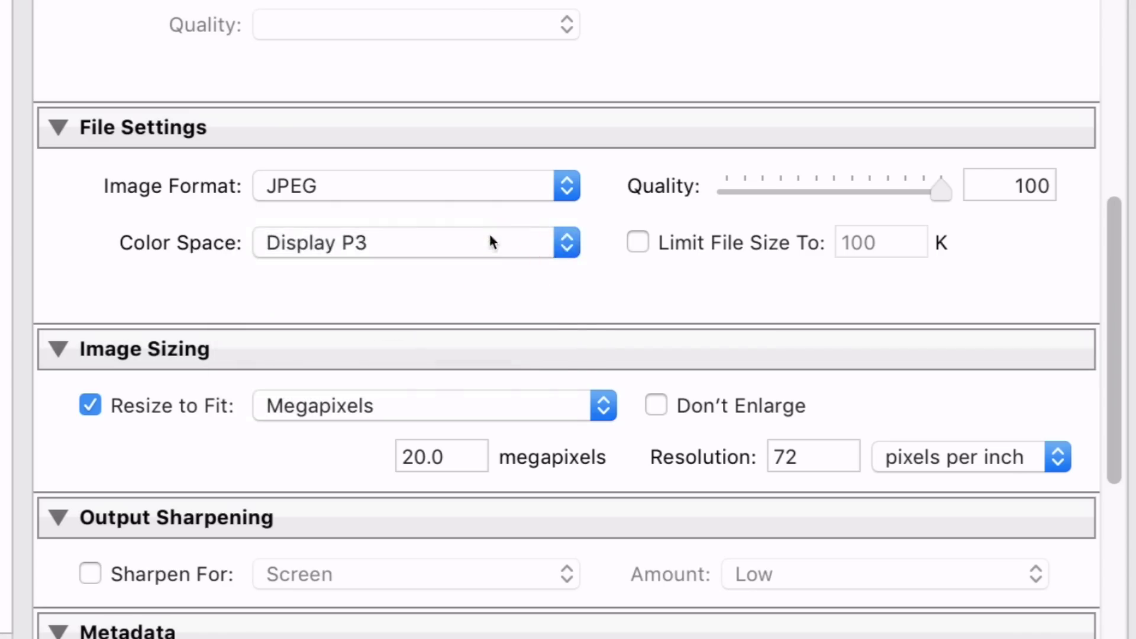
click(489, 241)
click(290, 214)
- Keep the export's resize method on Megapixels and set the image size to 25 megapixels
scroll(202, 203, down, 5)
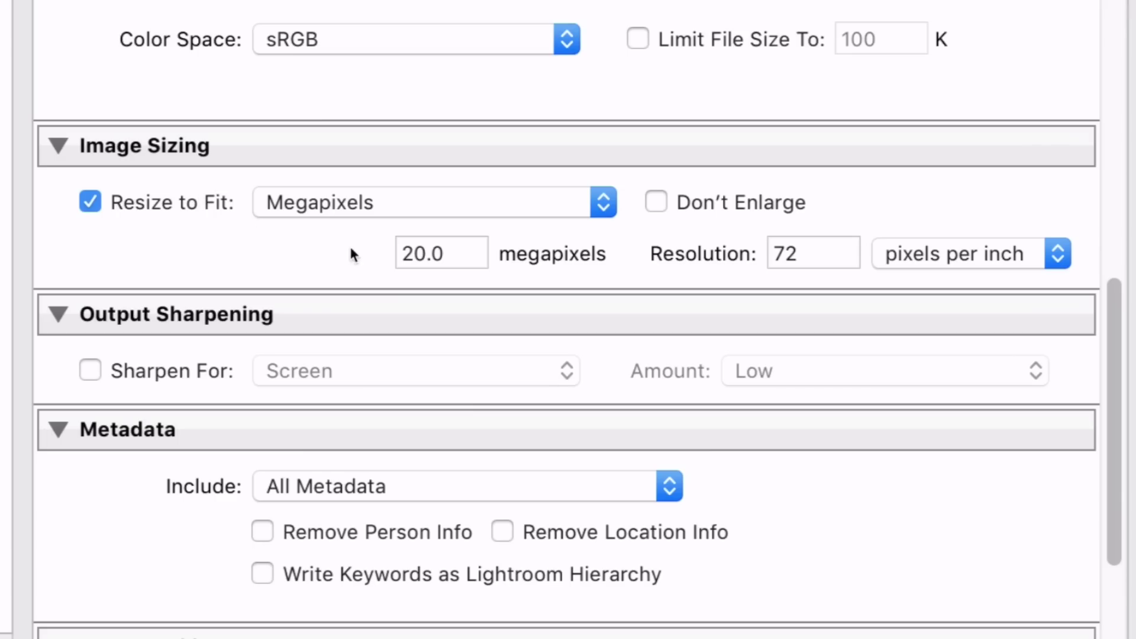
click(367, 203)
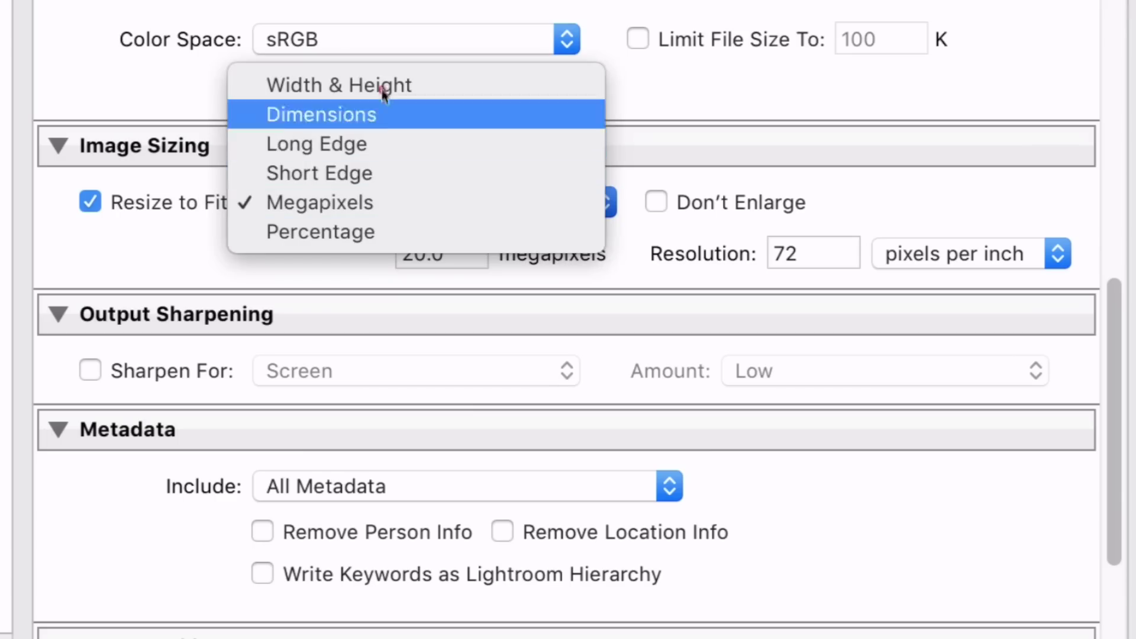
click(362, 204)
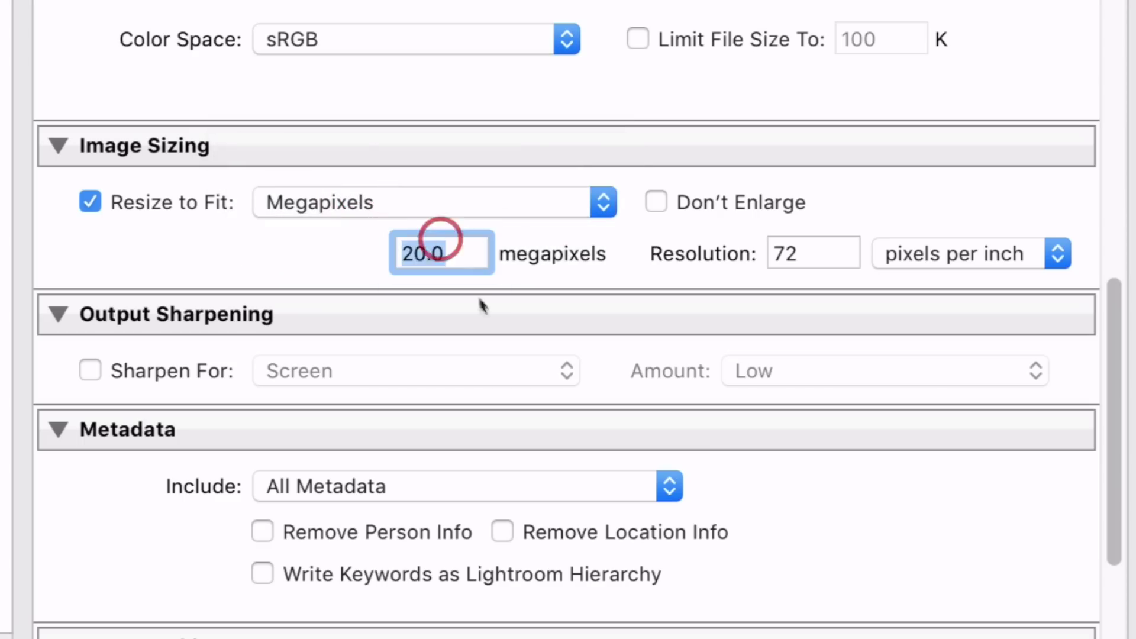
text(25)
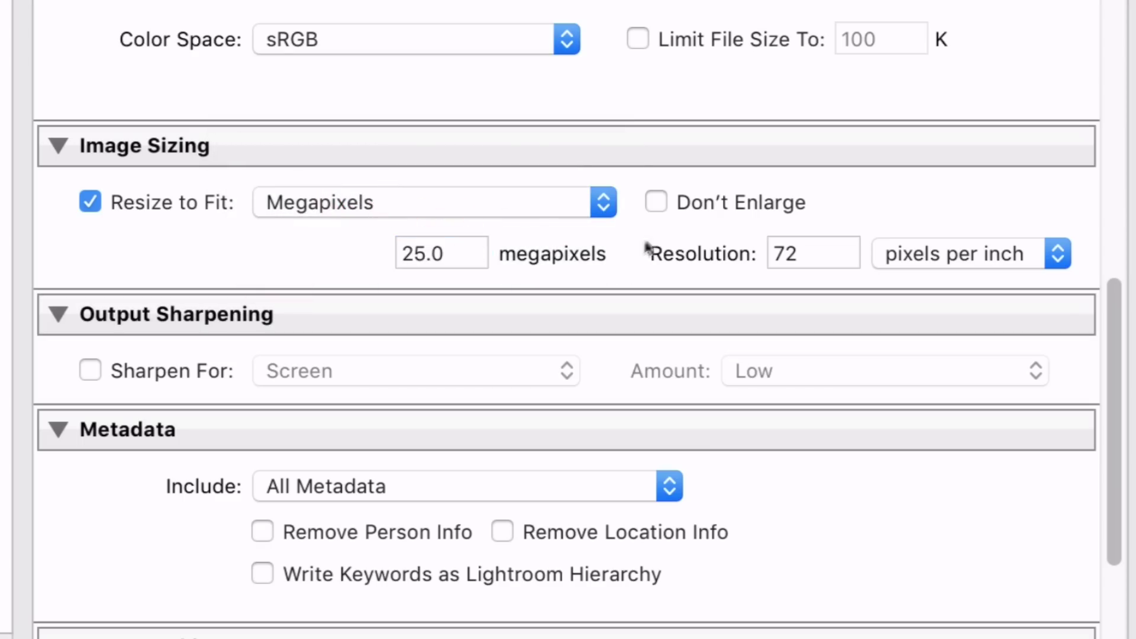
click(701, 197)
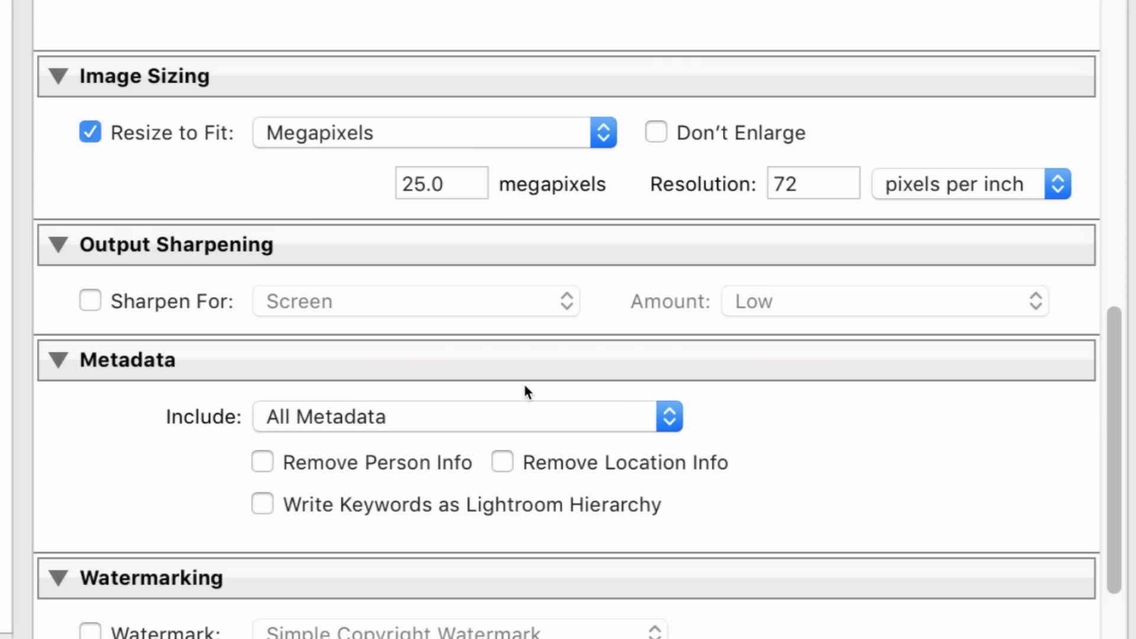
scroll(523, 382, down, 3)
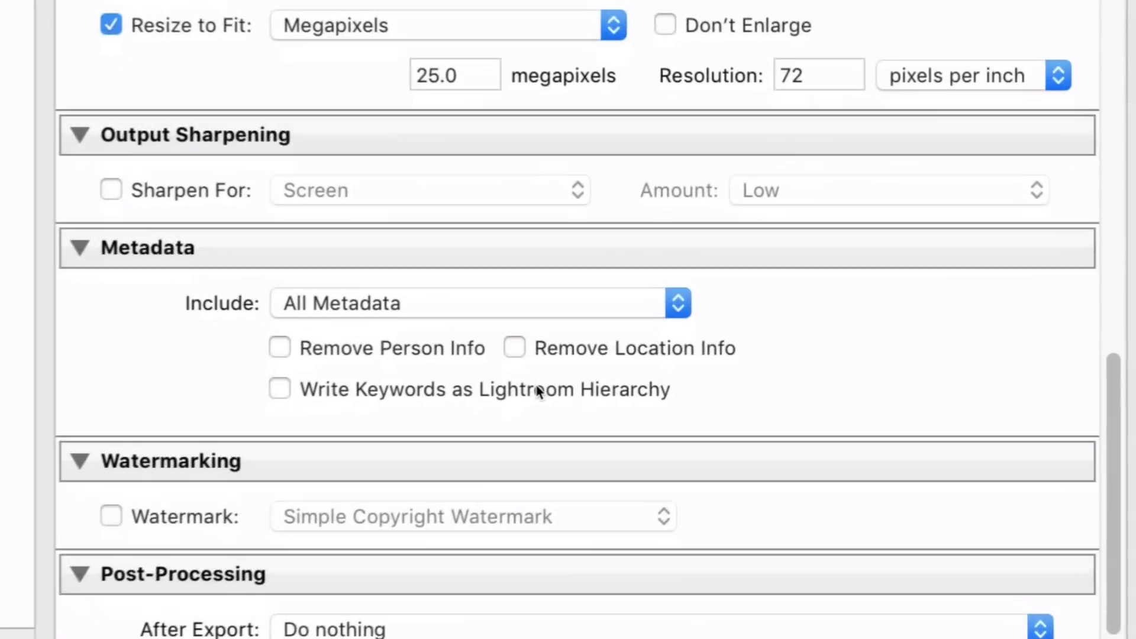